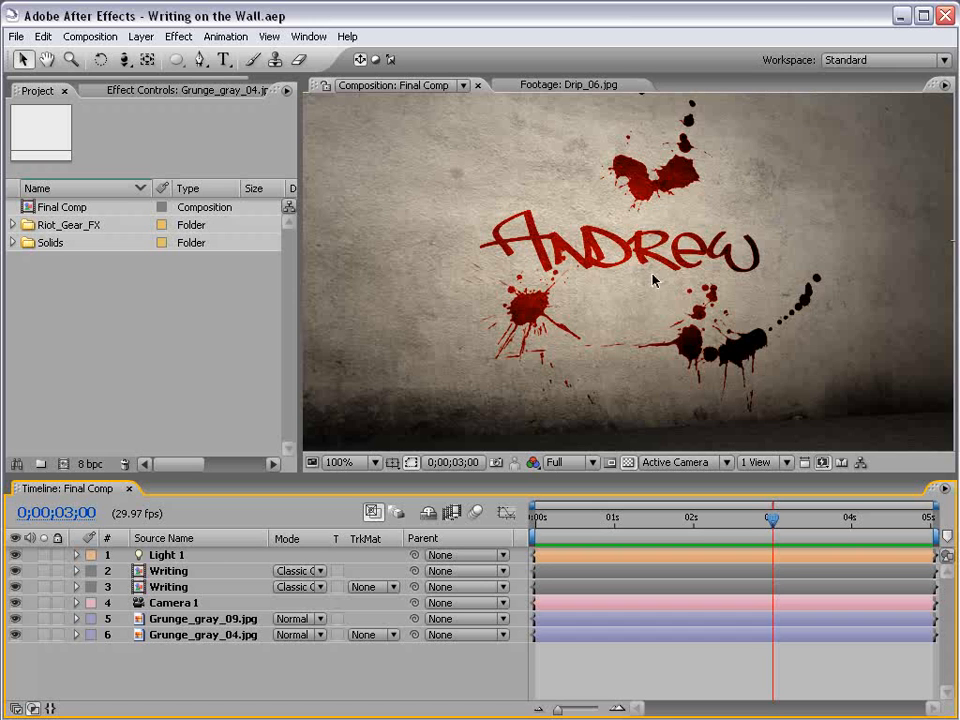
Preview the finished wall-writing animation in Final Comp from its first frame, leaving no layer selected.
{"action": "scroll", "coordinate": [652, 280], "scroll_direction": "down", "scroll_amount": 1}
{"action": "scroll", "coordinate": [640, 272], "scroll_direction": "up", "scroll_amount": 1}
{"action": "key", "text": "KP_0"}
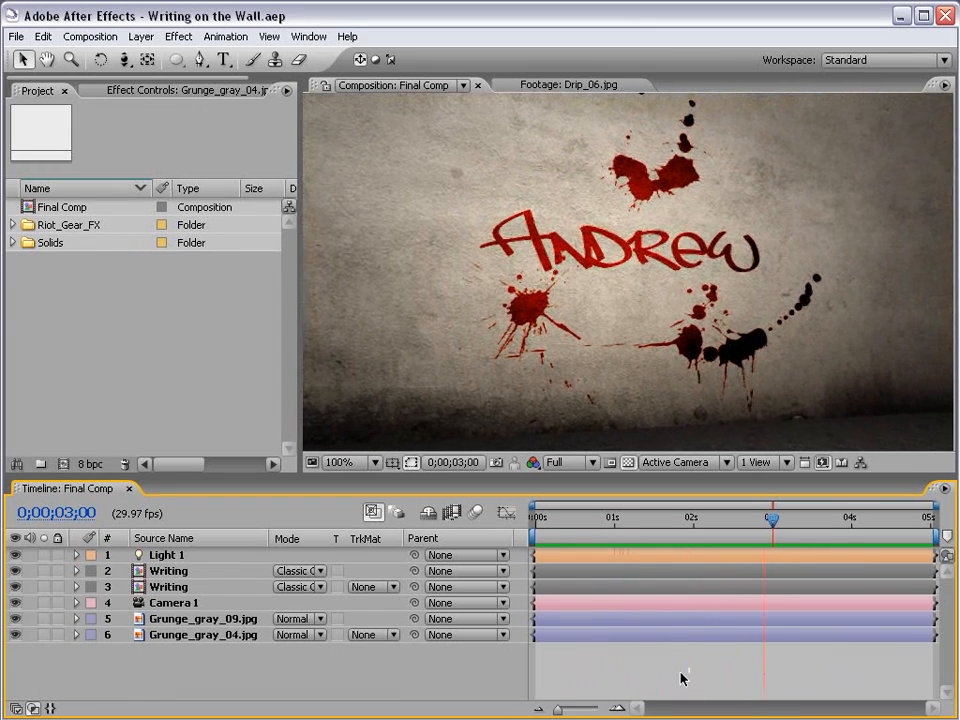
{"action": "key", "text": "Home"}
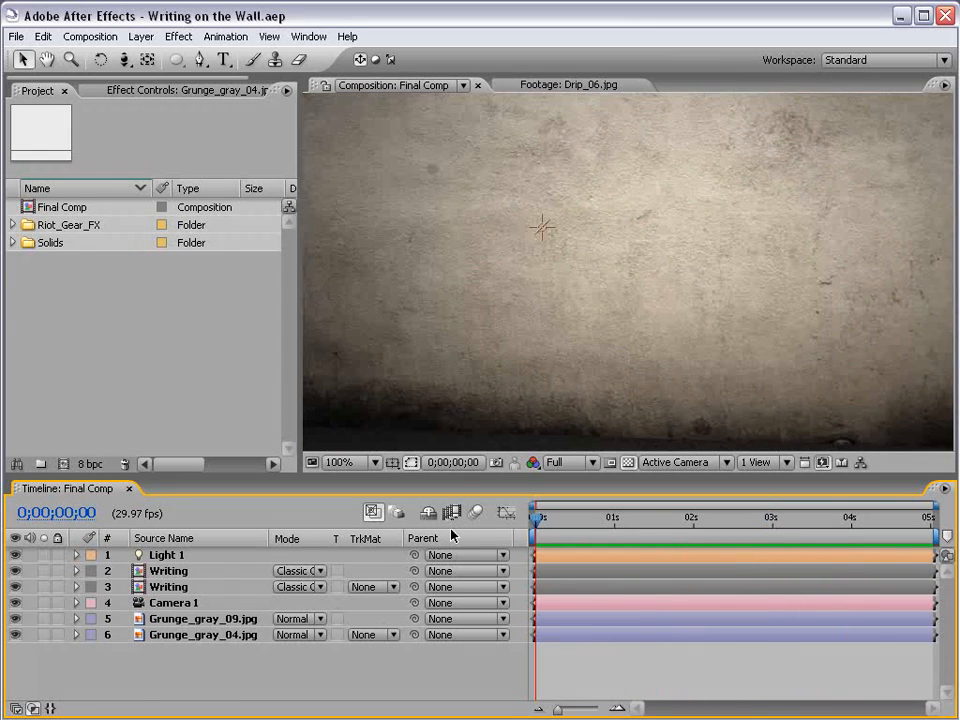
{"action": "key", "text": "KP_0"}
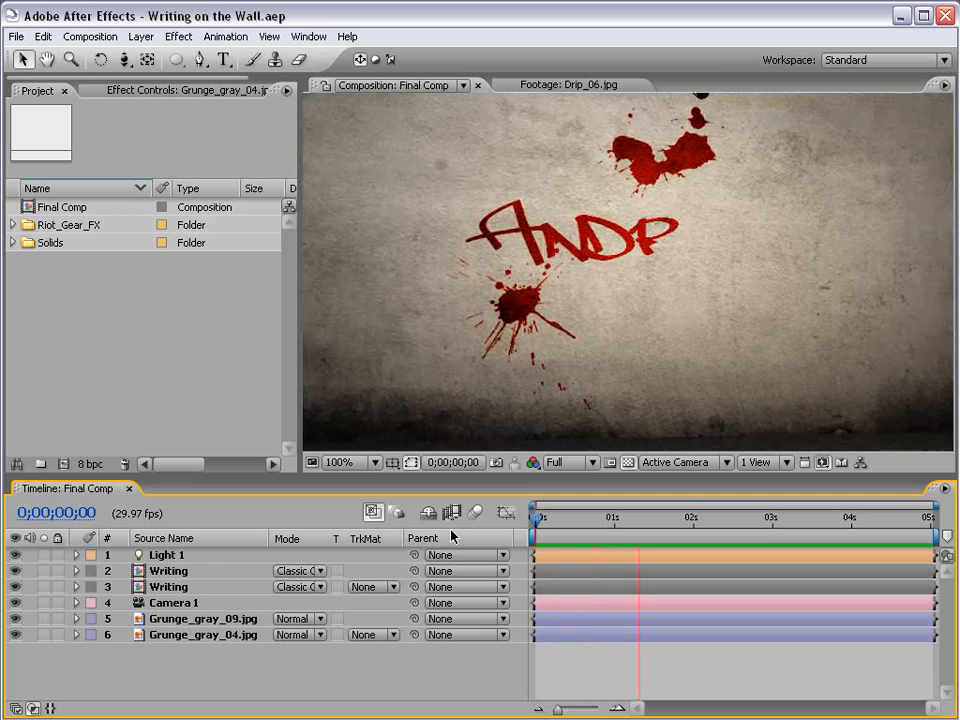
{"action": "key", "text": "space"}
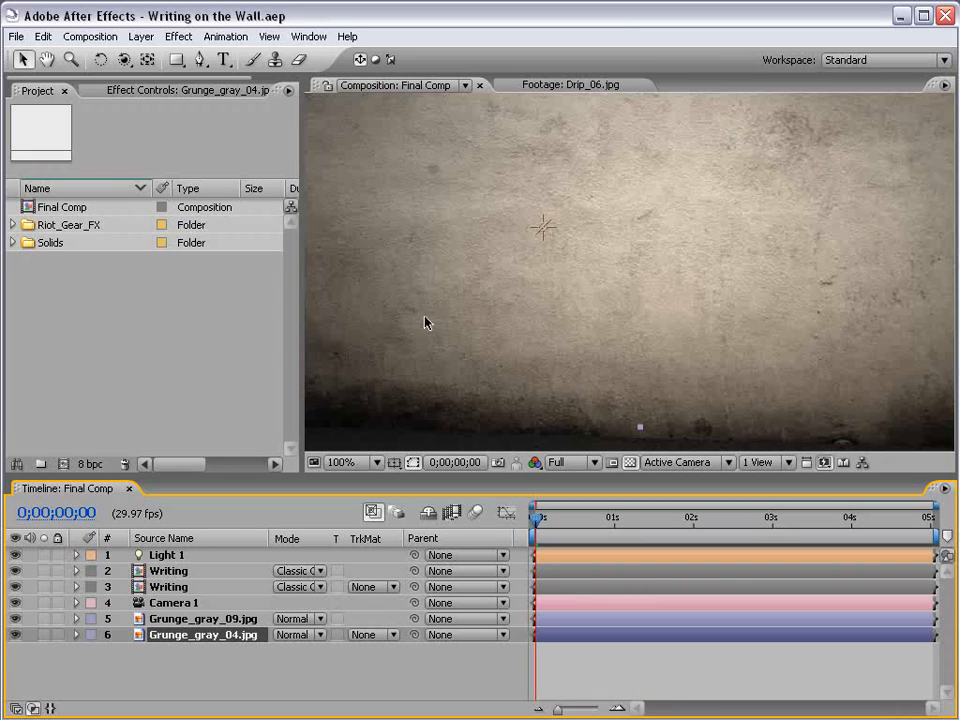
{"action": "left_click", "coordinate": [577, 676]}
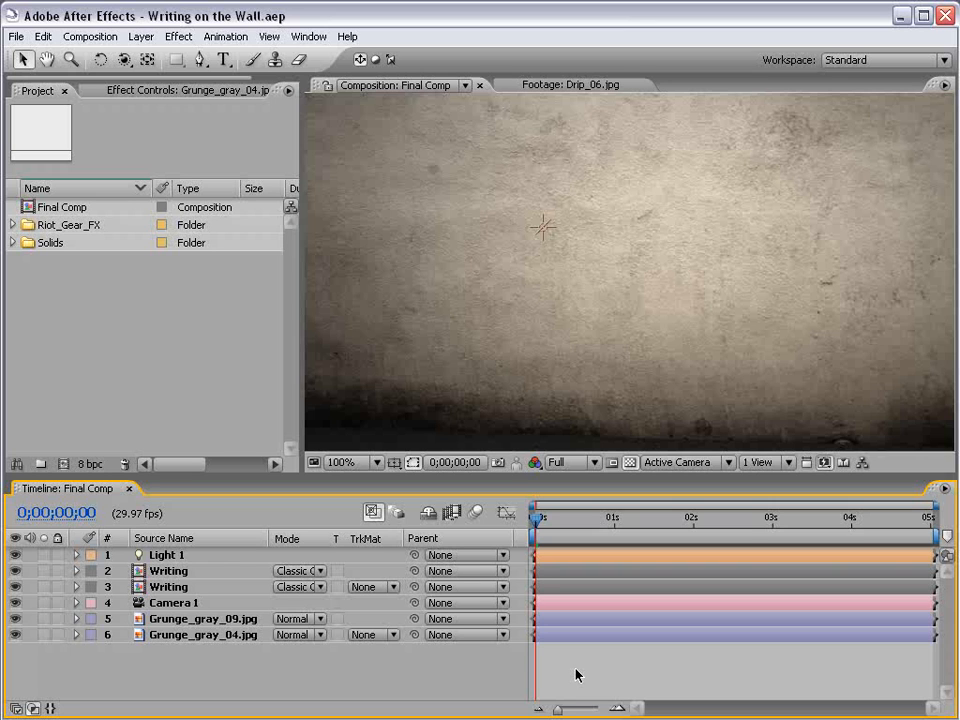
Create a new composition named Writing using the NTSC DV preset.
{"action": "left_click", "coordinate": [90, 36]}
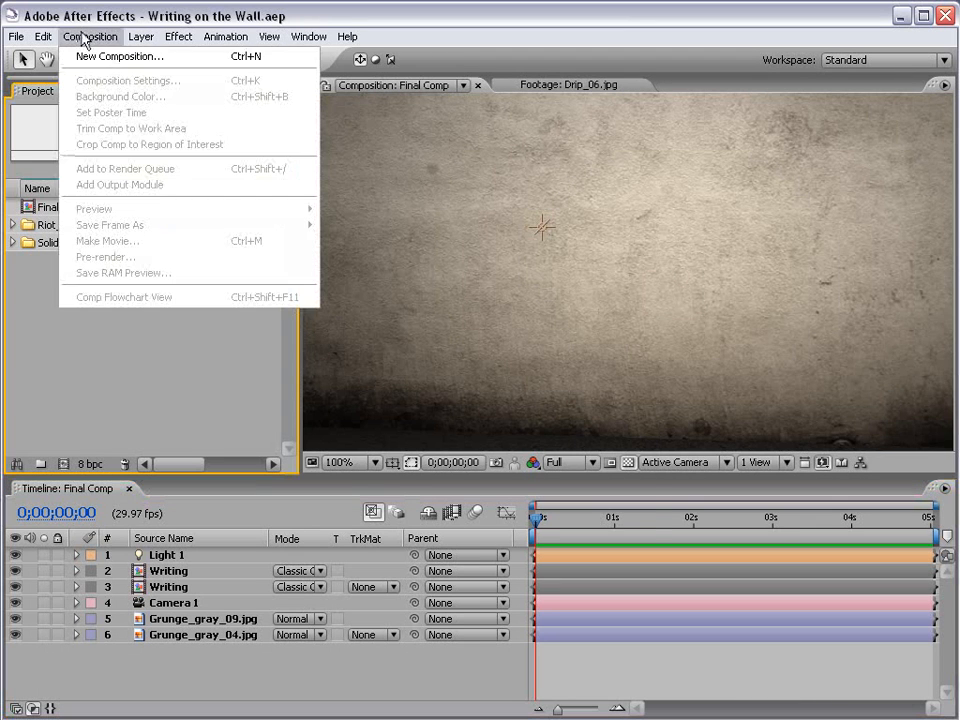
{"action": "left_click", "coordinate": [100, 56]}
{"action": "left_click", "coordinate": [555, 254]}
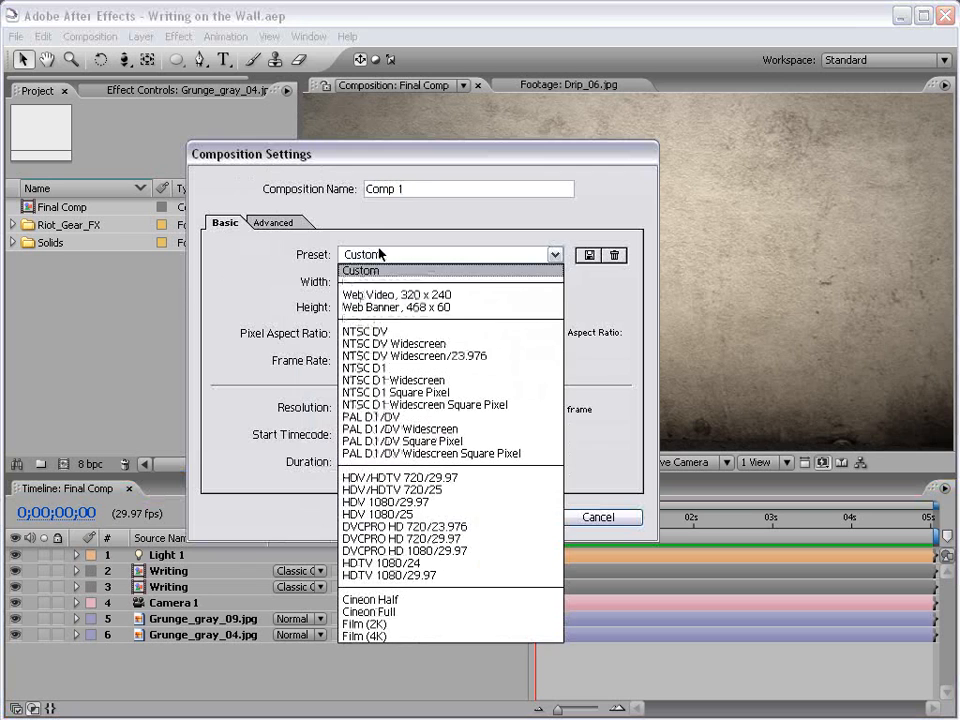
{"action": "left_click", "coordinate": [377, 331]}
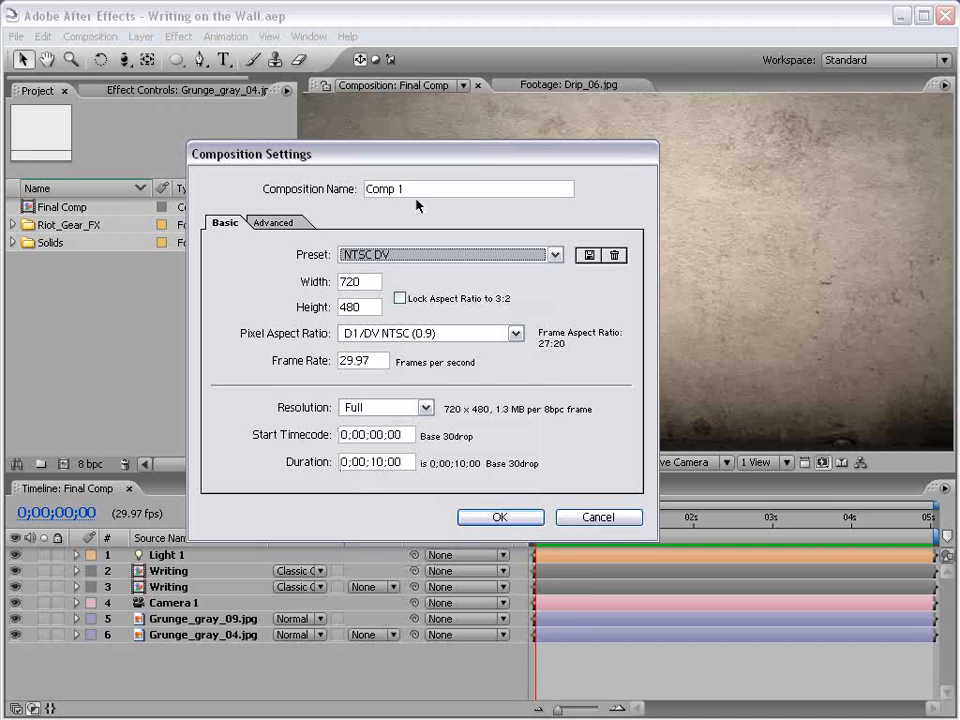
{"action": "type", "text": "Writing"}
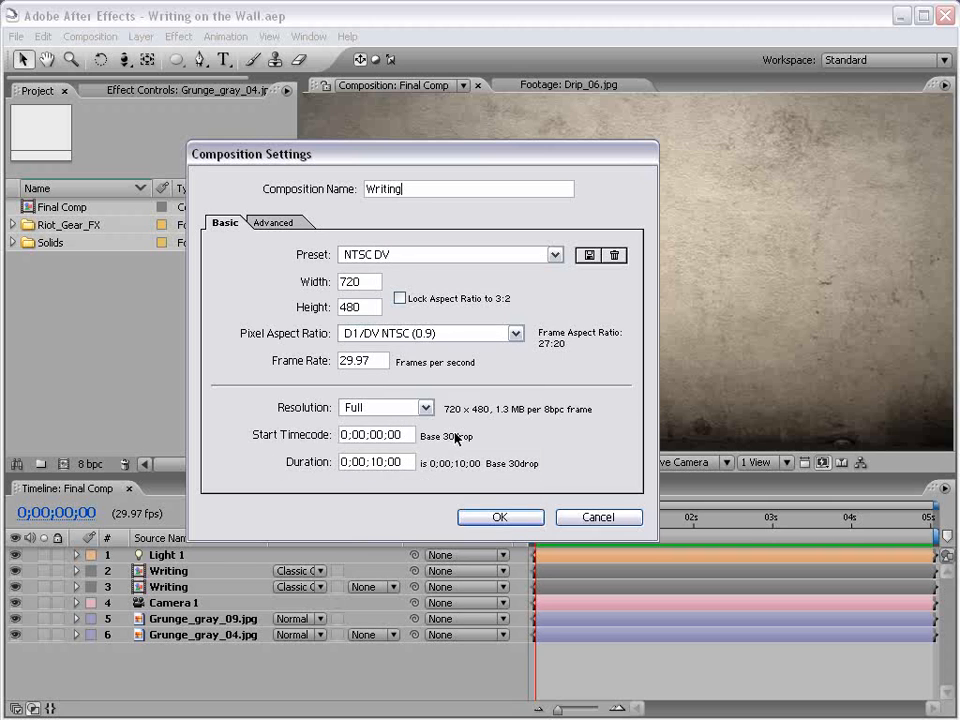
{"action": "left_click", "coordinate": [499, 516]}
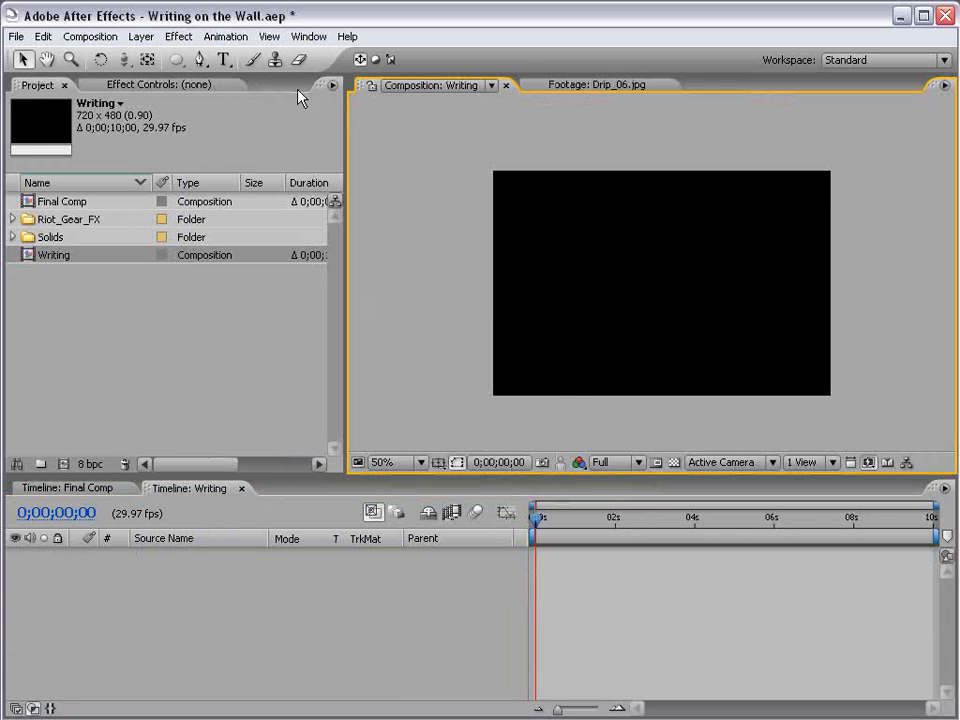
Add a text layer in the Writing composition containing the first name that appears in the finished animation.
{"action": "left_click", "coordinate": [223, 59]}
{"action": "left_click", "coordinate": [534, 285]}
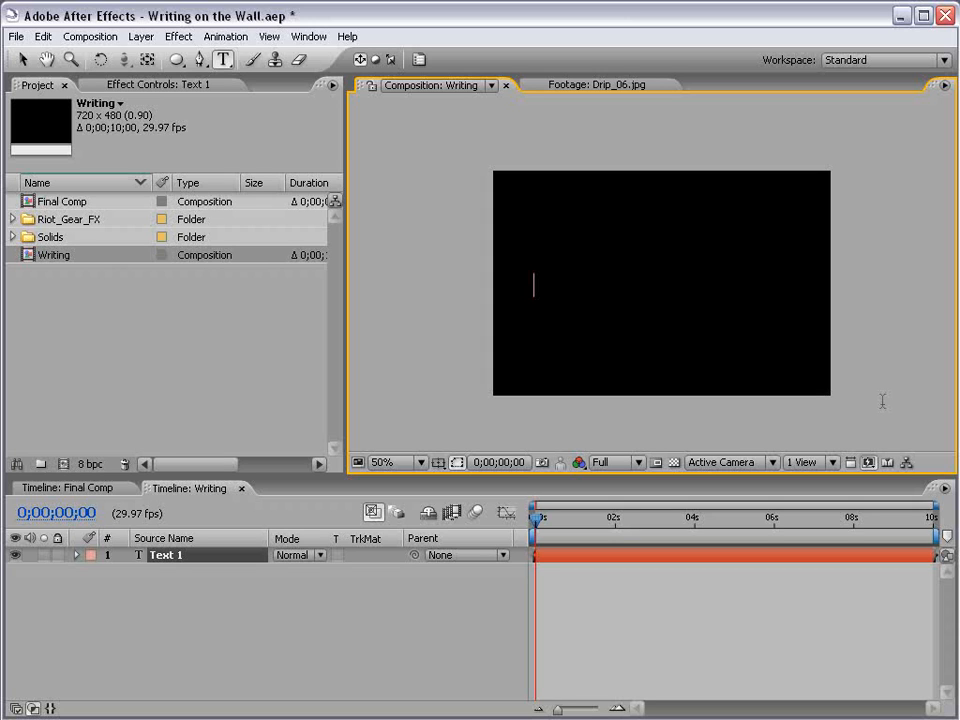
{"action": "type", "text": "Andrew"}
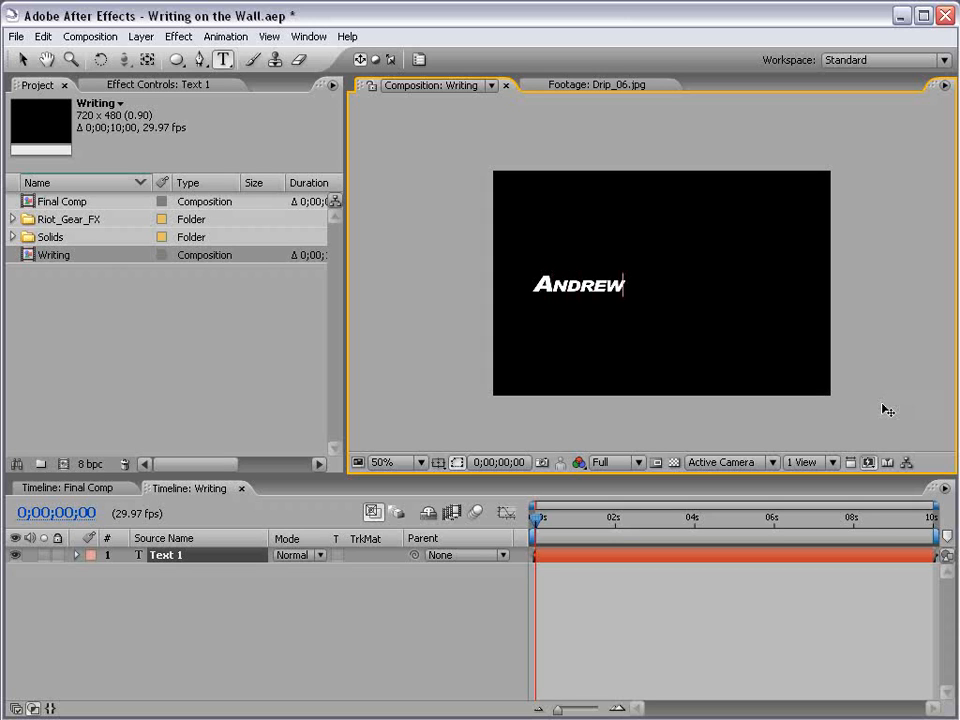
Set the whole name to the TagsXtreme font and enlarge it to 118 px.
{"action": "left_click", "coordinate": [420, 60]}
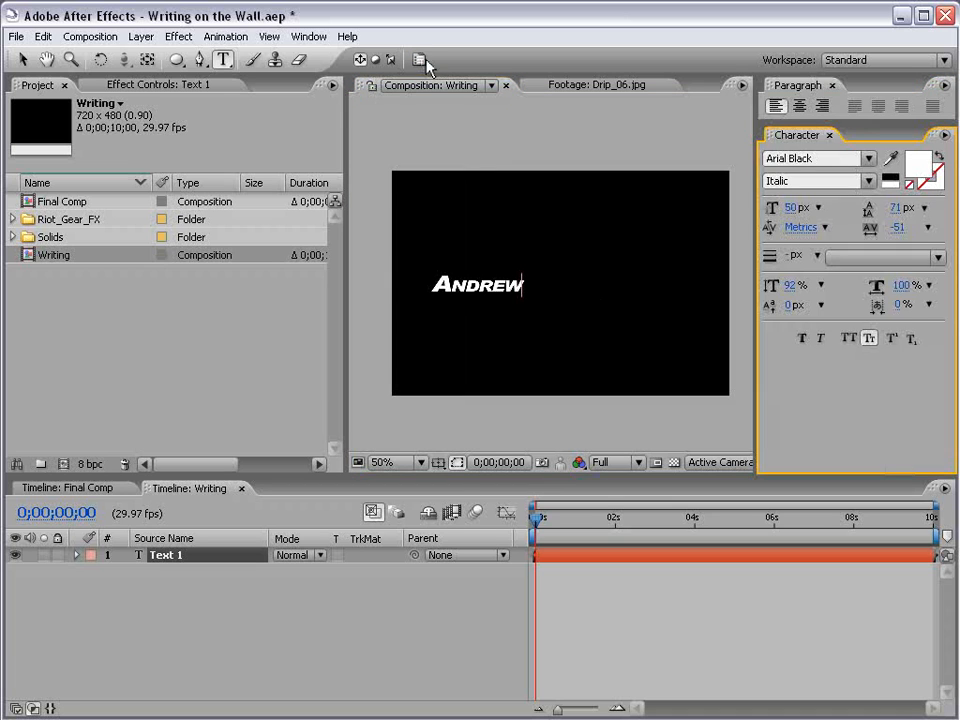
{"action": "double_click", "coordinate": [489, 287]}
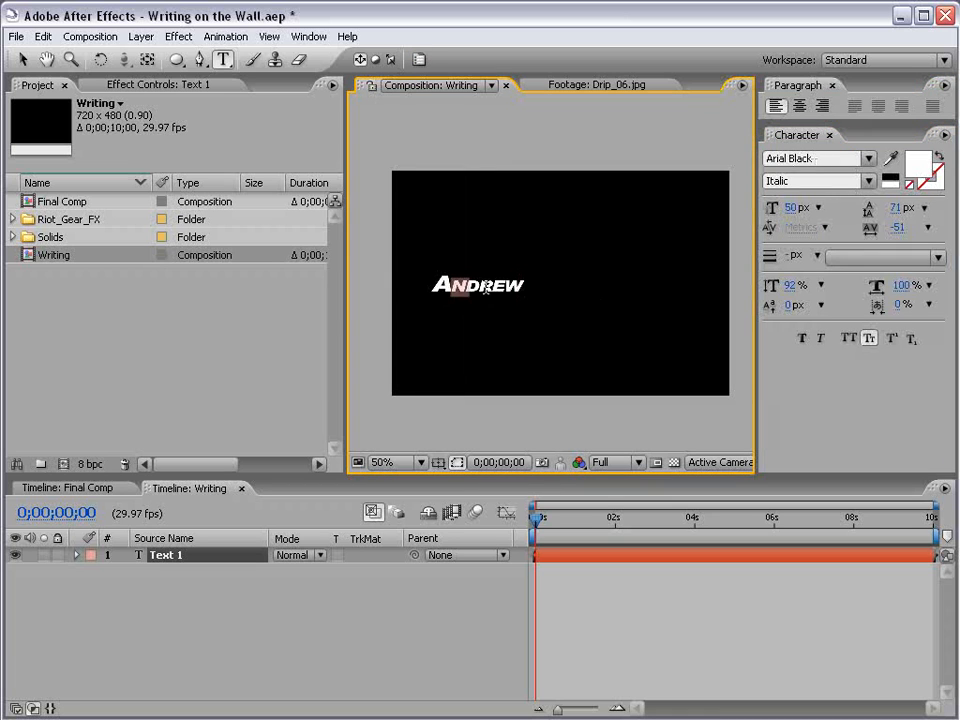
{"action": "left_click", "coordinate": [786, 158]}
{"action": "type", "text": "TagsXtreme"}
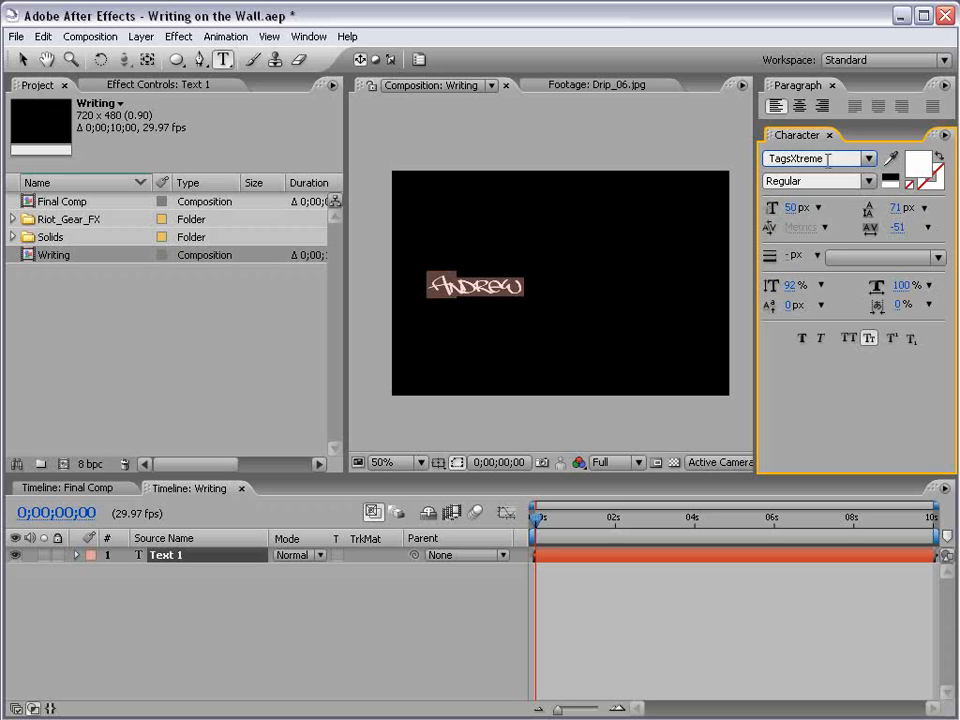
{"action": "left_click", "coordinate": [815, 160]}
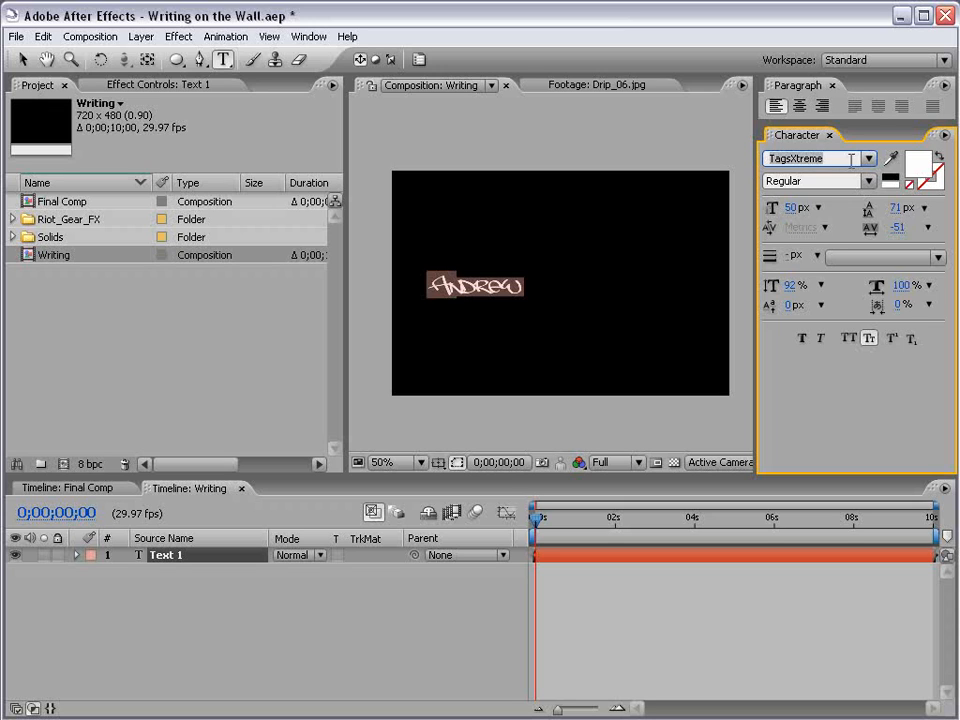
{"action": "left_click_drag", "start_coordinate": [805, 210], "coordinate": [855, 207]}
Move the name slightly to the right to centre it in the frame and set its tracking to -30.
{"action": "left_click", "coordinate": [25, 61]}
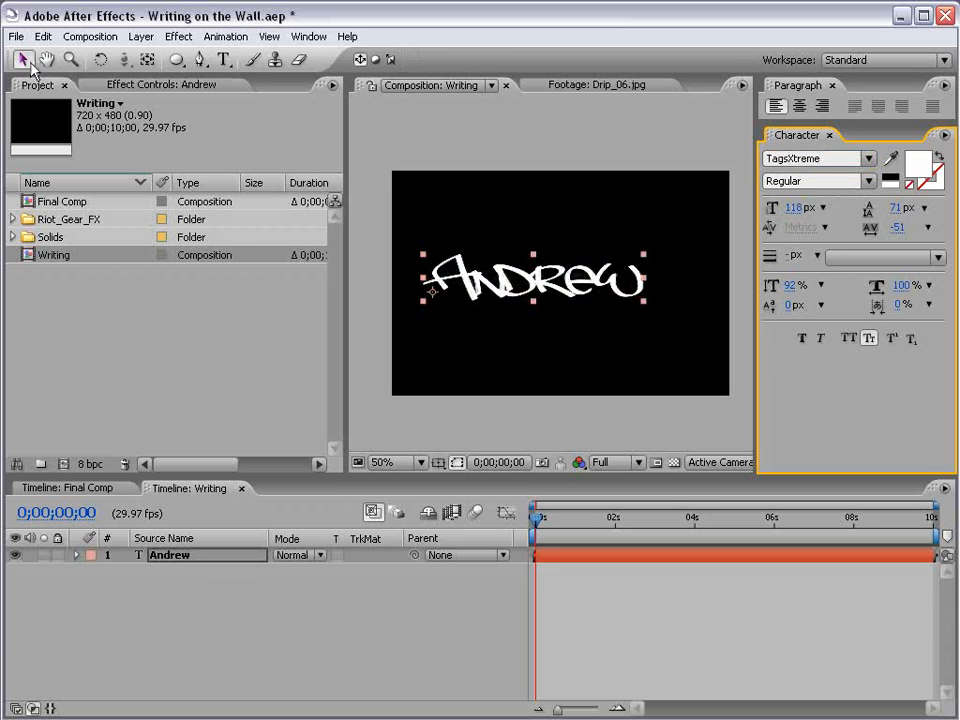
{"action": "left_click", "coordinate": [567, 232]}
{"action": "mouse_move", "coordinate": [584, 289]}
{"action": "left_mouse_down"}
{"action": "mouse_move", "coordinate": [611, 291]}
{"action": "mouse_move", "coordinate": [603, 291]}
{"action": "left_mouse_up"}
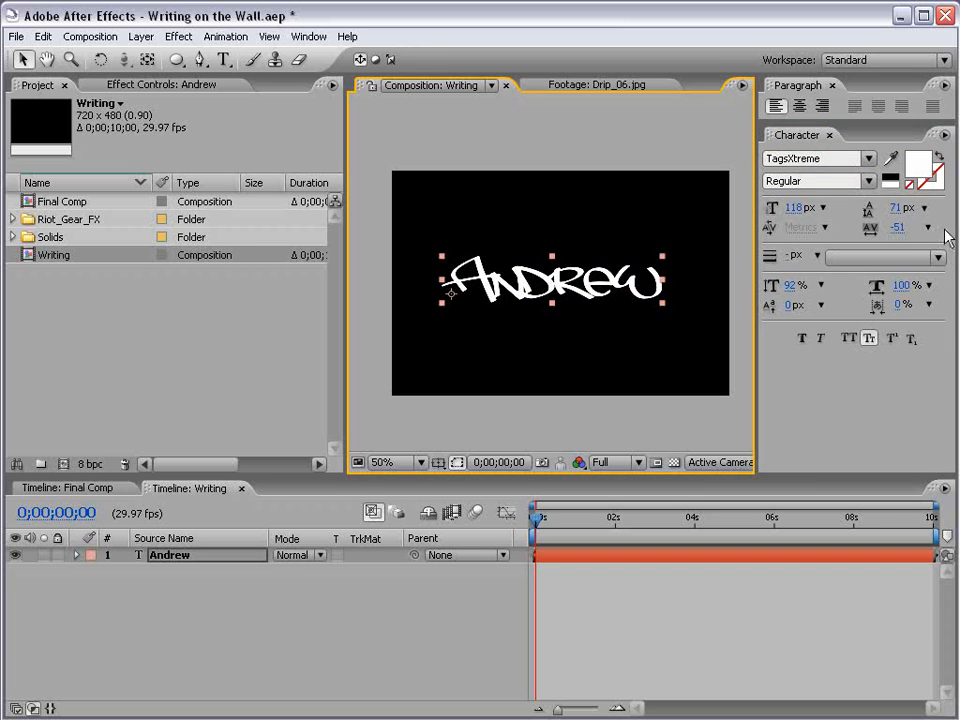
{"action": "mouse_move", "coordinate": [898, 230]}
{"action": "left_mouse_down"}
{"action": "mouse_move", "coordinate": [926, 231]}
{"action": "mouse_move", "coordinate": [917, 231]}
{"action": "left_mouse_up"}
{"action": "left_click", "coordinate": [601, 213]}
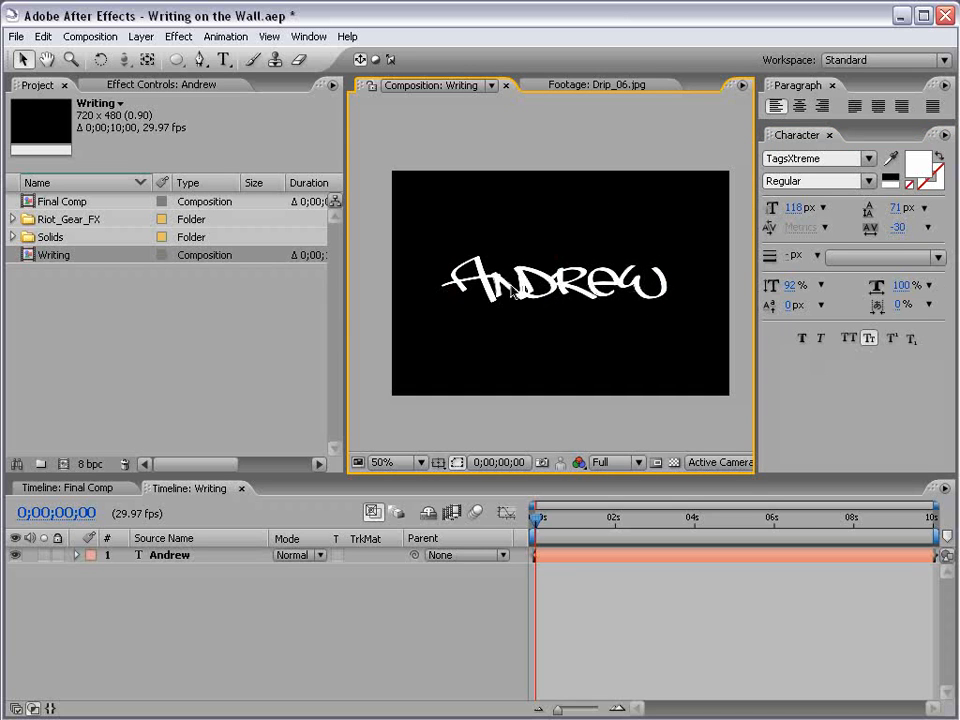
Change the fill colour of the name text to bright red.
{"action": "double_click", "coordinate": [592, 296]}
{"action": "left_click", "coordinate": [918, 162]}
{"action": "left_click_drag", "start_coordinate": [410, 340], "coordinate": [460, 316]}
{"action": "left_click", "coordinate": [621, 257]}
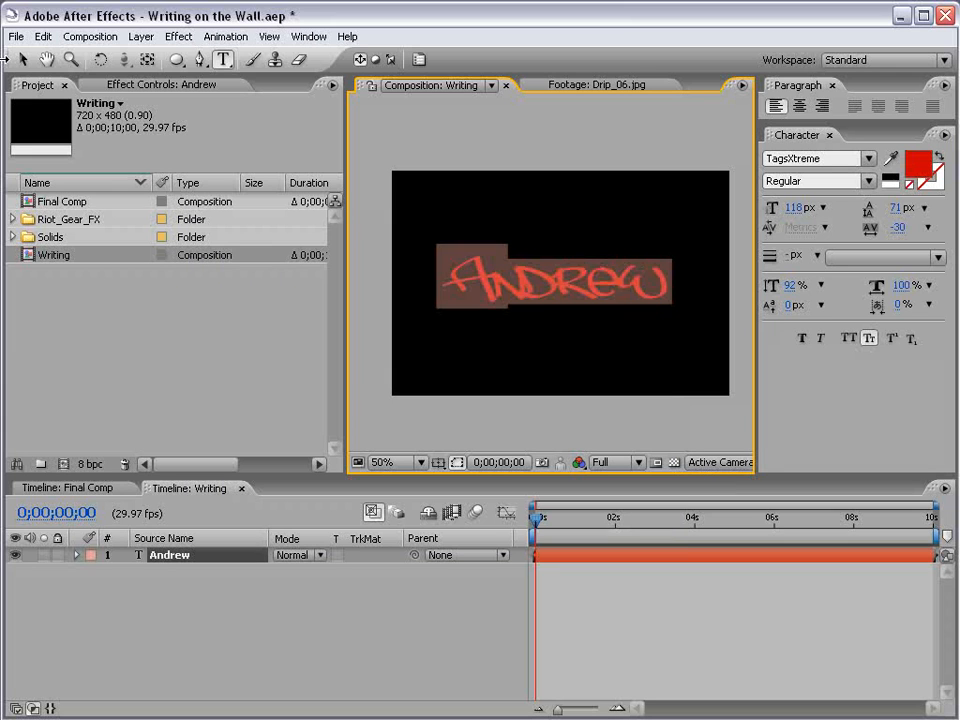
{"action": "left_click", "coordinate": [22, 60]}
{"action": "left_click", "coordinate": [598, 147]}
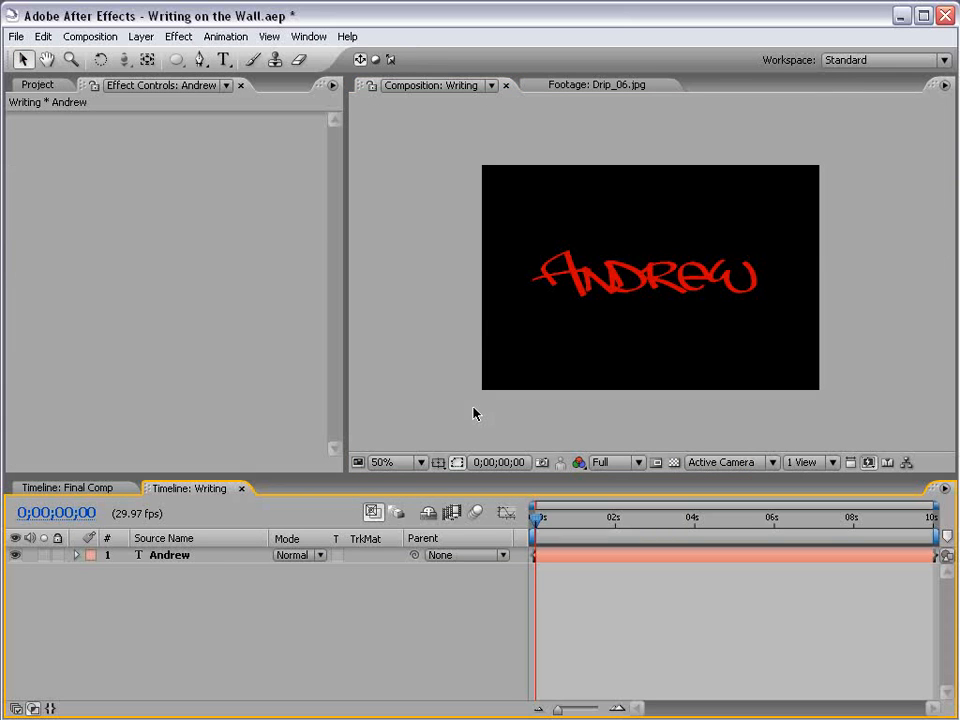
Start an open pen mask path on the text layer, tracing the A's curved left stroke and long diagonal stroke.
{"action": "left_click", "coordinate": [197, 66]}
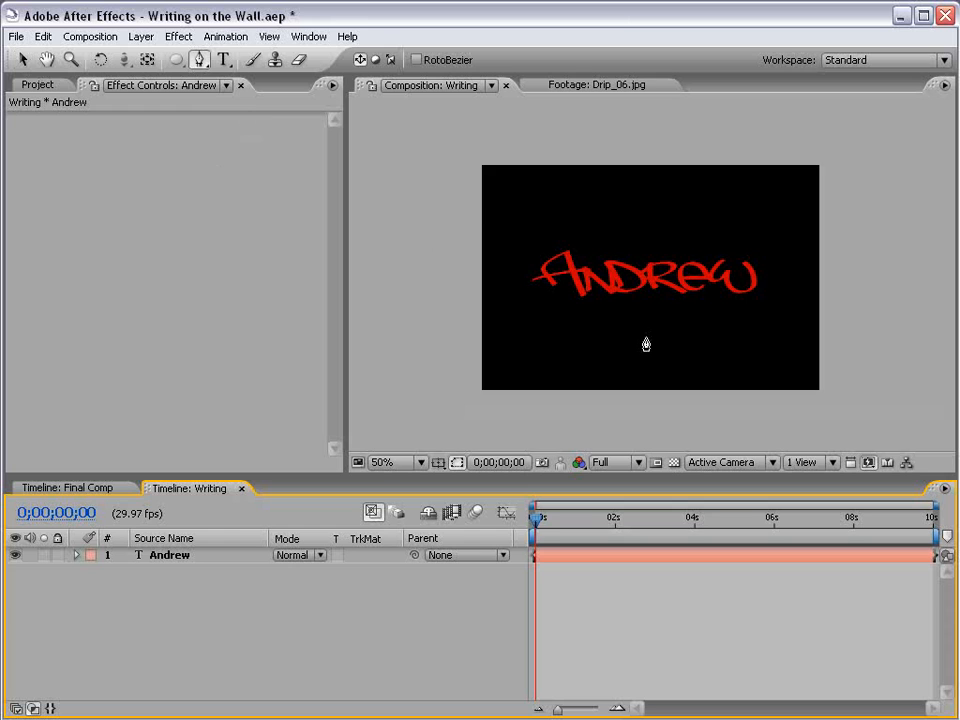
{"action": "scroll", "coordinate": [646, 344], "scroll_direction": "up", "scroll_amount": 1}
{"action": "key", "text": "space"}
{"action": "left_click_drag", "start_coordinate": [512, 302], "coordinate": [527, 295]}
{"action": "left_click", "coordinate": [572, 557]}
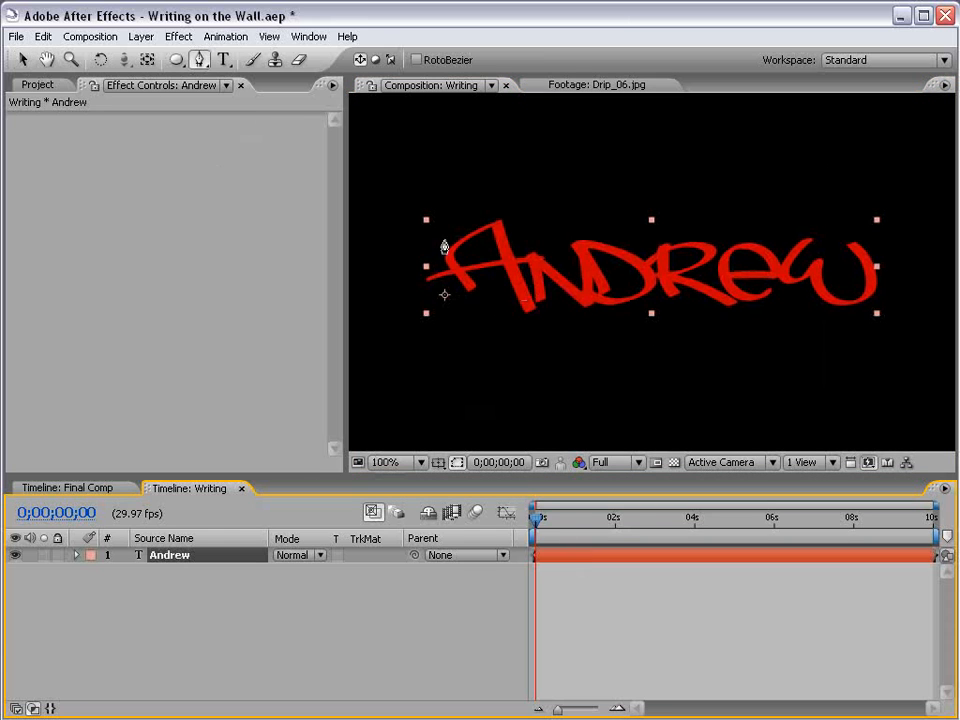
{"action": "left_click", "coordinate": [487, 306]}
{"action": "left_click_drag", "start_coordinate": [449, 255], "coordinate": [500, 220]}
{"action": "left_click", "coordinate": [535, 325]}
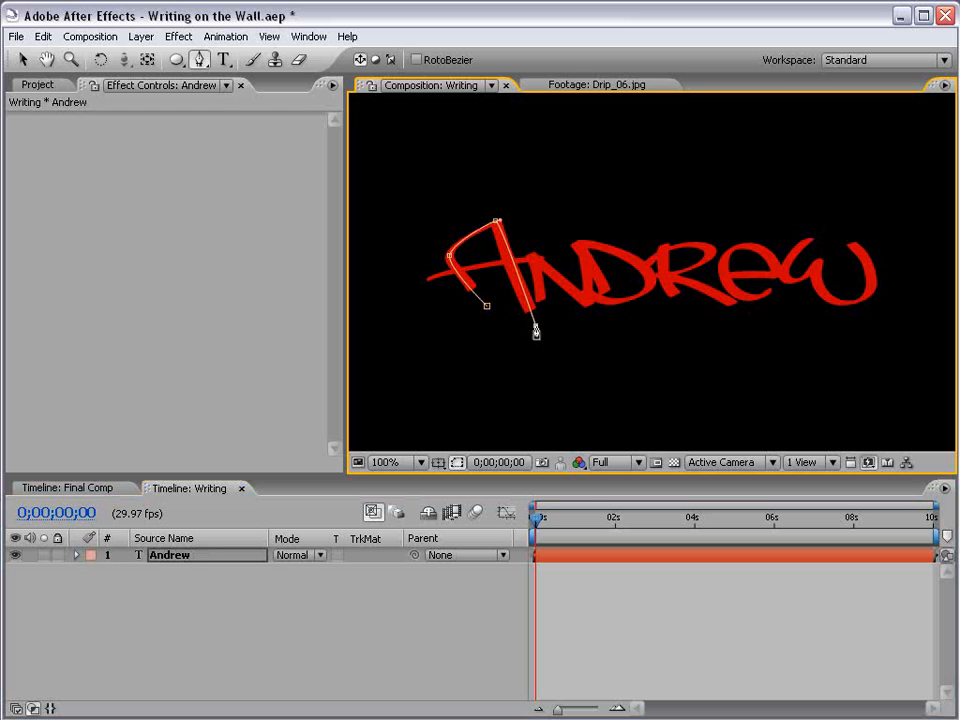
Continue the mask path in a loop below the A and along its crossbar to the start of the N.
{"action": "left_click", "coordinate": [450, 331]}
{"action": "left_click", "coordinate": [423, 309]}
{"action": "left_click", "coordinate": [417, 290]}
{"action": "left_click", "coordinate": [485, 267]}
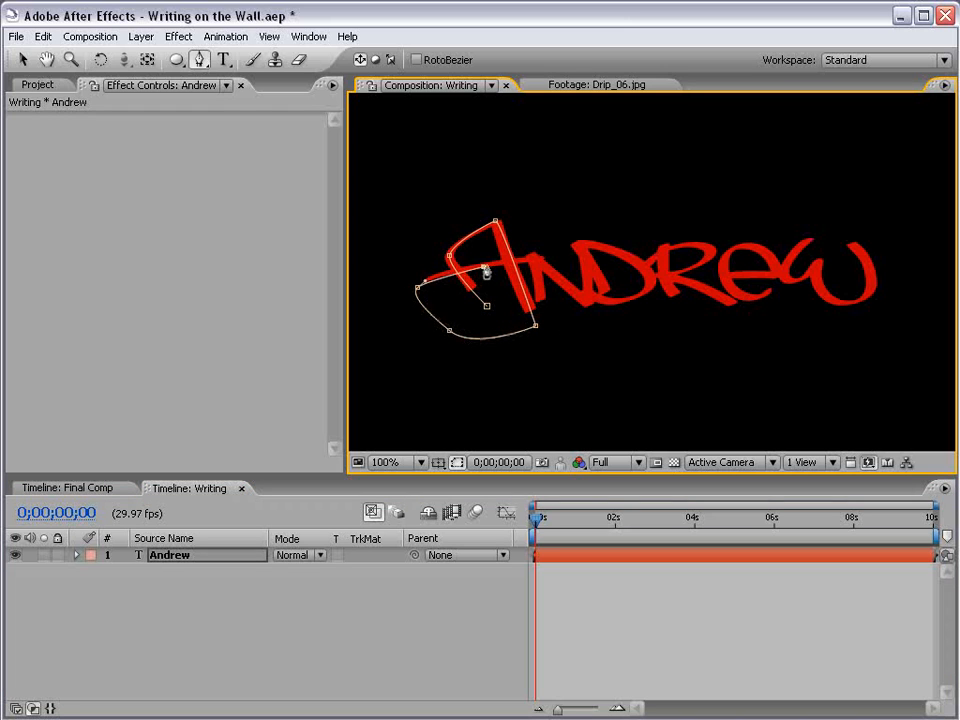
{"action": "left_click", "coordinate": [533, 261]}
Extend the mask path along the strokes of the N and around the D.
{"action": "left_click", "coordinate": [589, 304]}
{"action": "left_click", "coordinate": [579, 245]}
{"action": "left_click", "coordinate": [606, 289]}
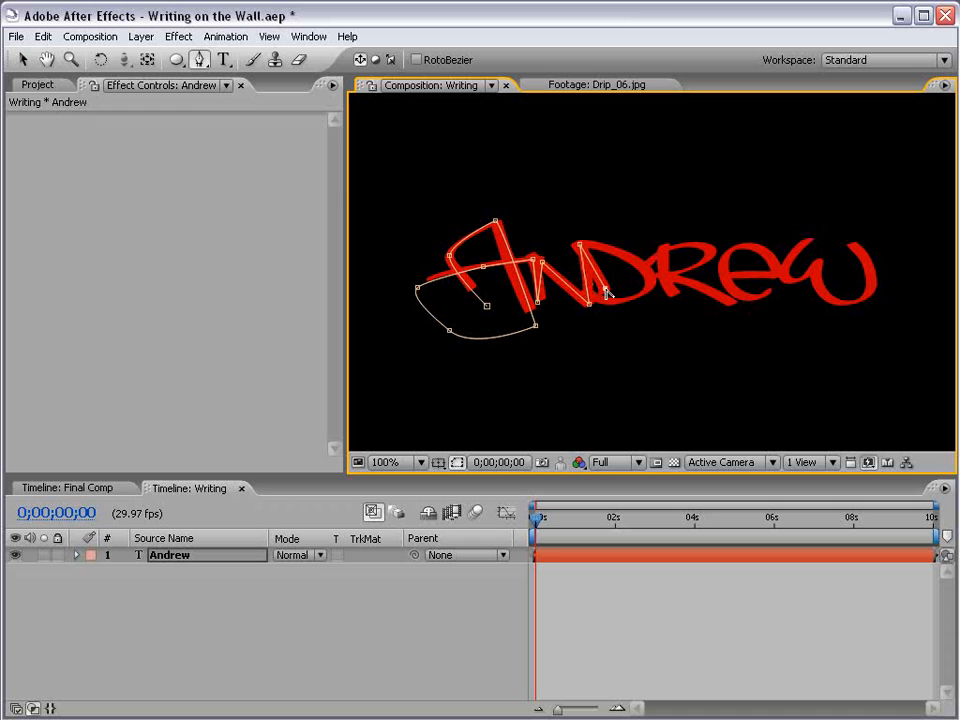
{"action": "left_click", "coordinate": [587, 245]}
{"action": "left_click", "coordinate": [651, 289]}
{"action": "left_click", "coordinate": [602, 304]}
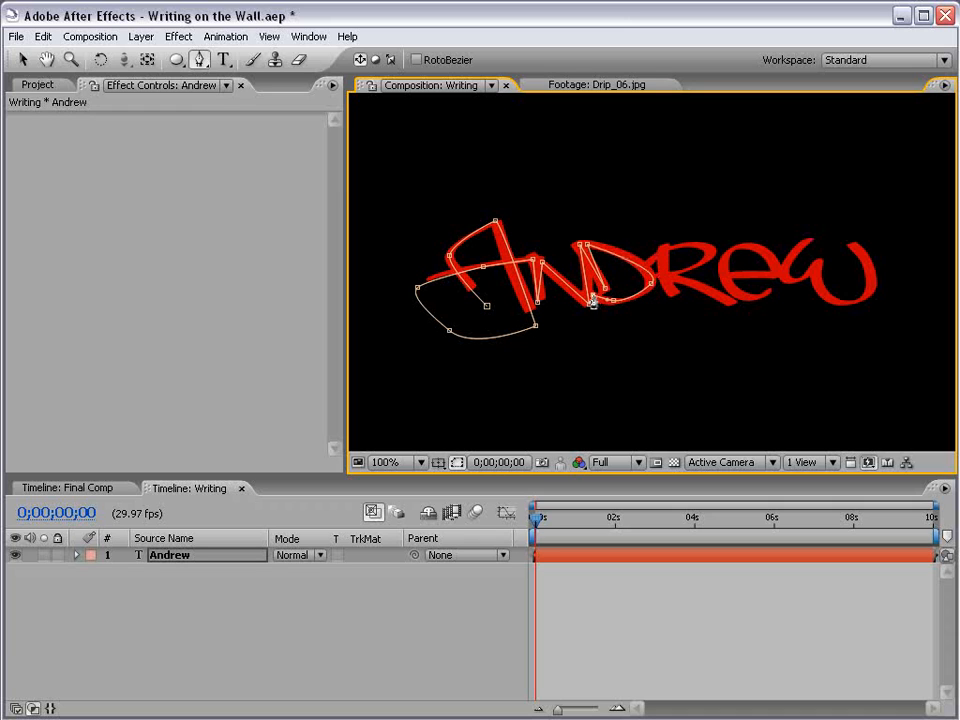
Loop the mask path below the D, then trace the R's stem and bowl with a loop above the letter.
{"action": "left_click", "coordinate": [640, 324]}
{"action": "left_click", "coordinate": [681, 302]}
{"action": "left_click_drag", "start_coordinate": [663, 245], "coordinate": [669, 214]}
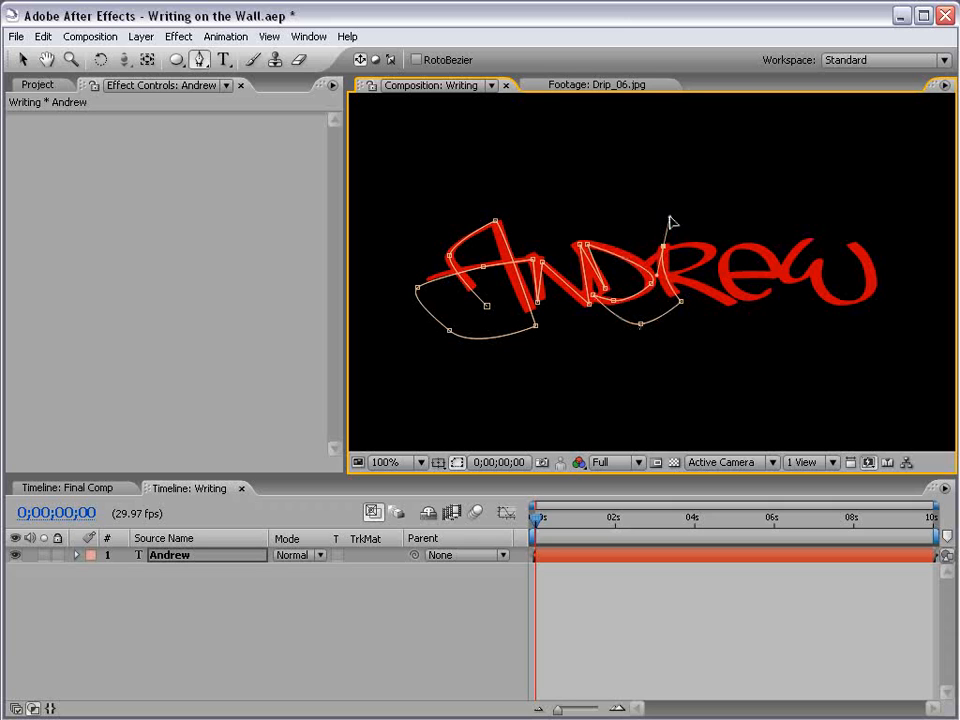
{"action": "left_click_drag", "start_coordinate": [648, 265], "coordinate": [699, 260]}
{"action": "left_click", "coordinate": [658, 274]}
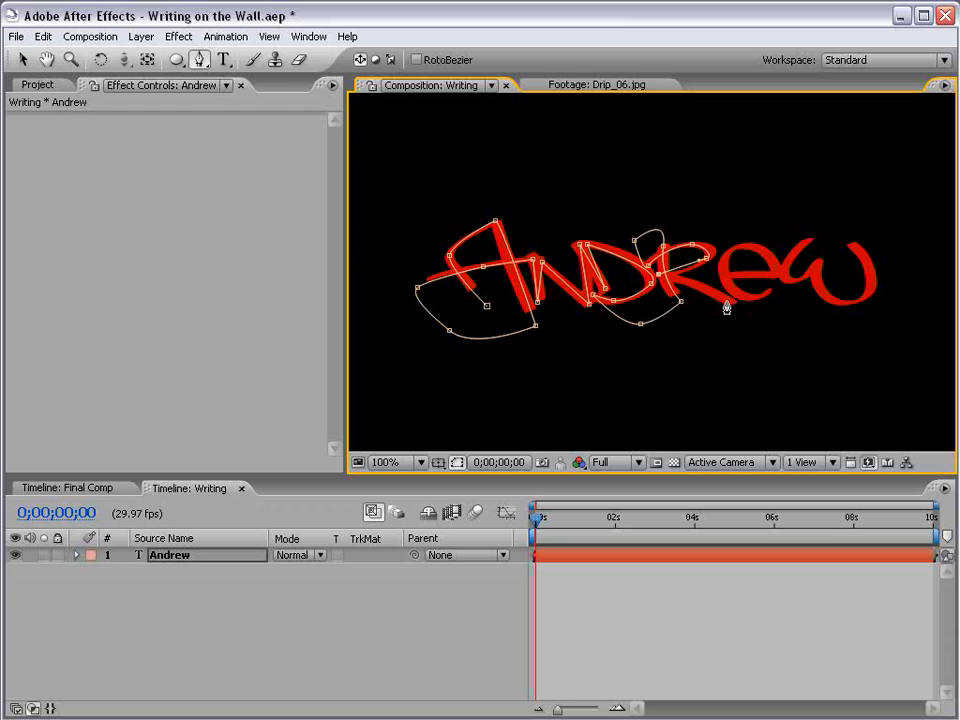
Continue the mask path down the R's leg, then loop around to trace the E and its crossbar.
{"action": "left_click_drag", "start_coordinate": [726, 300], "coordinate": [765, 253]}
{"action": "left_click", "coordinate": [777, 284]}
{"action": "left_click", "coordinate": [778, 272]}
{"action": "left_click", "coordinate": [736, 275]}
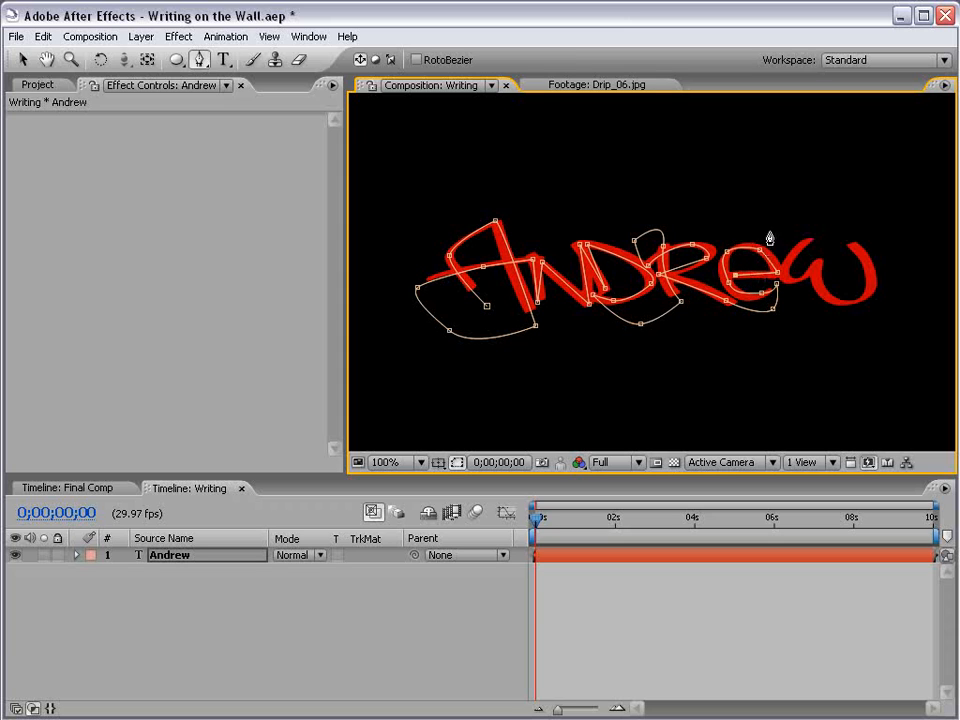
Loop the mask path above the W and trace the letter through to its upper right end, finishing the open path.
{"action": "left_click", "coordinate": [809, 211]}
{"action": "mouse_move", "coordinate": [832, 212]}
{"action": "left_mouse_down"}
{"action": "mouse_move", "coordinate": [786, 262]}
{"action": "mouse_move", "coordinate": [795, 279]}
{"action": "mouse_move", "coordinate": [824, 254]}
{"action": "left_mouse_up"}
{"action": "mouse_move", "coordinate": [836, 300]}
{"action": "left_mouse_down"}
{"action": "mouse_move", "coordinate": [851, 301]}
{"action": "mouse_move", "coordinate": [874, 274]}
{"action": "left_mouse_up"}
{"action": "left_click", "coordinate": [849, 237]}
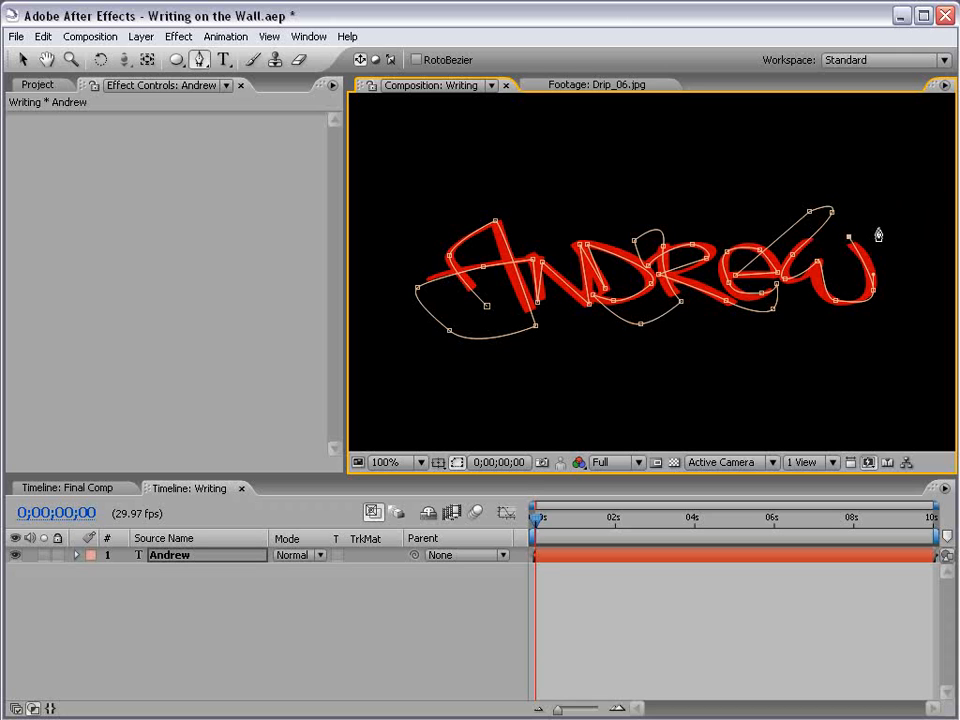
{"action": "left_click", "coordinate": [22, 59]}
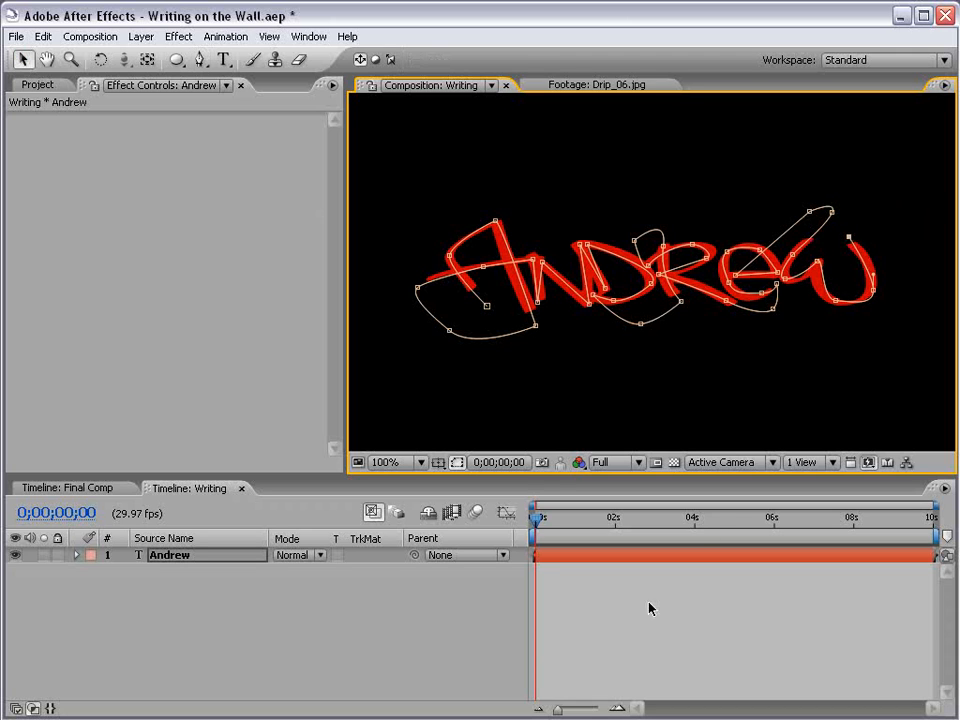
Apply the Generate > Stroke effect to the red name text layer.
{"action": "left_click", "coordinate": [591, 573]}
{"action": "left_click", "coordinate": [591, 556]}
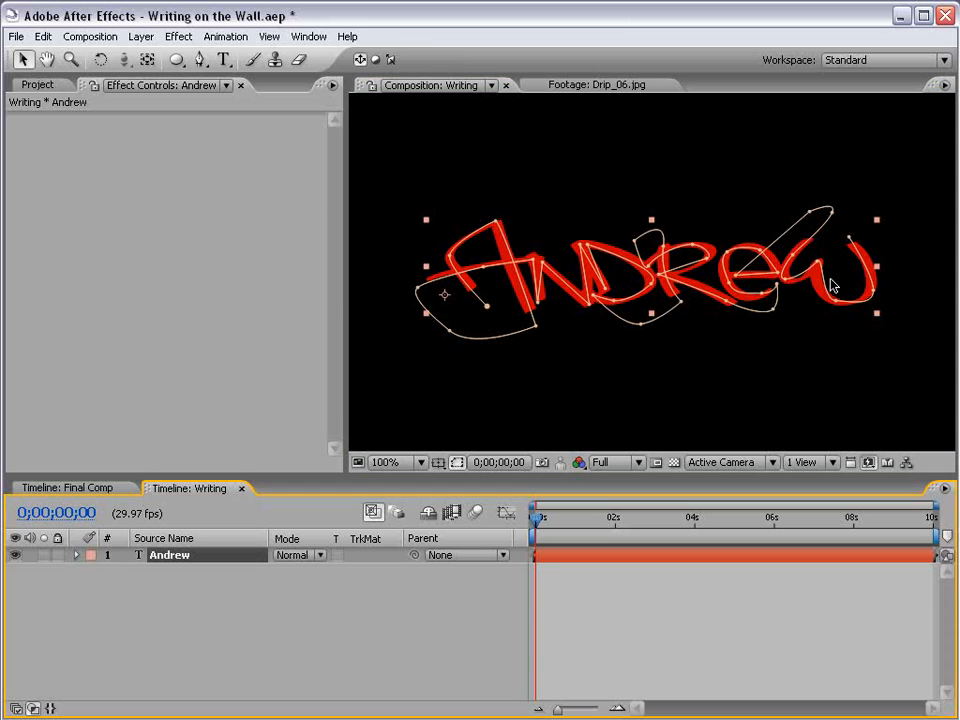
{"action": "left_click", "coordinate": [181, 36]}
{"action": "mouse_move", "coordinate": [200, 367]}
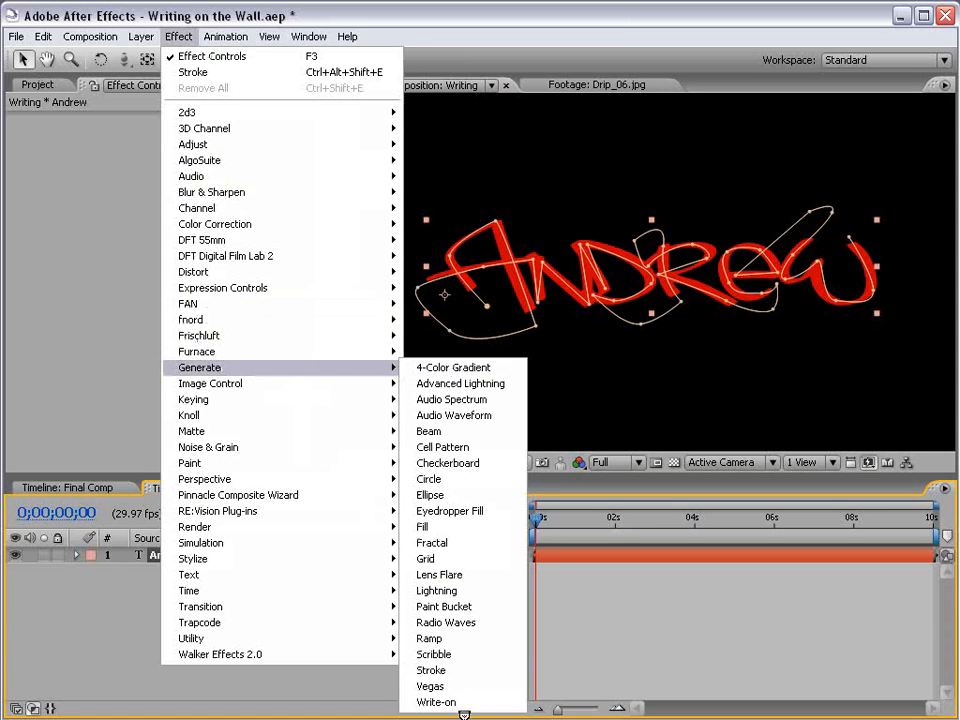
{"action": "left_click", "coordinate": [432, 670]}
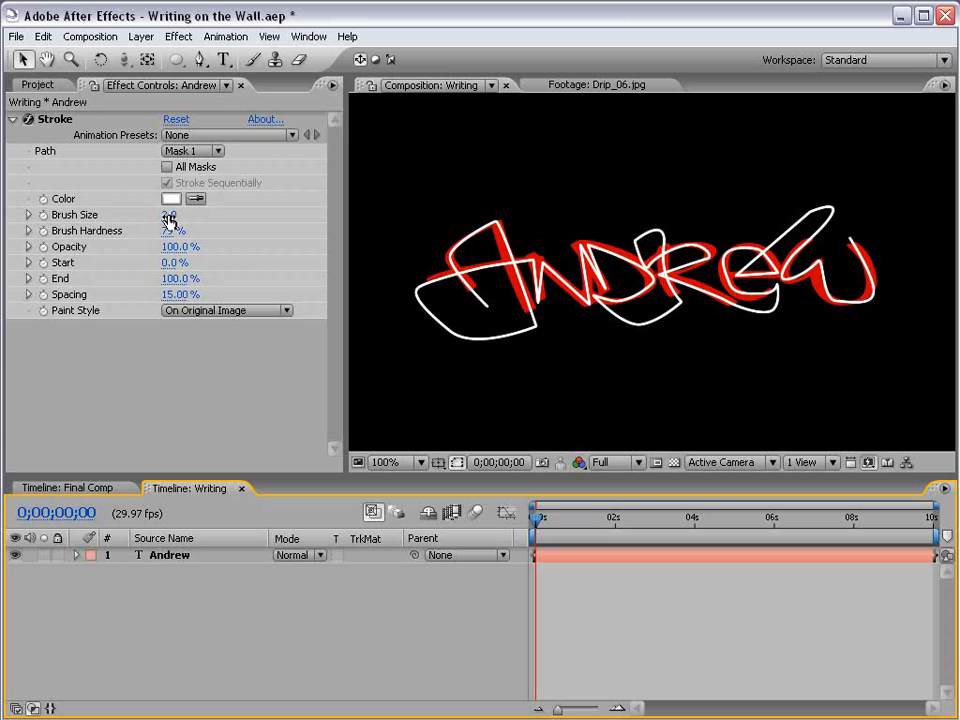
Enlarge the Stroke brush size to 10 and adjust the mask path at the base of the W so the stroke covers the lettering.
{"action": "left_click_drag", "start_coordinate": [168, 218], "coordinate": [255, 212]}
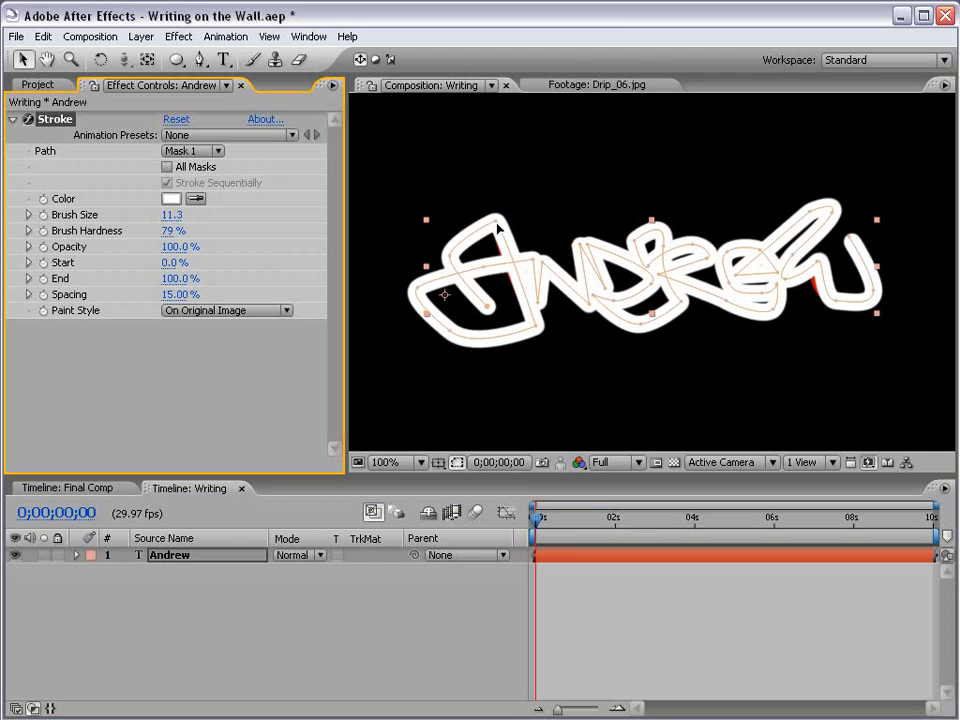
{"action": "left_click_drag", "start_coordinate": [172, 215], "coordinate": [171, 218]}
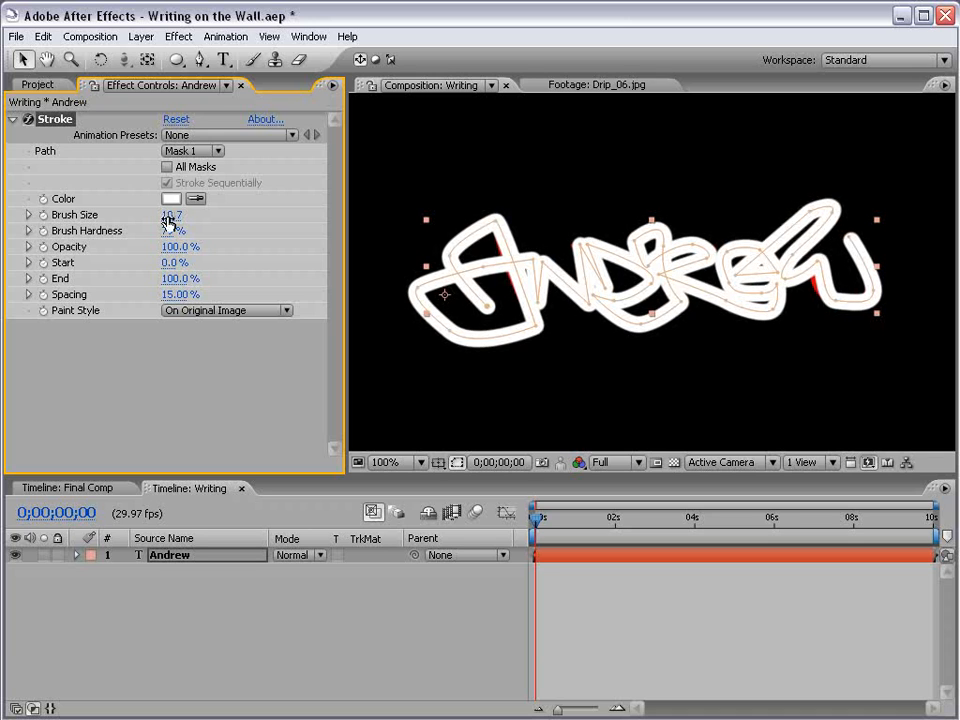
{"action": "left_click", "coordinate": [816, 263]}
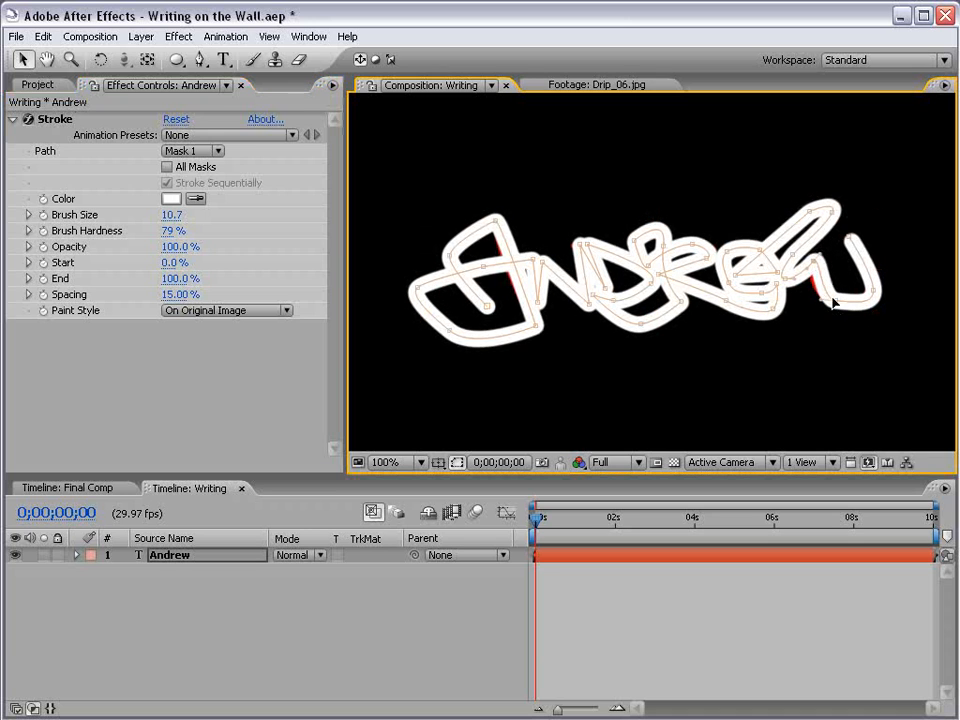
{"action": "left_click_drag", "start_coordinate": [834, 300], "coordinate": [826, 302]}
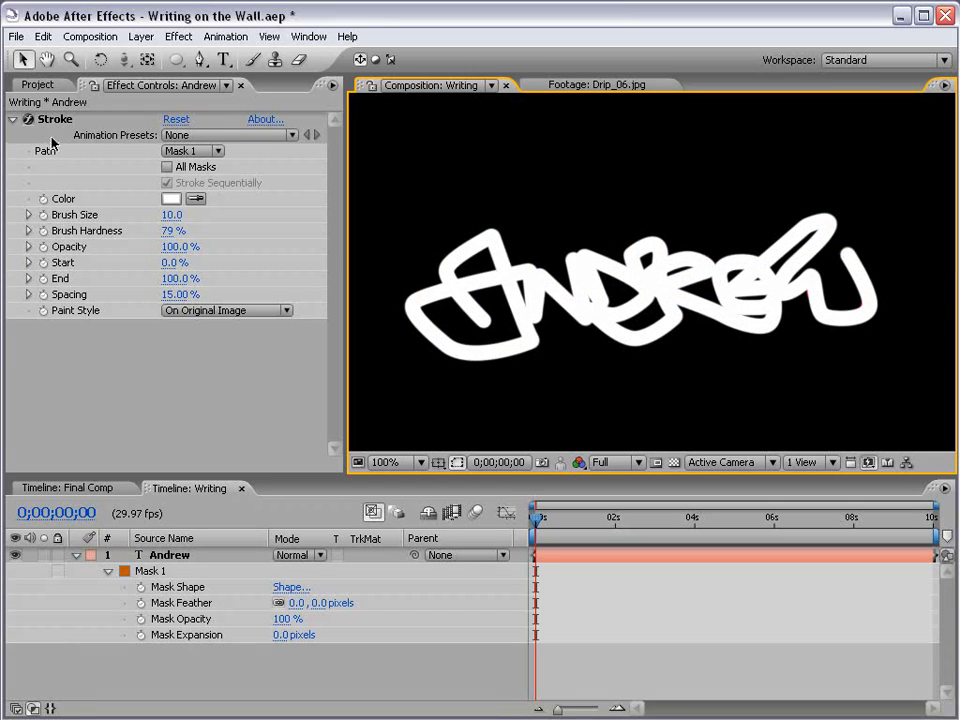
Set the Stroke paint style to Reveal Original Image and test the reveal by varying the End value.
{"action": "left_click", "coordinate": [210, 311]}
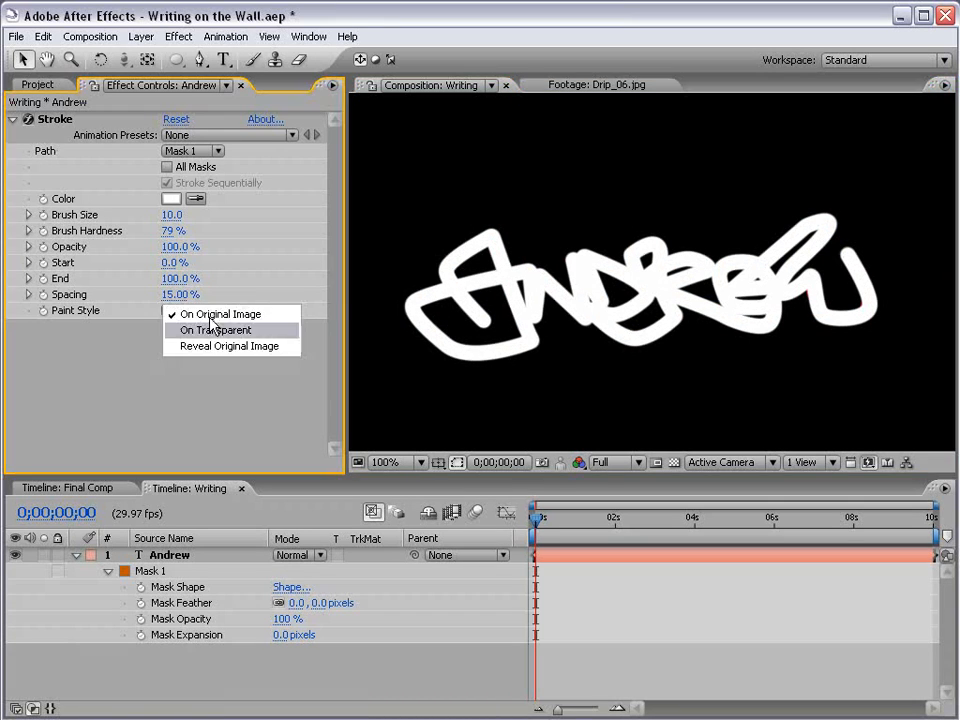
{"action": "left_click", "coordinate": [258, 346]}
{"action": "left_click", "coordinate": [604, 441]}
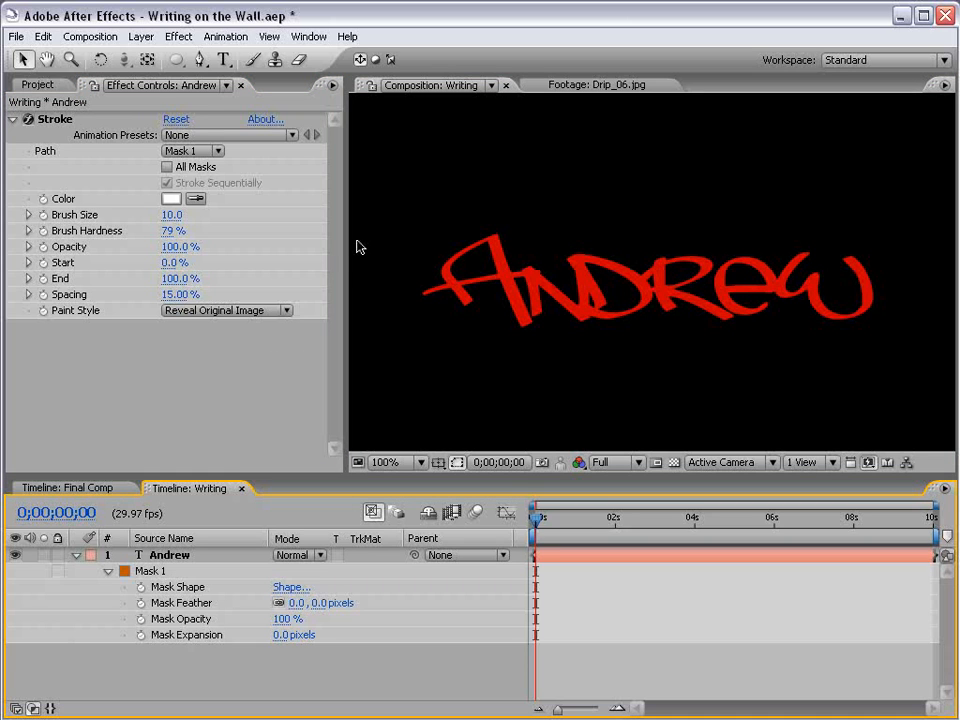
{"action": "left_click_drag", "start_coordinate": [170, 282], "coordinate": [86, 278]}
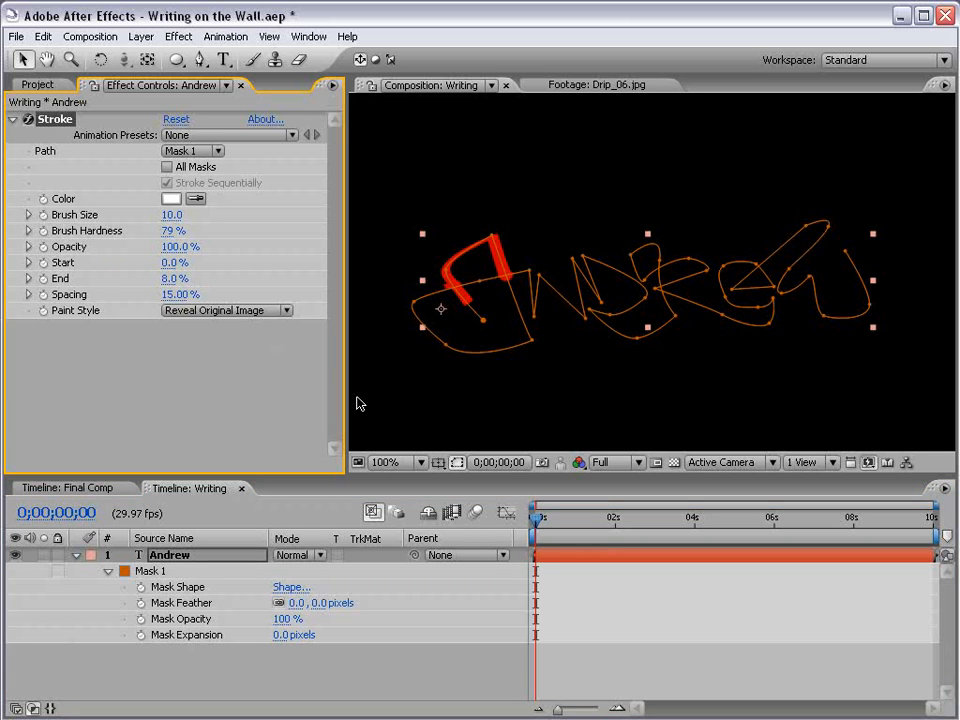
{"action": "mouse_move", "coordinate": [171, 296]}
{"action": "left_mouse_down"}
{"action": "mouse_move", "coordinate": [200, 289]}
{"action": "mouse_move", "coordinate": [311, 330]}
{"action": "left_mouse_up"}
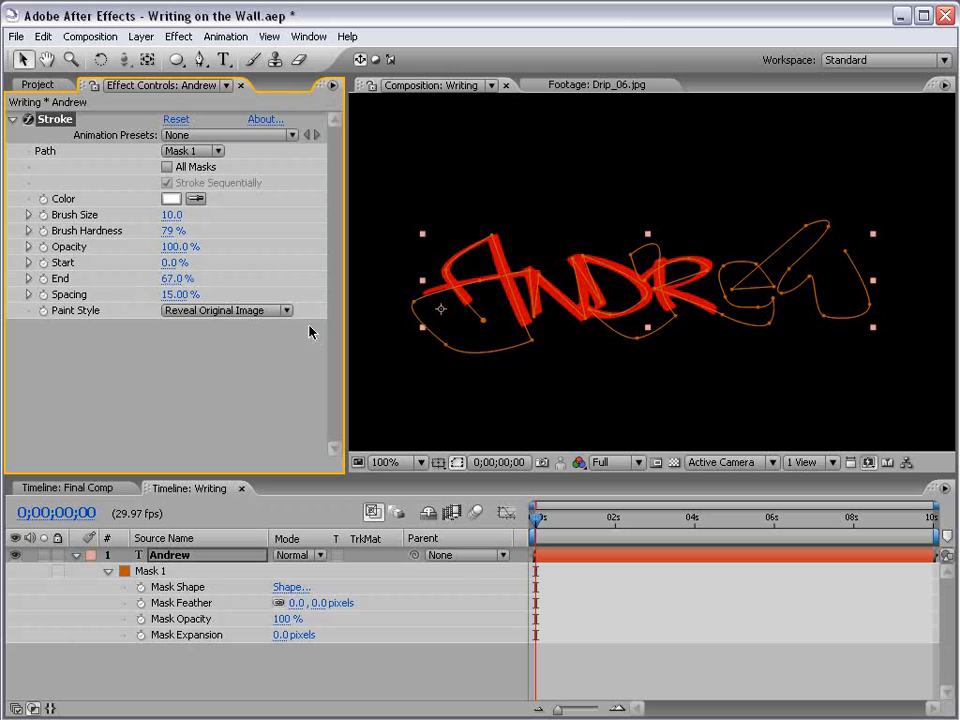
Hide the mask outlines and keyframe the Stroke's End from 0% at 0;00;00;00 to 100% at 0;00;02;00.
{"action": "left_click", "coordinate": [456, 463]}
{"action": "mouse_move", "coordinate": [536, 520]}
{"action": "left_mouse_down"}
{"action": "mouse_move", "coordinate": [572, 524]}
{"action": "mouse_move", "coordinate": [532, 520]}
{"action": "left_mouse_up"}
{"action": "left_click_drag", "start_coordinate": [175, 278], "coordinate": [95, 282]}
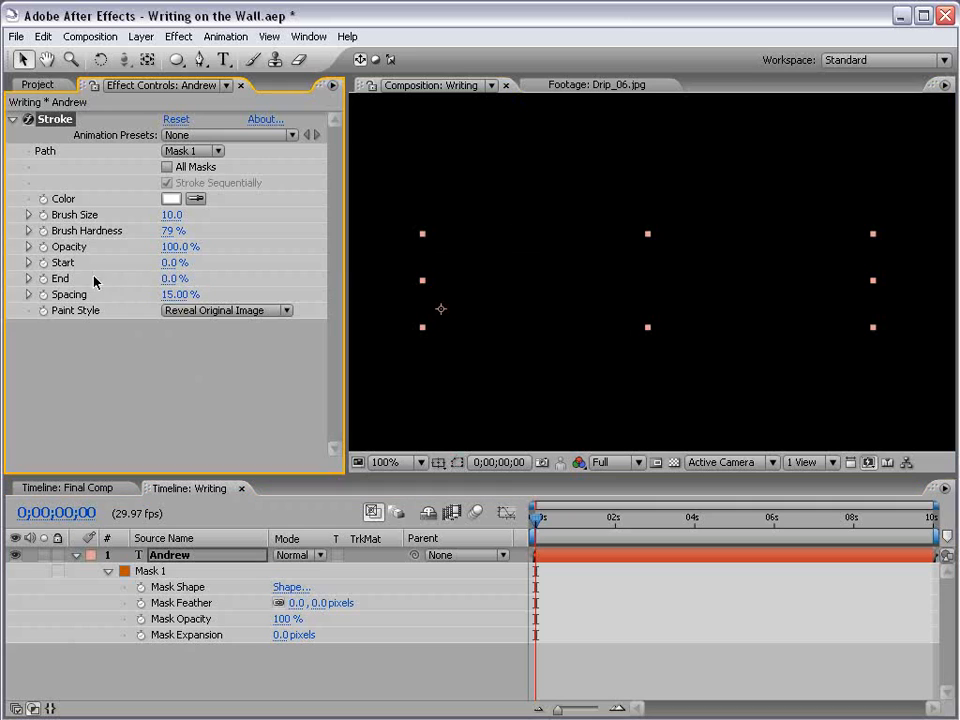
{"action": "left_click", "coordinate": [44, 279]}
{"action": "left_click_drag", "start_coordinate": [537, 518], "coordinate": [614, 522]}
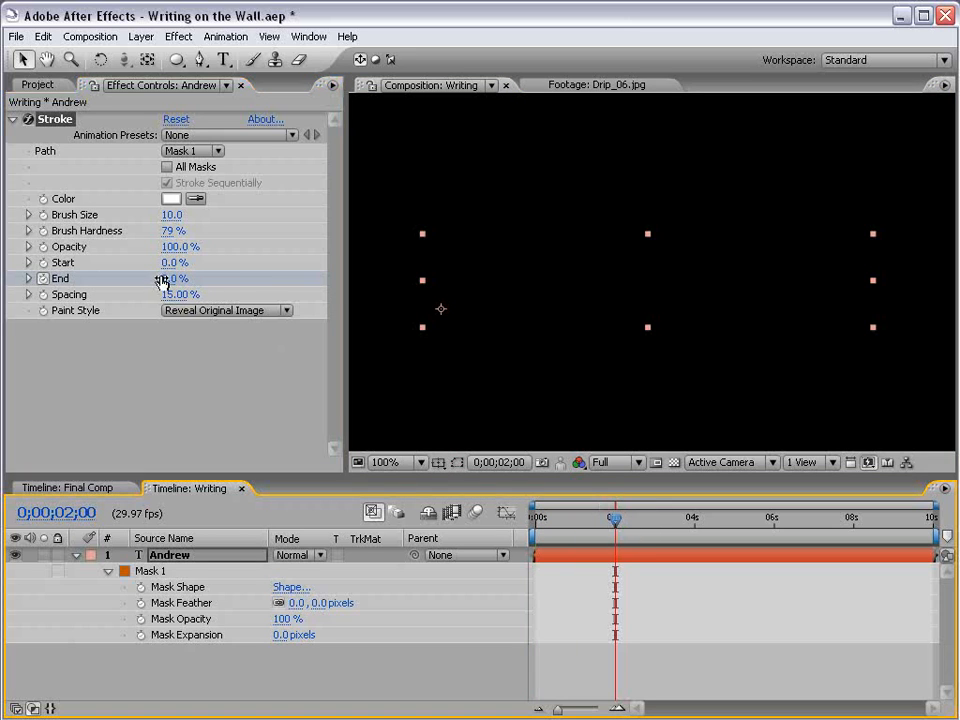
{"action": "left_click_drag", "start_coordinate": [162, 279], "coordinate": [297, 273]}
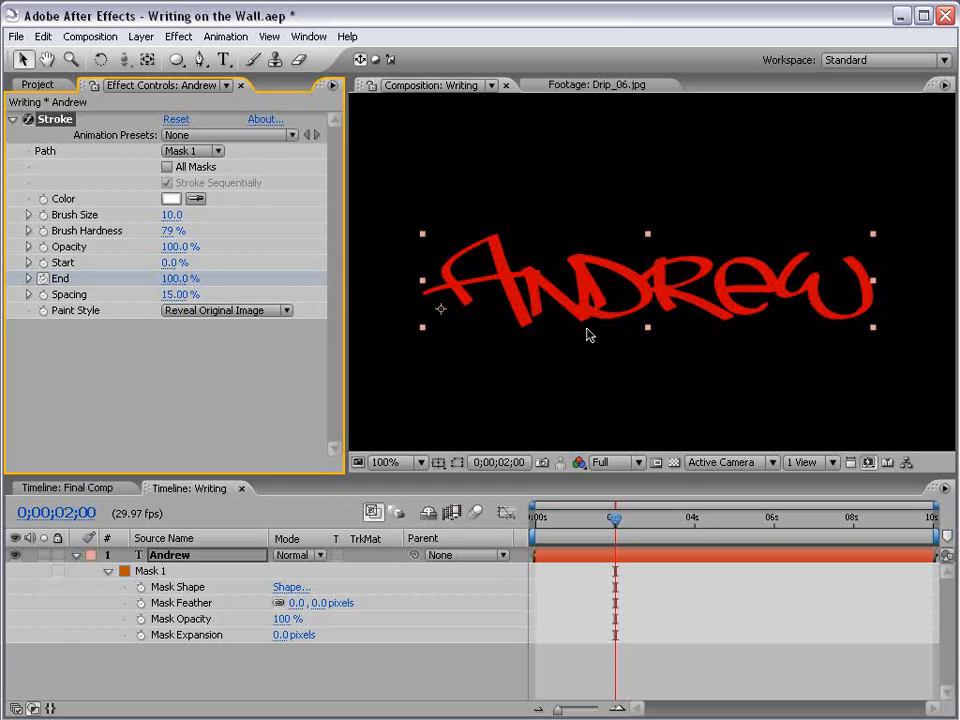
Preview the write-on animation of the name from the start of the composition.
{"action": "mouse_move", "coordinate": [604, 527]}
{"action": "left_mouse_down"}
{"action": "mouse_move", "coordinate": [536, 527]}
{"action": "mouse_move", "coordinate": [517, 539]}
{"action": "left_mouse_up"}
{"action": "key", "text": "KP_0"}
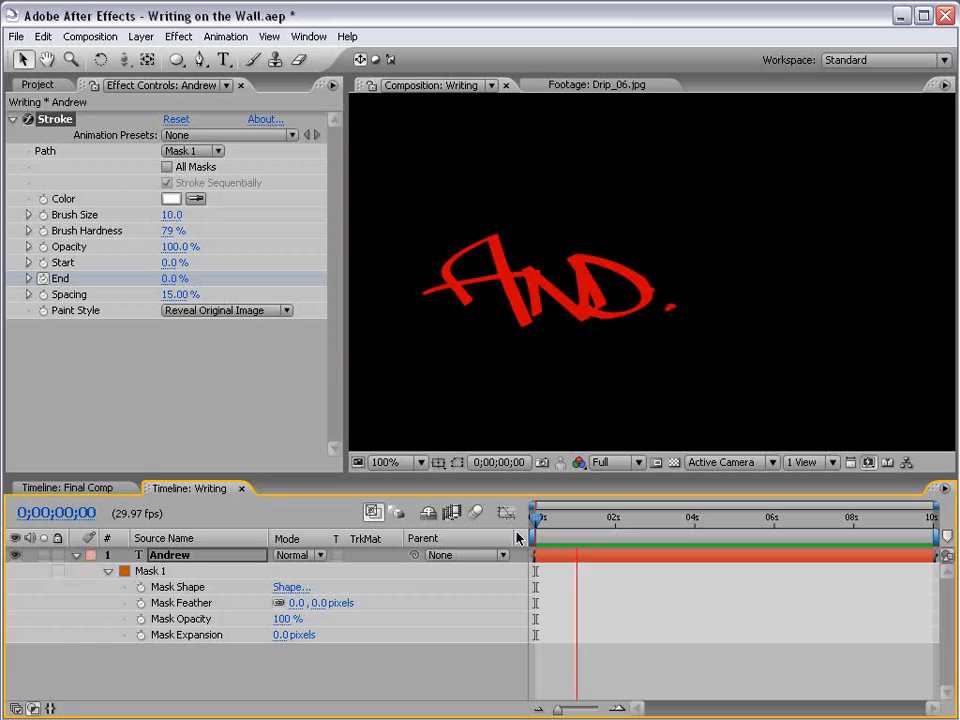
{"action": "key", "text": "space"}
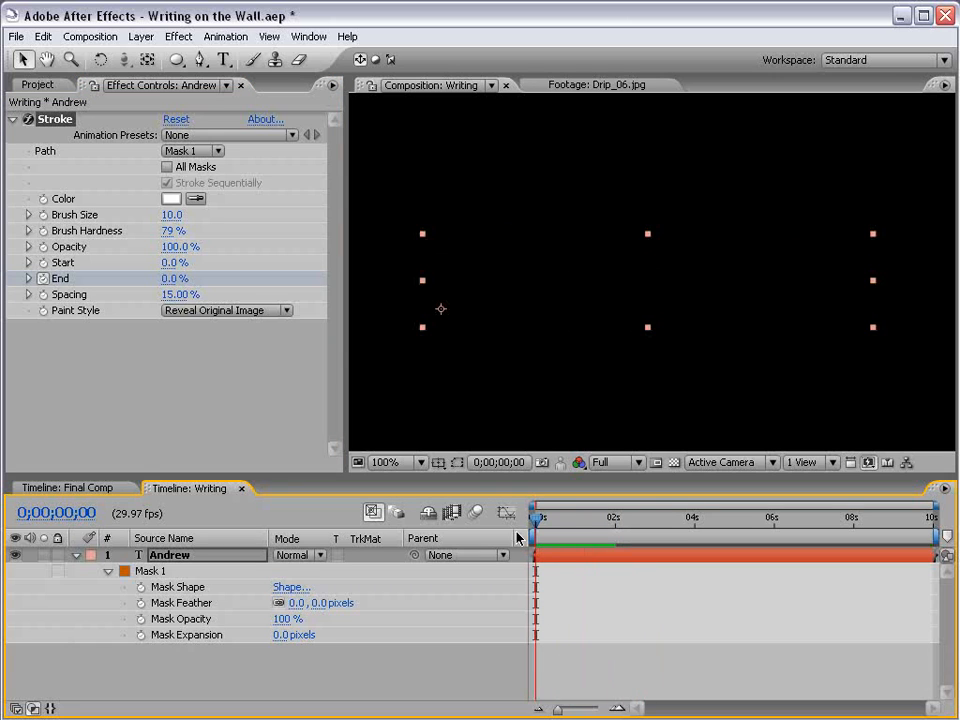
{"action": "mouse_move", "coordinate": [564, 517]}
{"action": "left_mouse_down"}
{"action": "mouse_move", "coordinate": [591, 517]}
{"action": "mouse_move", "coordinate": [537, 517]}
{"action": "left_mouse_up"}
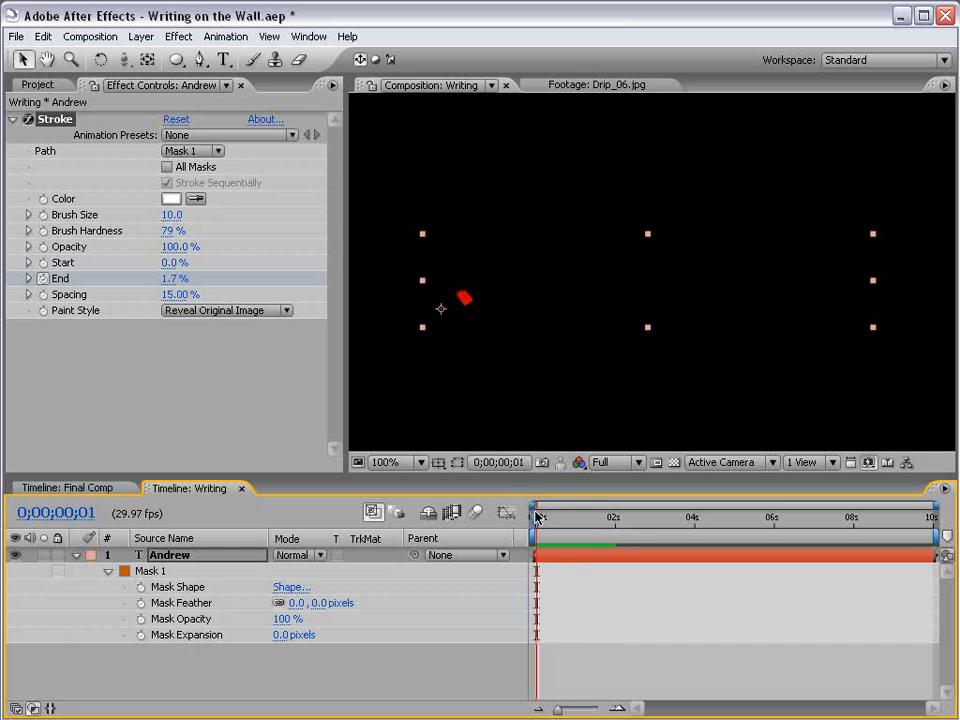
{"action": "key", "text": "space"}
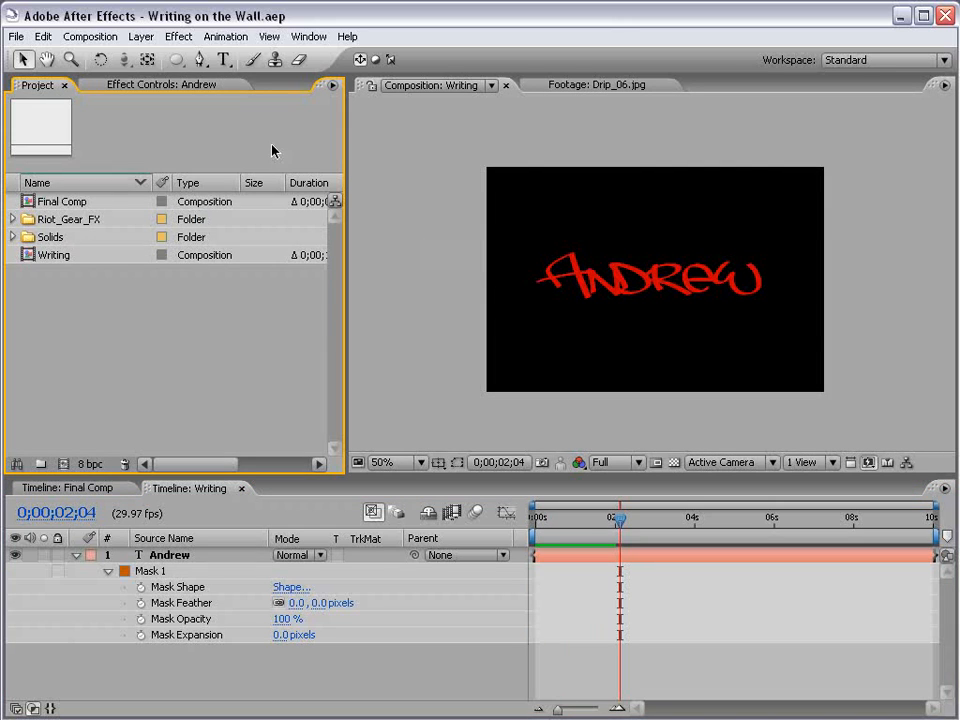
Create a new composition named Render Comp with the NTSC DV preset at 720 x 480 and a 10-second duration.
{"action": "left_click", "coordinate": [100, 37]}
{"action": "left_click", "coordinate": [105, 60]}
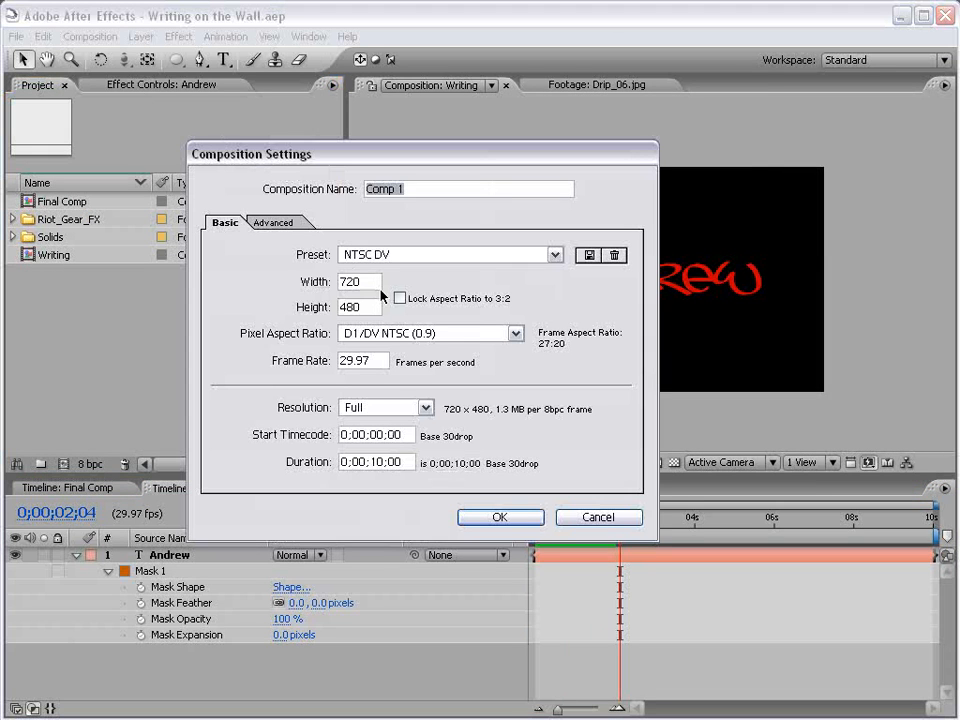
{"action": "type", "text": "Render Comp"}
{"action": "key", "text": "Return"}
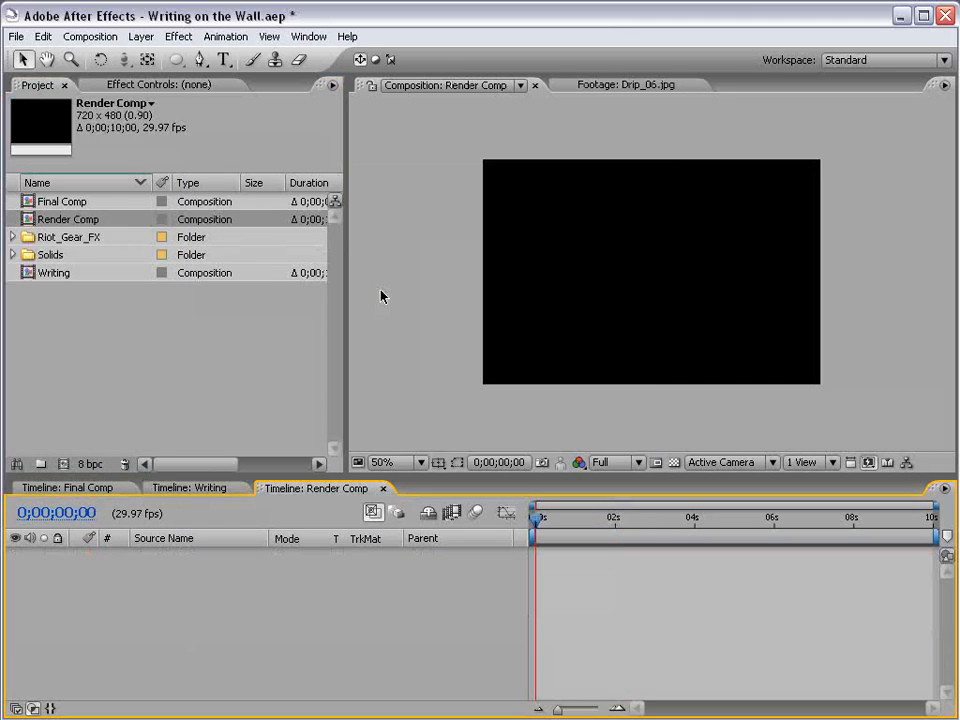
Place Grunge_gray_04.jpg from the low-resolution grayscale folder of Grungy_Textures in the Render Comp.
{"action": "left_click", "coordinate": [12, 237]}
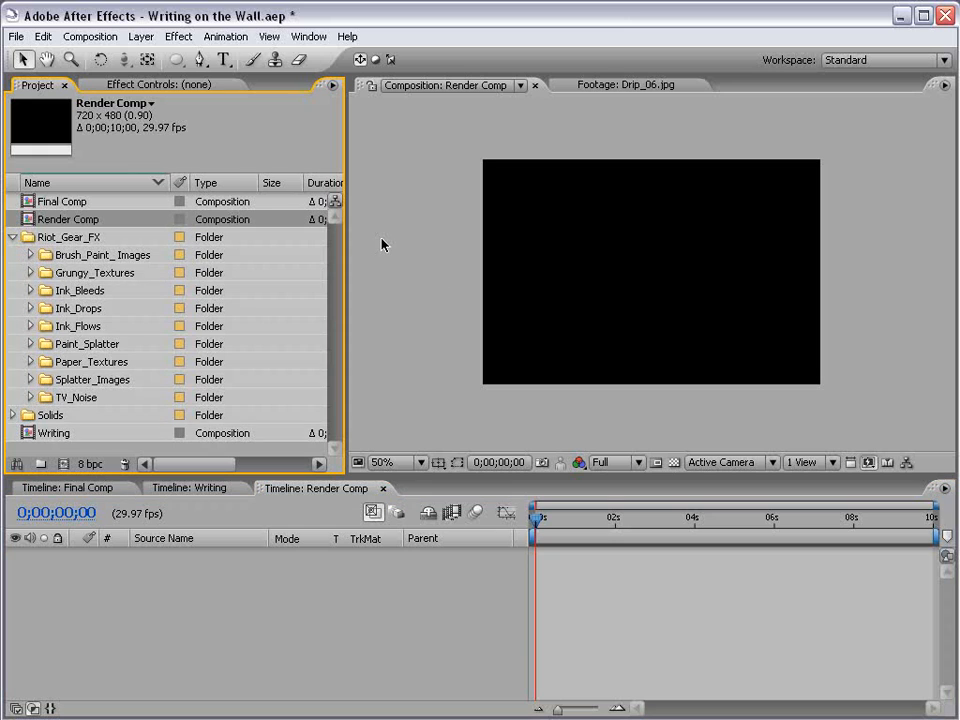
{"action": "left_click", "coordinate": [30, 273]}
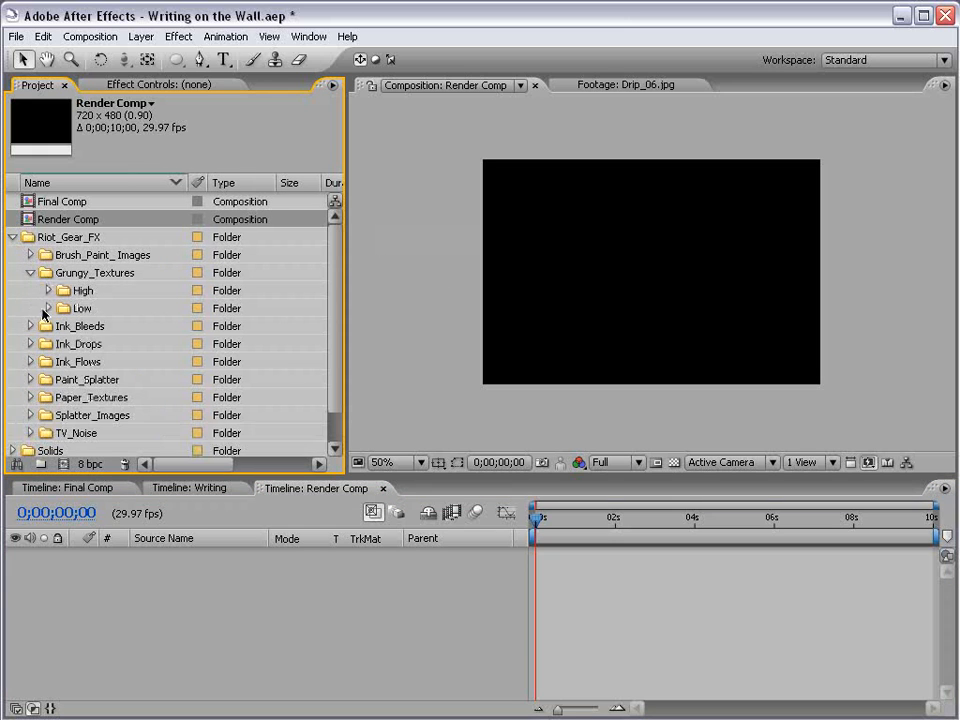
{"action": "left_click", "coordinate": [47, 309]}
{"action": "left_click", "coordinate": [65, 345]}
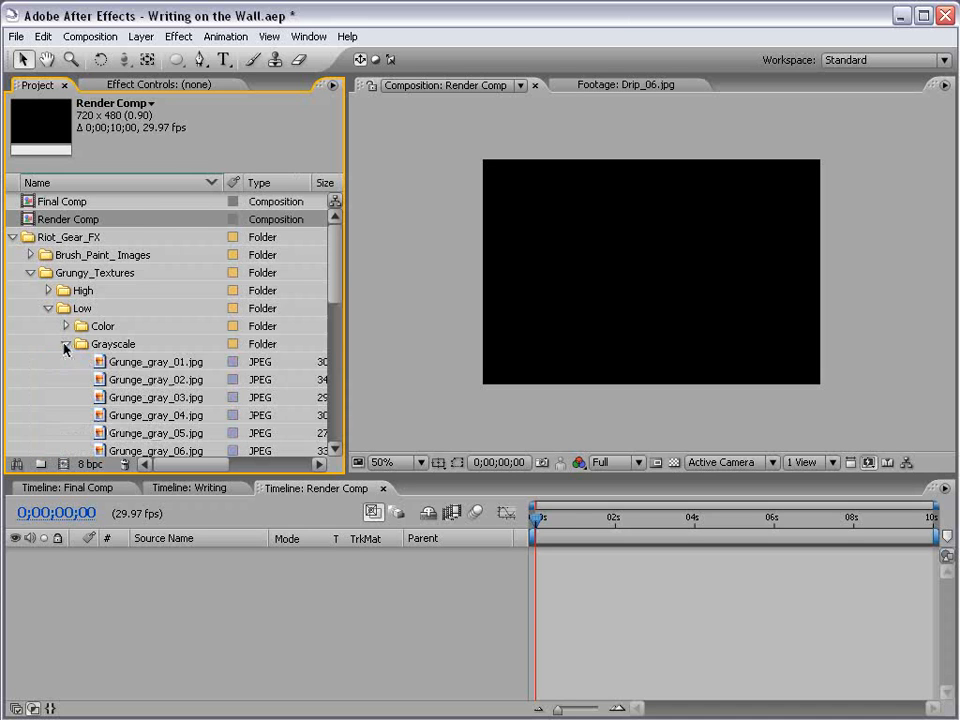
{"action": "scroll", "coordinate": [65, 347], "scroll_direction": "down", "scroll_amount": 3}
{"action": "left_click", "coordinate": [183, 277]}
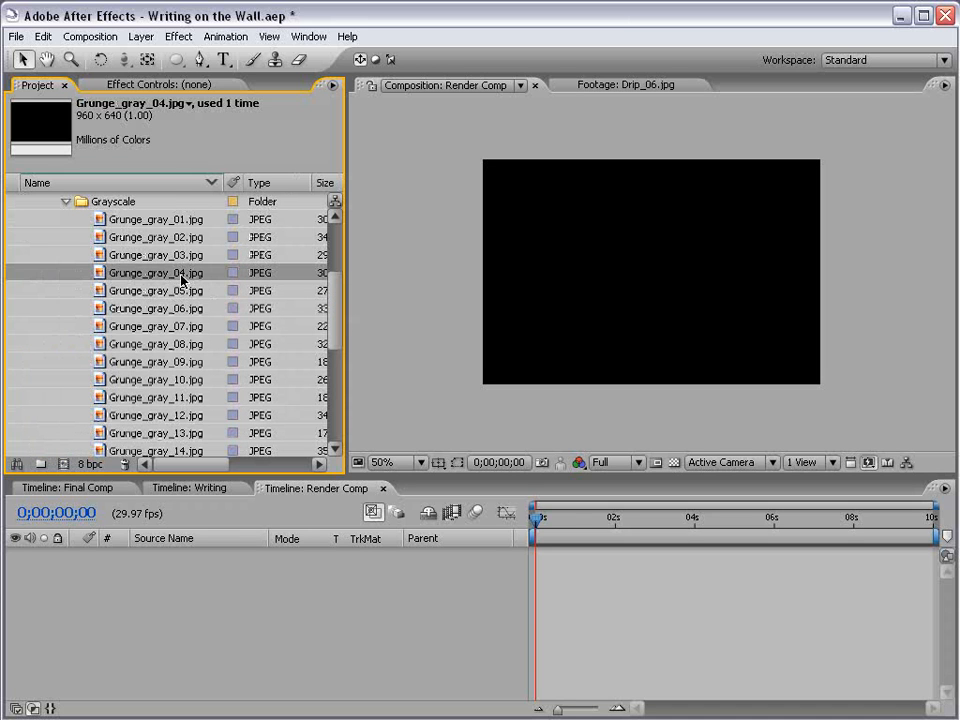
{"action": "left_click_drag", "start_coordinate": [183, 277], "coordinate": [672, 281]}
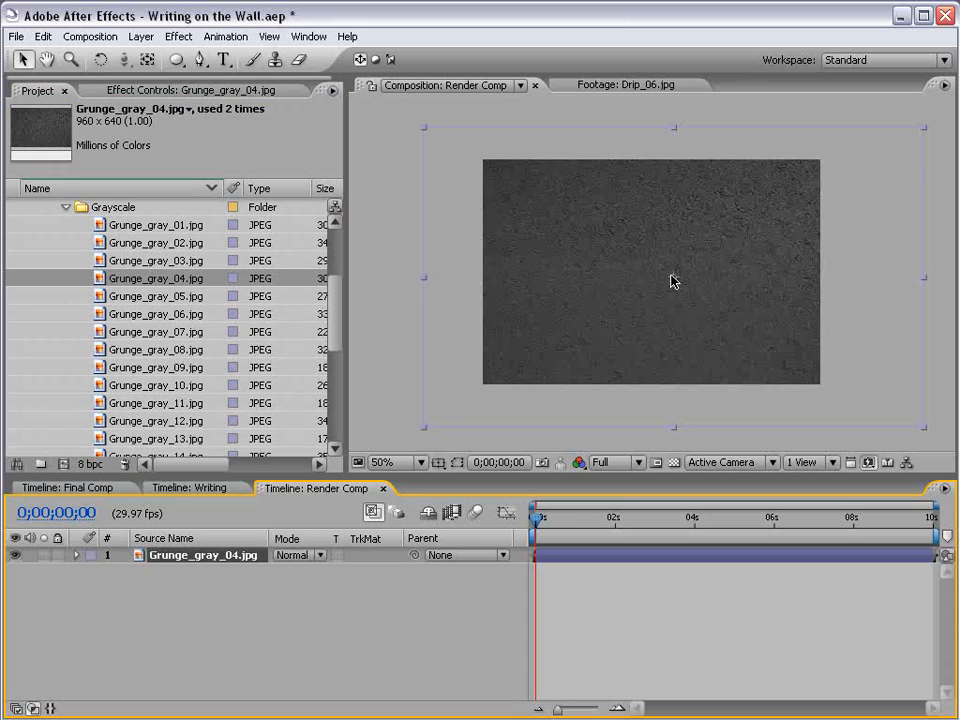
{"action": "key", "text": "period"}
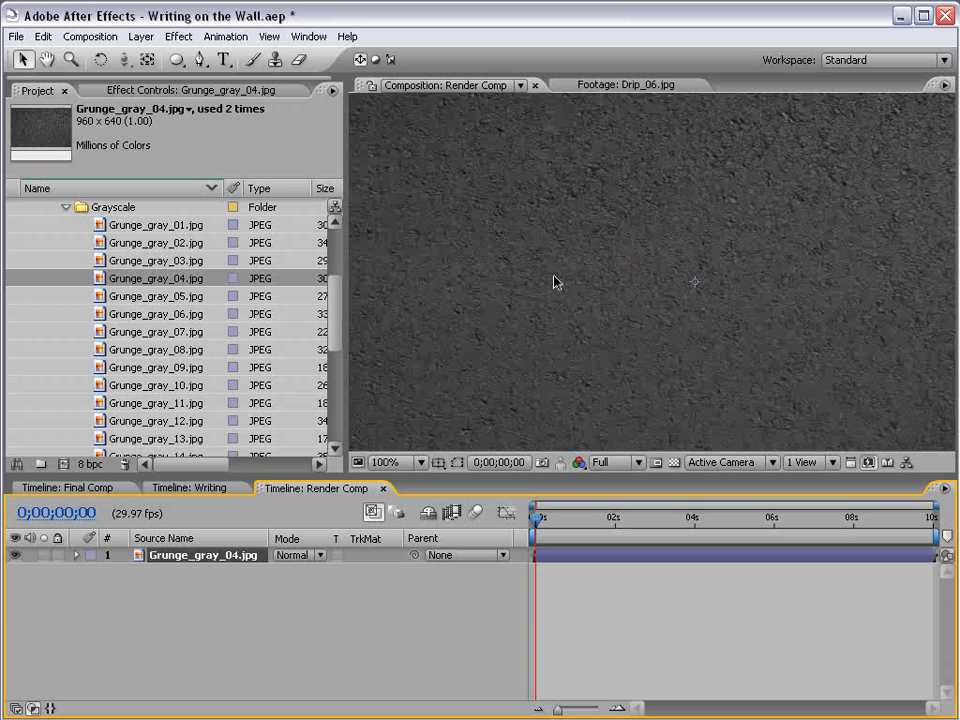
Add the wall texture Grunge_gray_09.jpg to the Render Comp above the dark texture, and deselect all layers.
{"action": "left_click", "coordinate": [145, 367]}
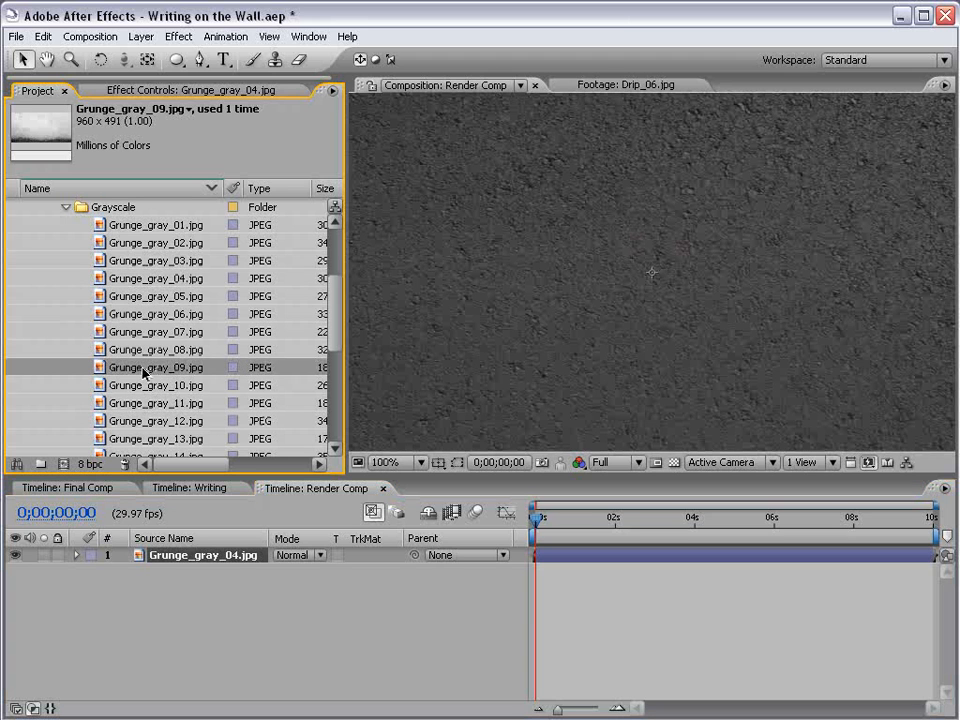
{"action": "left_click_drag", "start_coordinate": [145, 370], "coordinate": [649, 287]}
{"action": "key", "text": "comma"}
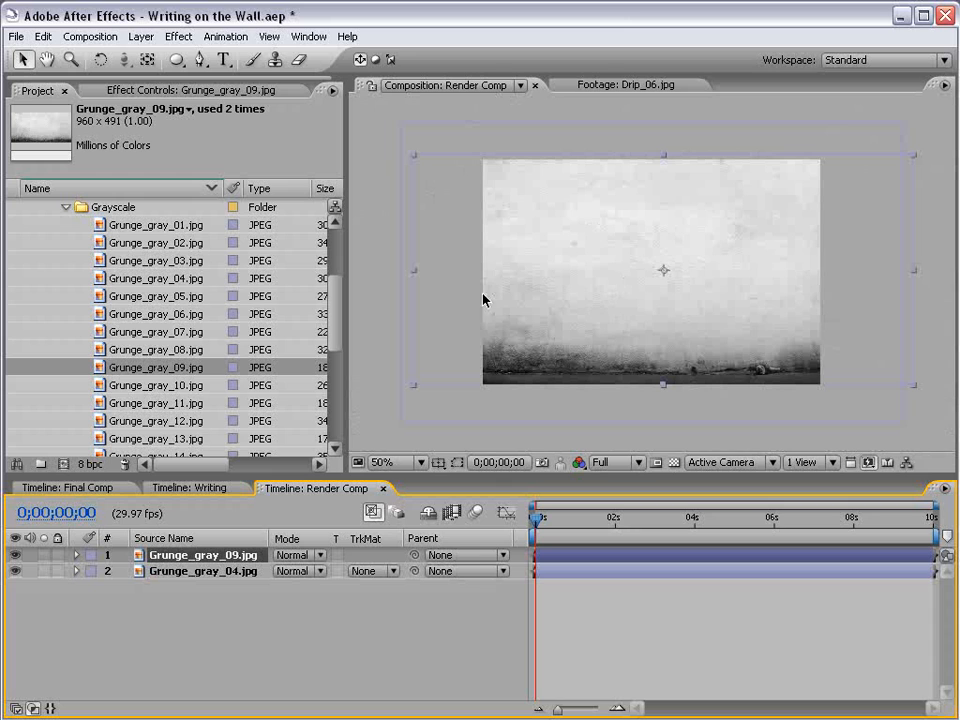
{"action": "key", "text": "F2"}
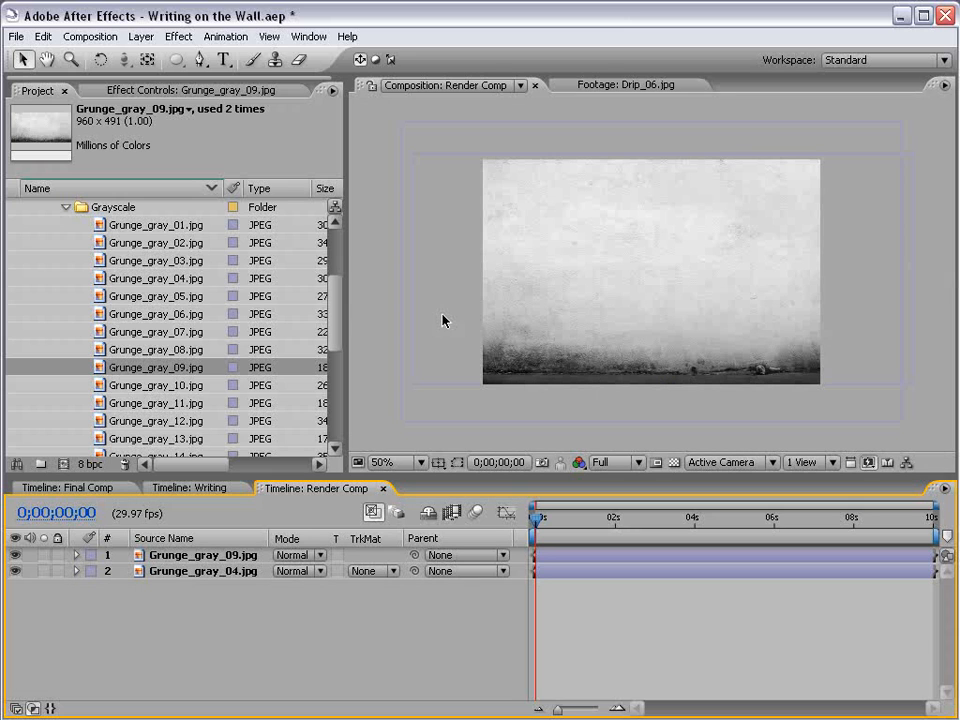
Show the layer switches and make both grunge texture layers 3D.
{"action": "key", "text": "F4"}
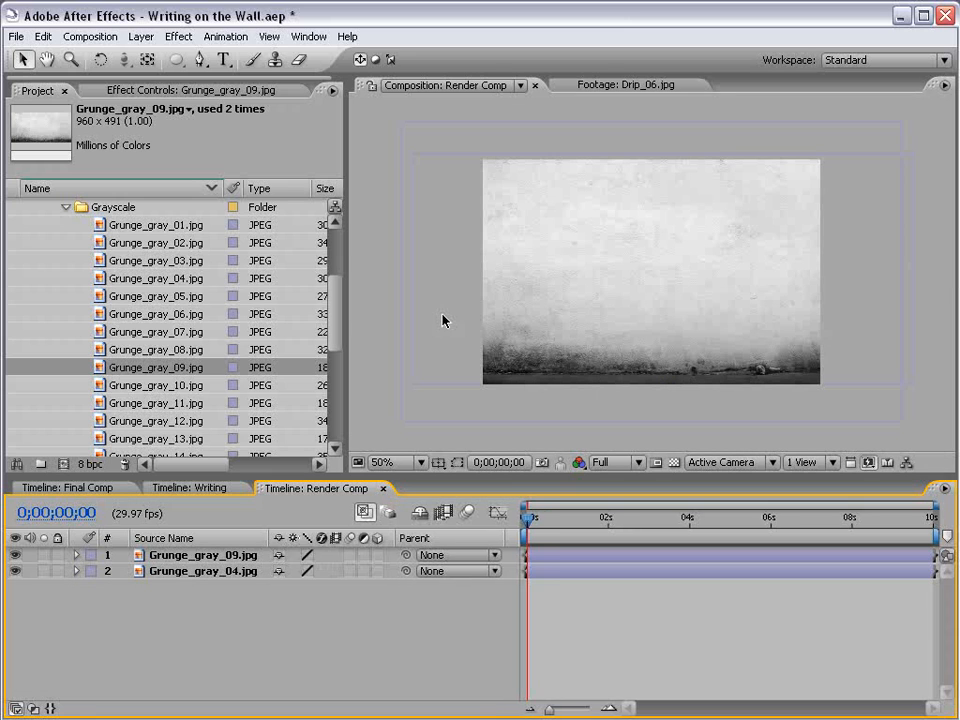
{"action": "left_click", "coordinate": [377, 555]}
{"action": "left_click", "coordinate": [377, 571]}
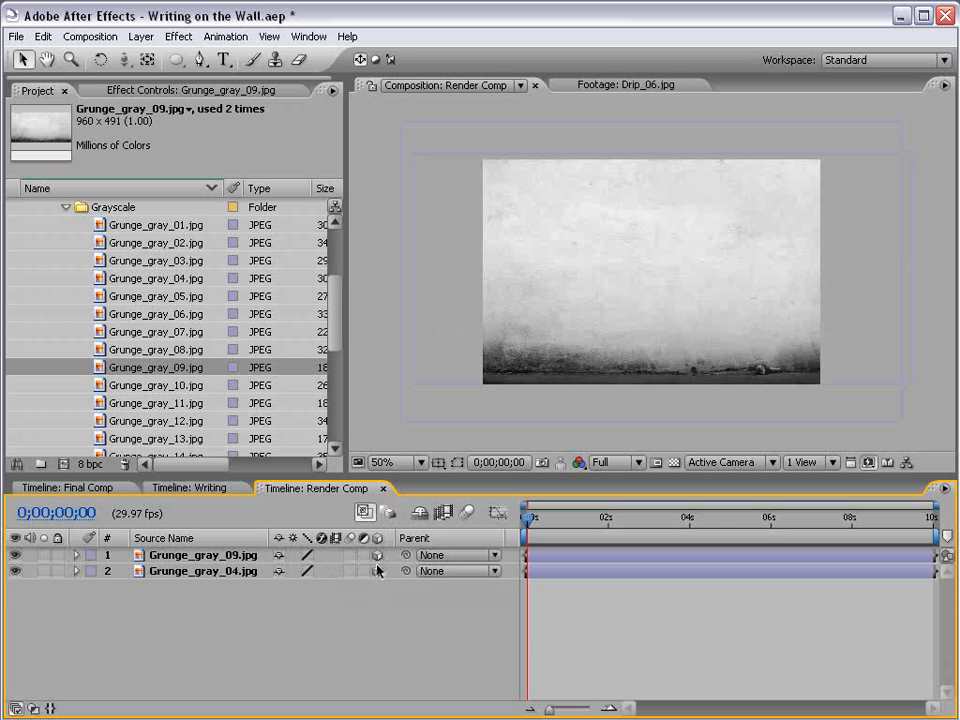
Hide the wall layer, rotate Grunge_gray_04.jpg flat around its X axis, and lower it to form the floor.
{"action": "left_click", "coordinate": [250, 557]}
{"action": "left_click", "coordinate": [228, 572]}
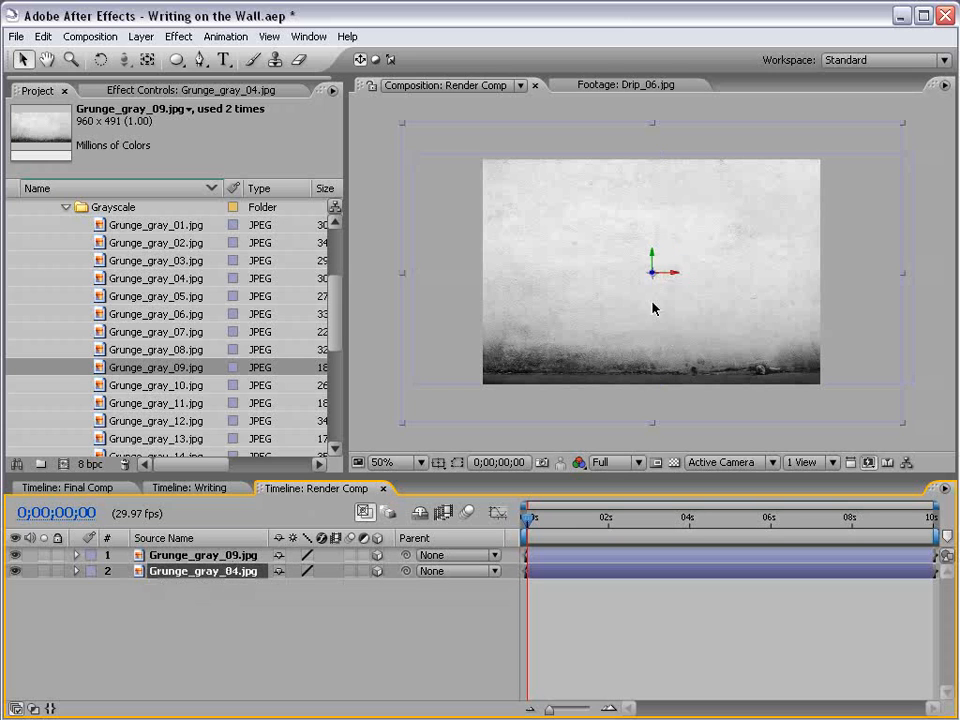
{"action": "key", "text": "w"}
{"action": "left_click", "coordinate": [15, 555]}
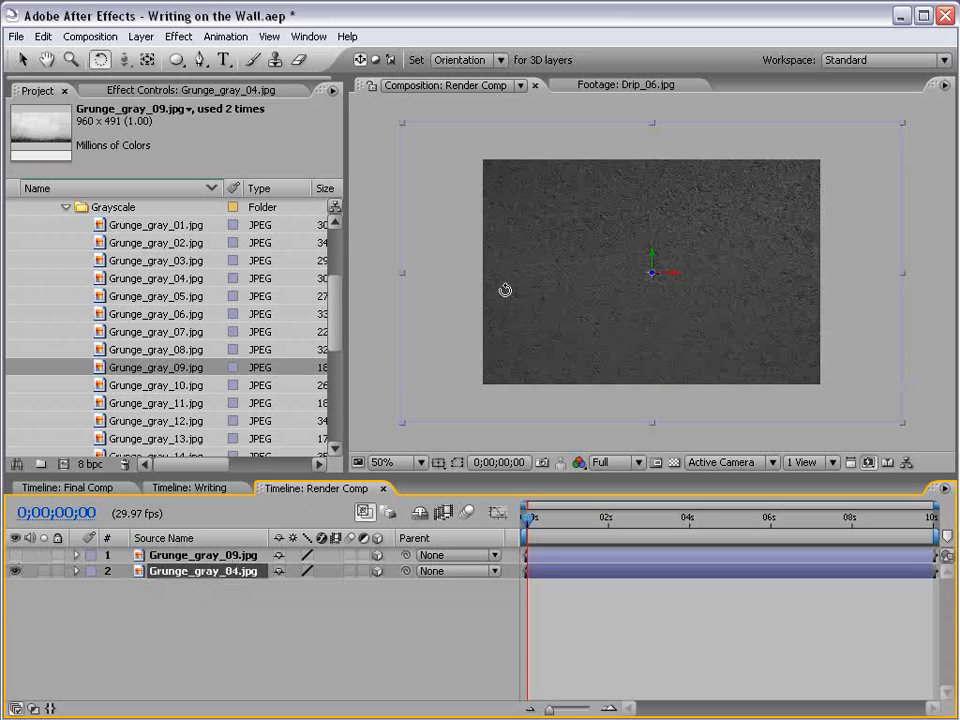
{"action": "left_click_drag", "start_coordinate": [663, 272], "coordinate": [666, 232]}
{"action": "key", "text": "v"}
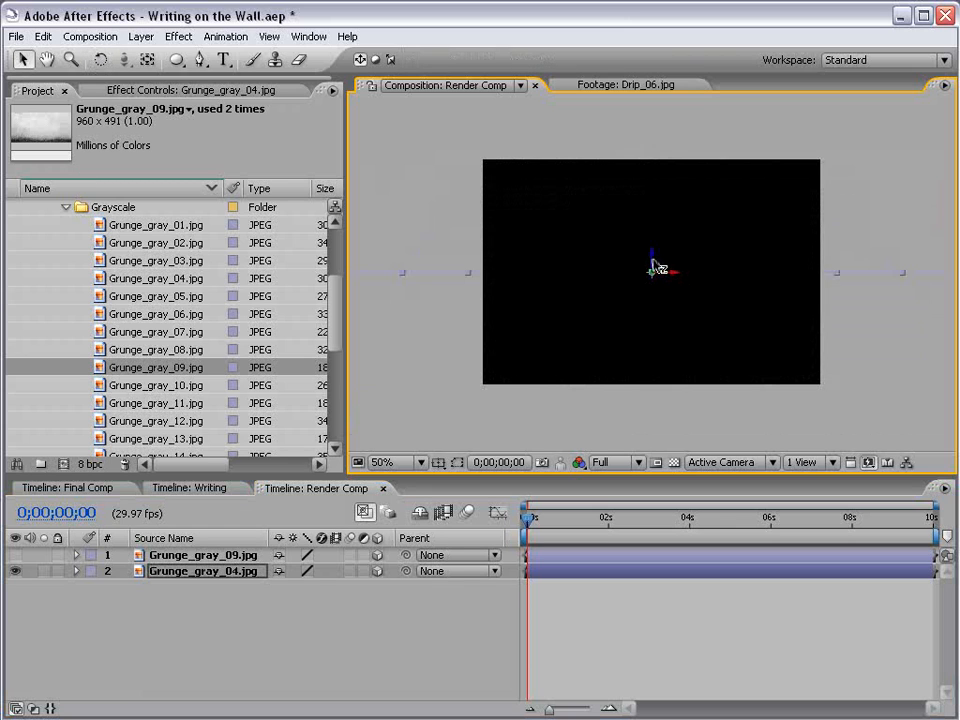
{"action": "left_click_drag", "start_coordinate": [655, 267], "coordinate": [652, 341]}
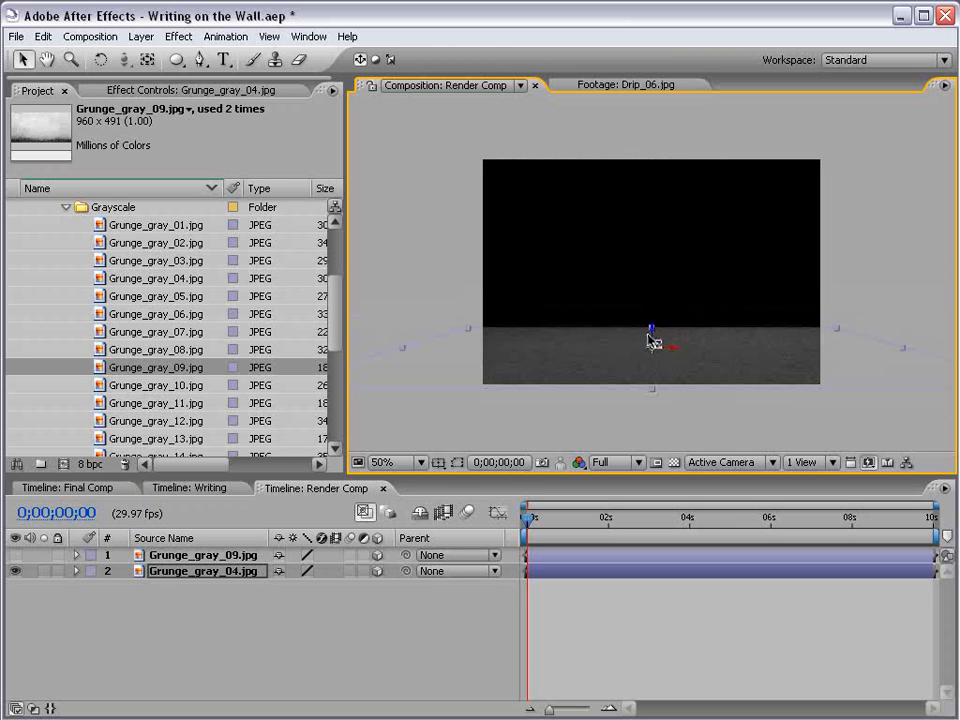
Show the Grunge_gray_09.jpg wall again and raise it so its base meets the floor, inspecting the seam.
{"action": "left_click", "coordinate": [190, 556]}
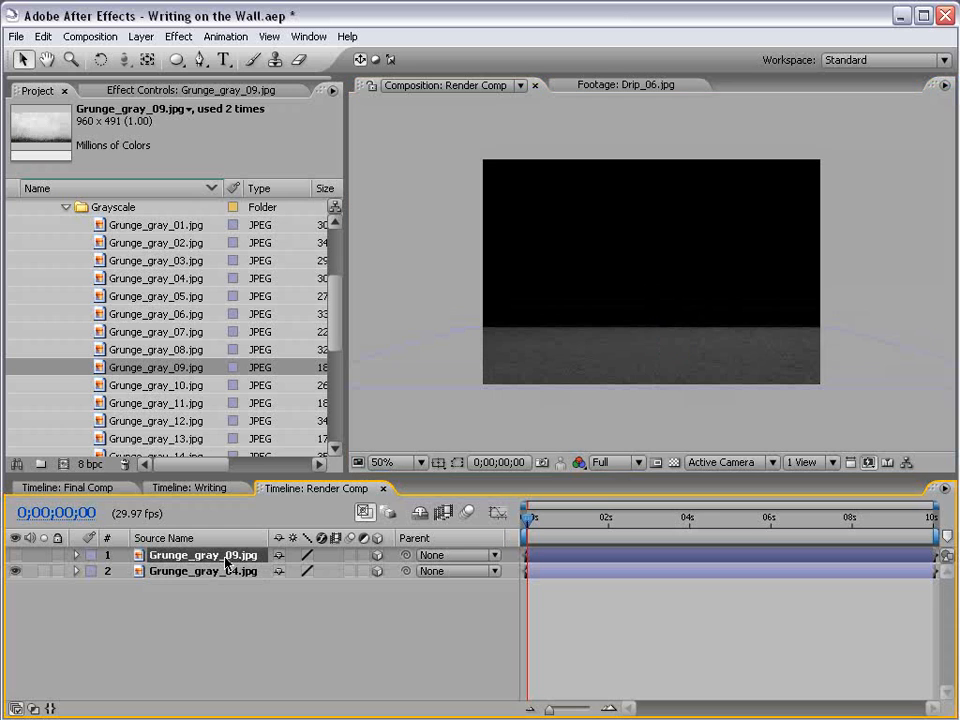
{"action": "left_click", "coordinate": [15, 555]}
{"action": "left_click_drag", "start_coordinate": [663, 259], "coordinate": [661, 233]}
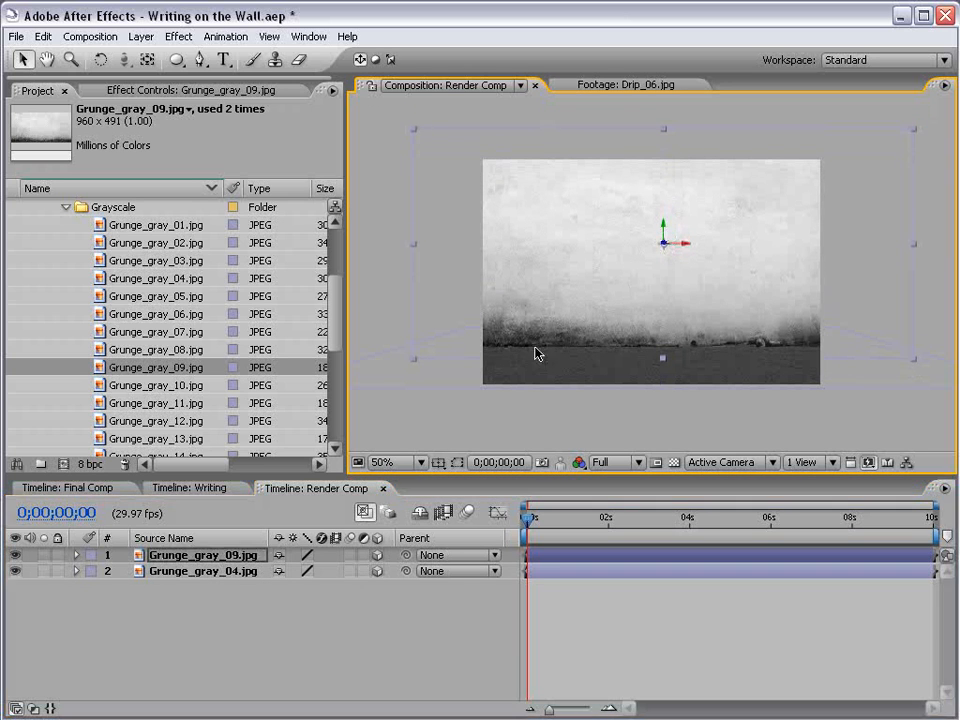
{"action": "scroll", "coordinate": [613, 377], "scroll_direction": "up", "scroll_amount": 1}
{"action": "left_click_drag", "start_coordinate": [606, 373], "coordinate": [655, 269]}
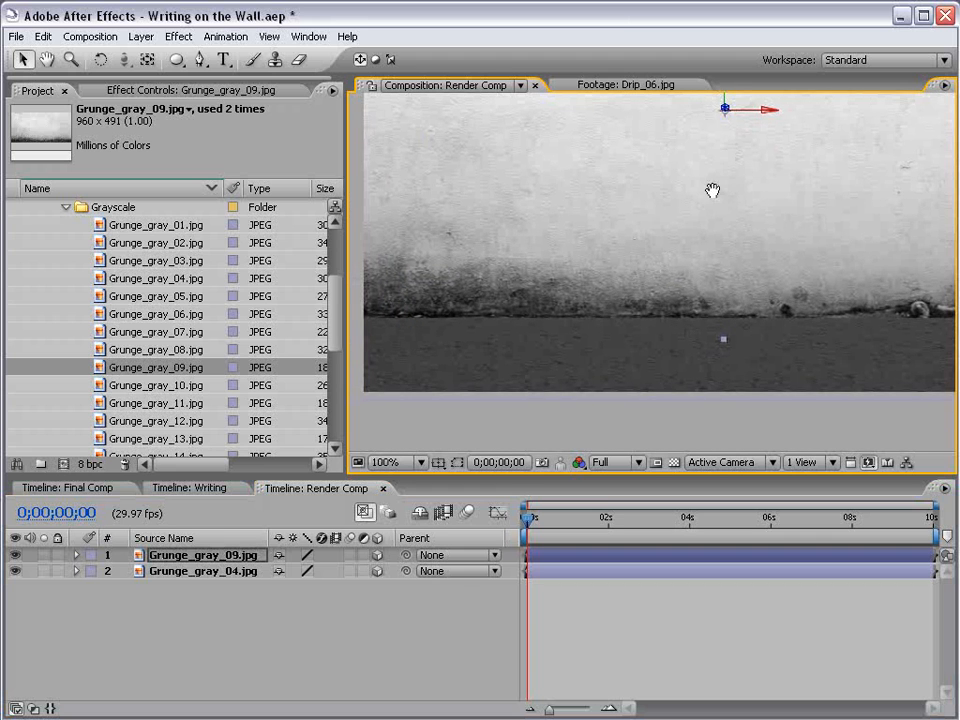
Push the Grunge_gray_09.jpg wall back in depth so it meets the floor farther from the viewer, and deselect it.
{"action": "left_click_drag", "start_coordinate": [714, 191], "coordinate": [712, 230]}
{"action": "left_click_drag", "start_coordinate": [723, 133], "coordinate": [723, 132]}
{"action": "scroll", "coordinate": [683, 212], "scroll_direction": "down", "scroll_amount": 1}
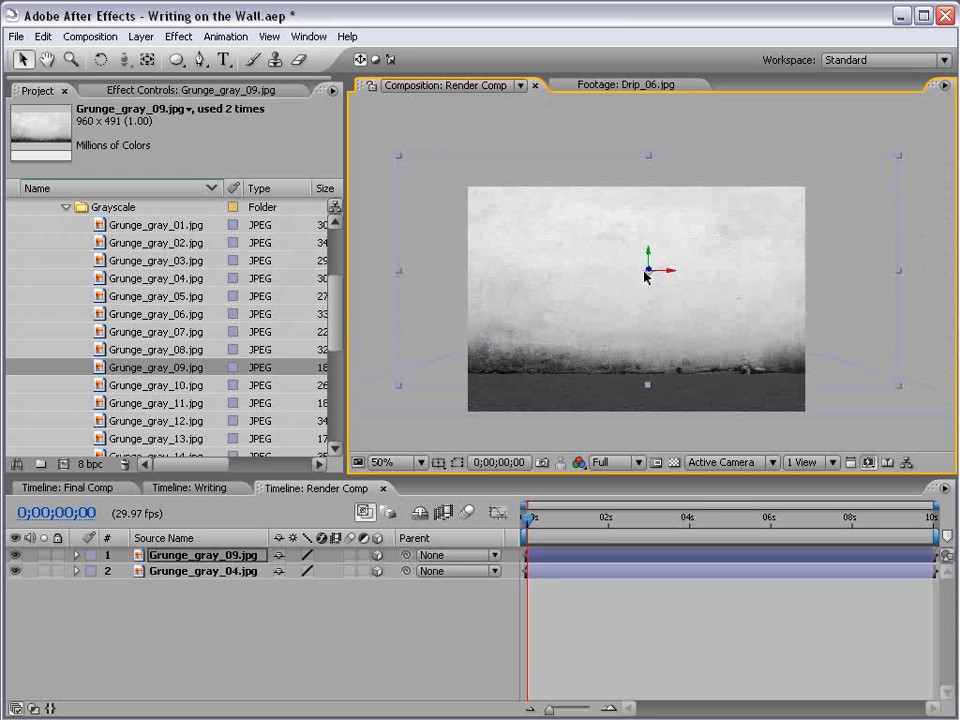
{"action": "left_click_drag", "start_coordinate": [650, 272], "coordinate": [617, 393]}
{"action": "left_click", "coordinate": [756, 677]}
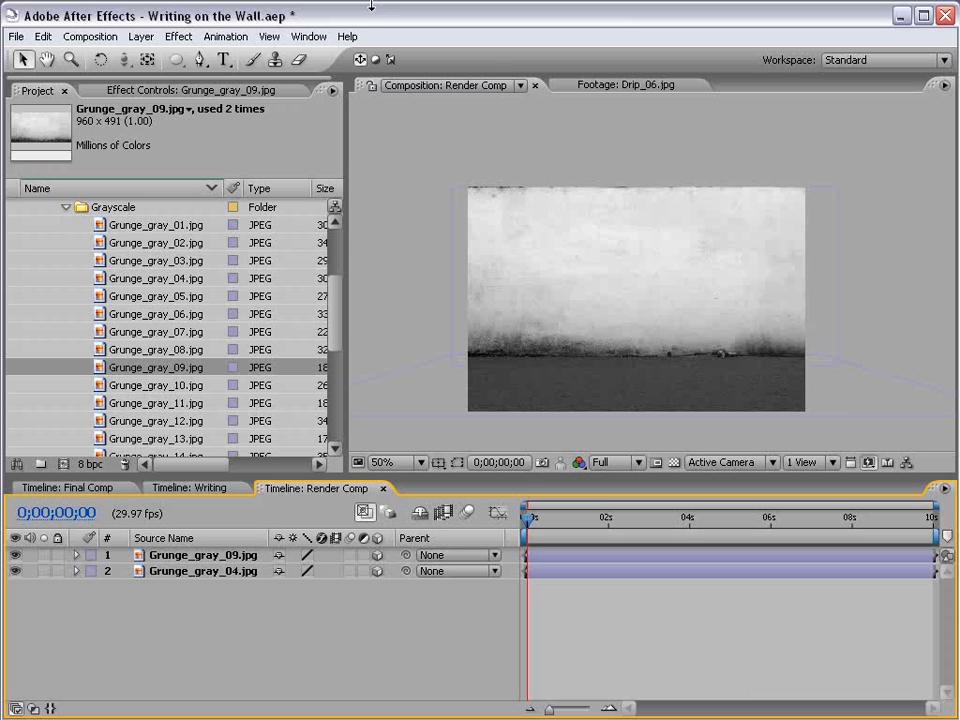
Add a camera to the Render Comp using the 35mm preset.
{"action": "left_click", "coordinate": [141, 36]}
{"action": "mouse_move", "coordinate": [262, 58]}
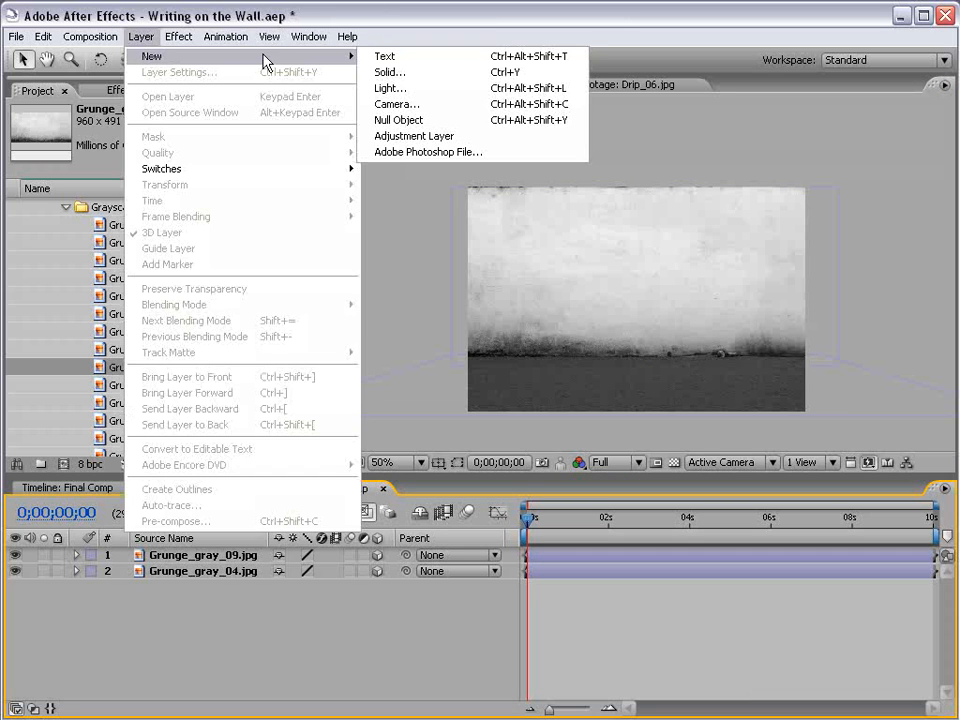
{"action": "left_click", "coordinate": [385, 104]}
{"action": "left_click", "coordinate": [508, 180]}
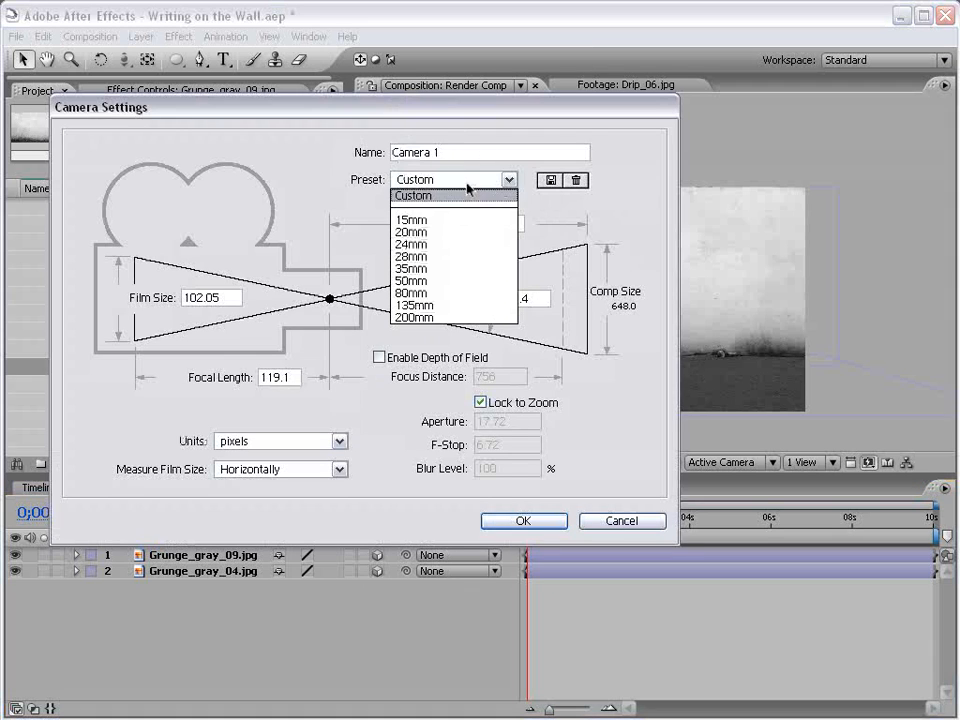
{"action": "left_click", "coordinate": [433, 270]}
{"action": "left_click", "coordinate": [550, 521]}
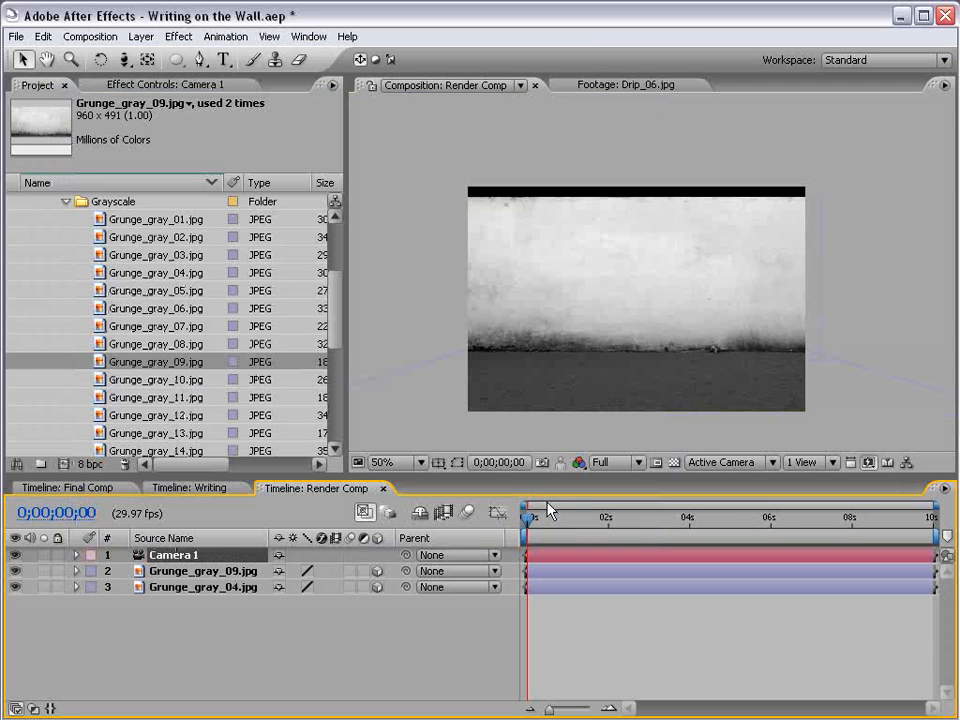
Orbit and reposition Camera 1 for a slightly angled view in which the wall fills the frame, and deselect it.
{"action": "left_click", "coordinate": [123, 60]}
{"action": "left_click_drag", "start_coordinate": [701, 349], "coordinate": [641, 316]}
{"action": "key", "text": "c"}
{"action": "key", "text": "c"}
{"action": "key", "text": "c"}
{"action": "key", "text": "c"}
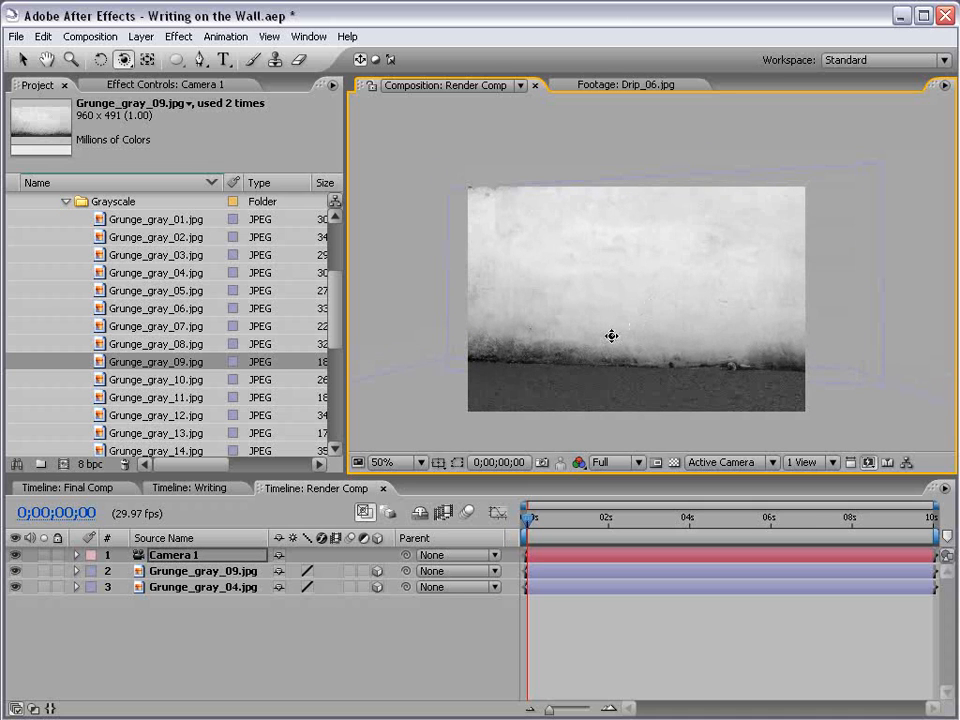
{"action": "left_click", "coordinate": [681, 600]}
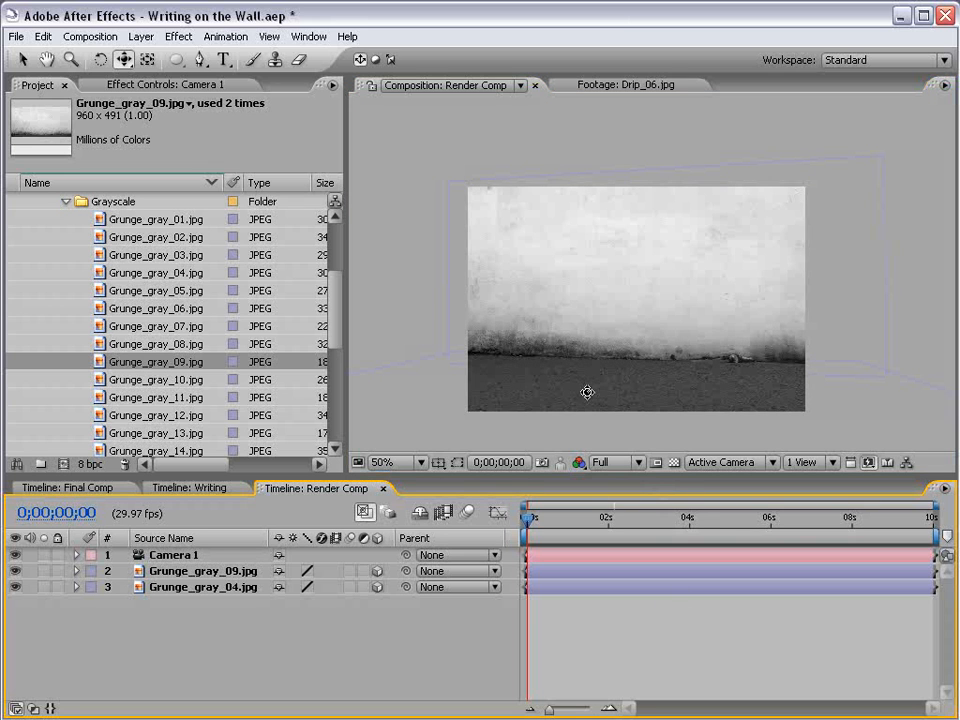
Add a point light with a pale warm cream color and an intensity of 125%.
{"action": "left_click", "coordinate": [141, 36]}
{"action": "mouse_move", "coordinate": [180, 58]}
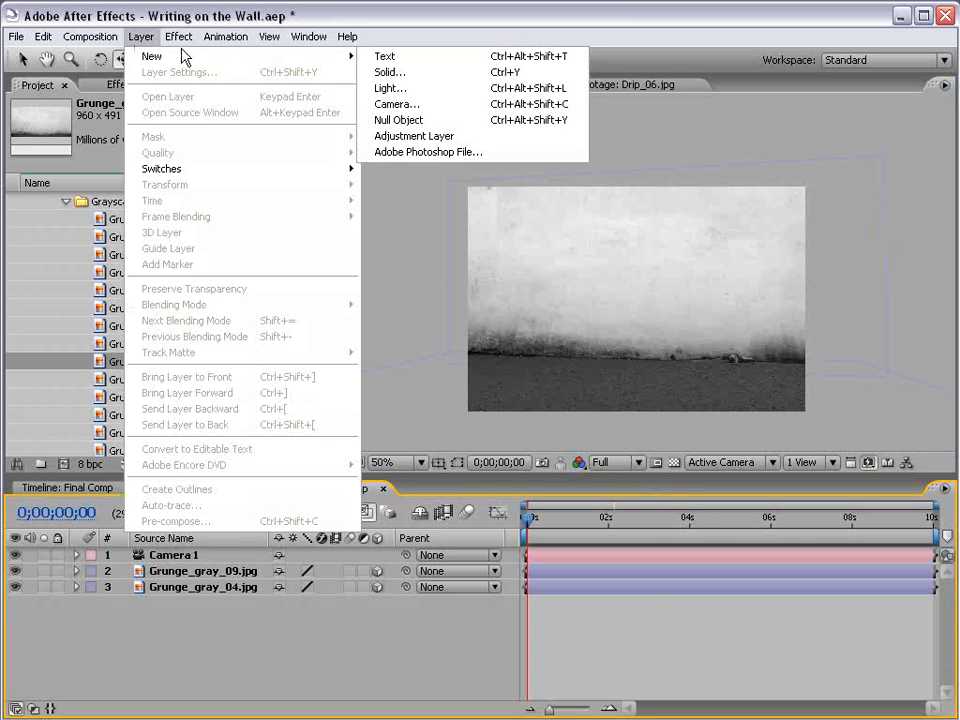
{"action": "left_click", "coordinate": [382, 88]}
{"action": "left_click", "coordinate": [524, 408]}
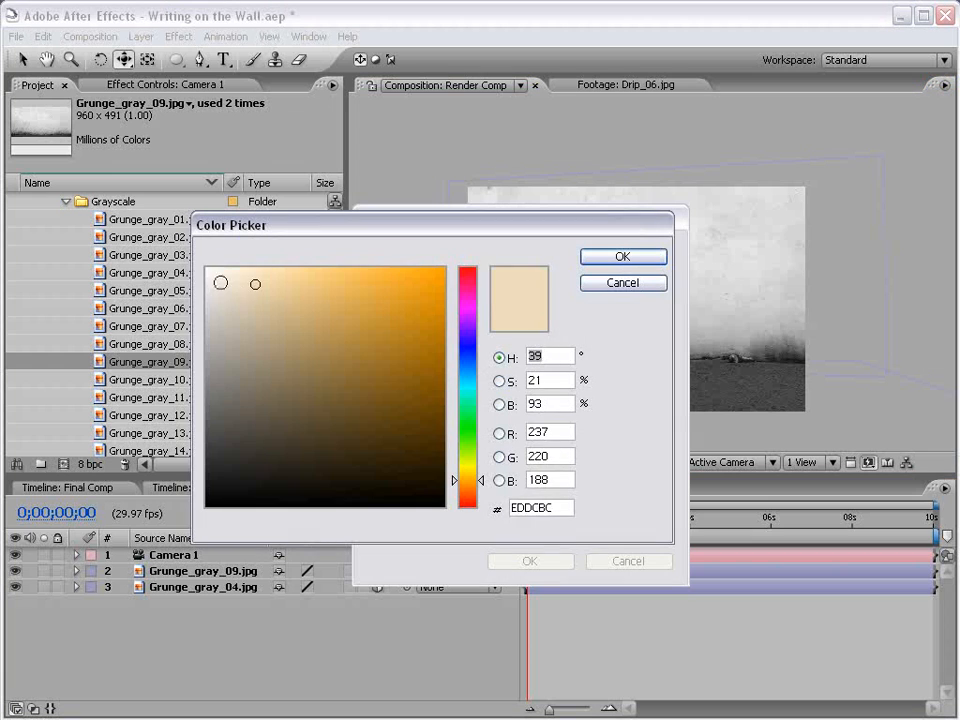
{"action": "left_click", "coordinate": [225, 262]}
{"action": "left_click", "coordinate": [229, 264]}
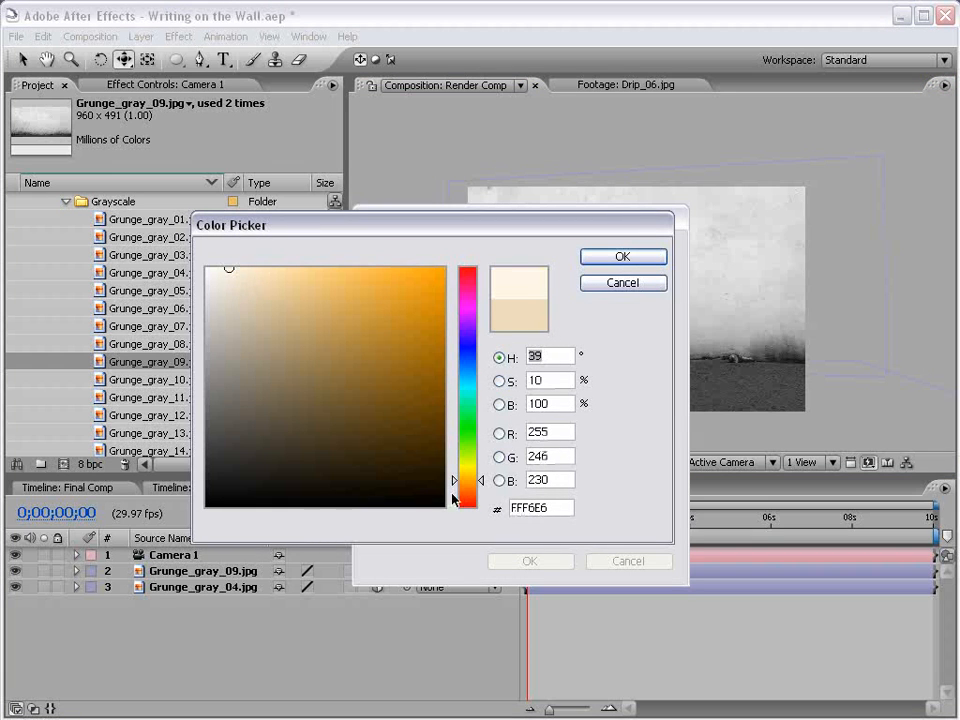
{"action": "left_click_drag", "start_coordinate": [452, 497], "coordinate": [469, 484]}
{"action": "left_click", "coordinate": [595, 257]}
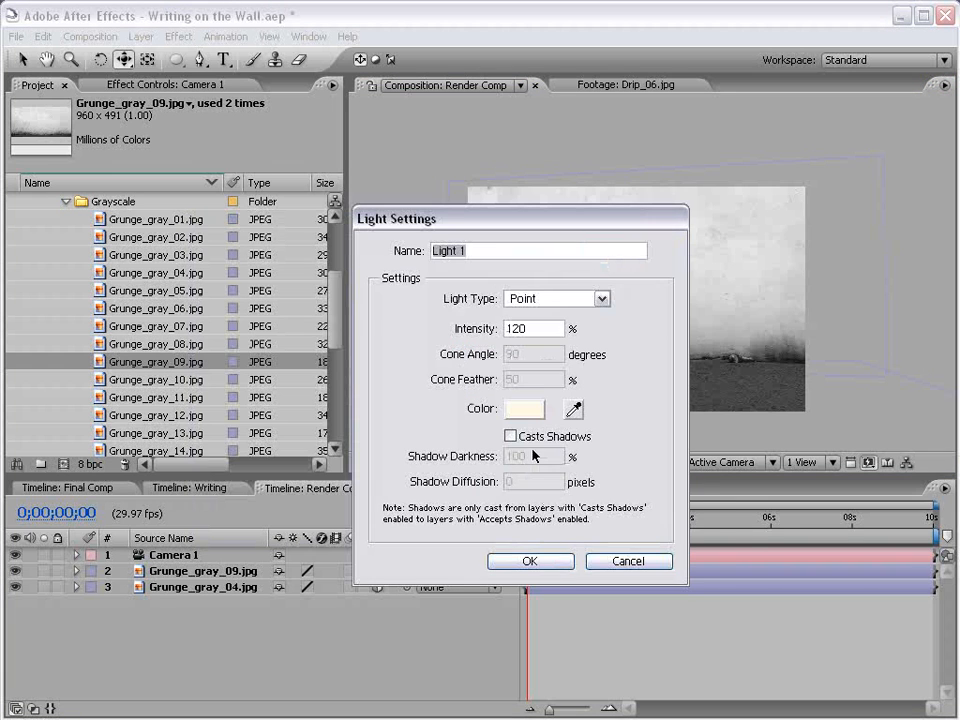
{"action": "double_click", "coordinate": [530, 334]}
{"action": "type", "text": "12"}
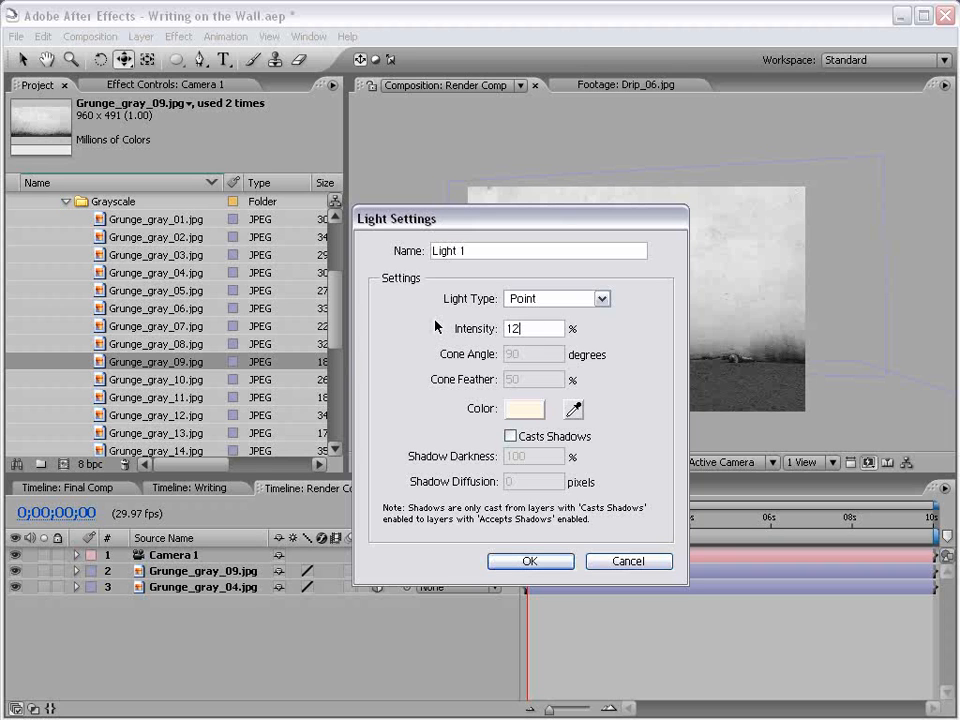
{"action": "left_click", "coordinate": [533, 565]}
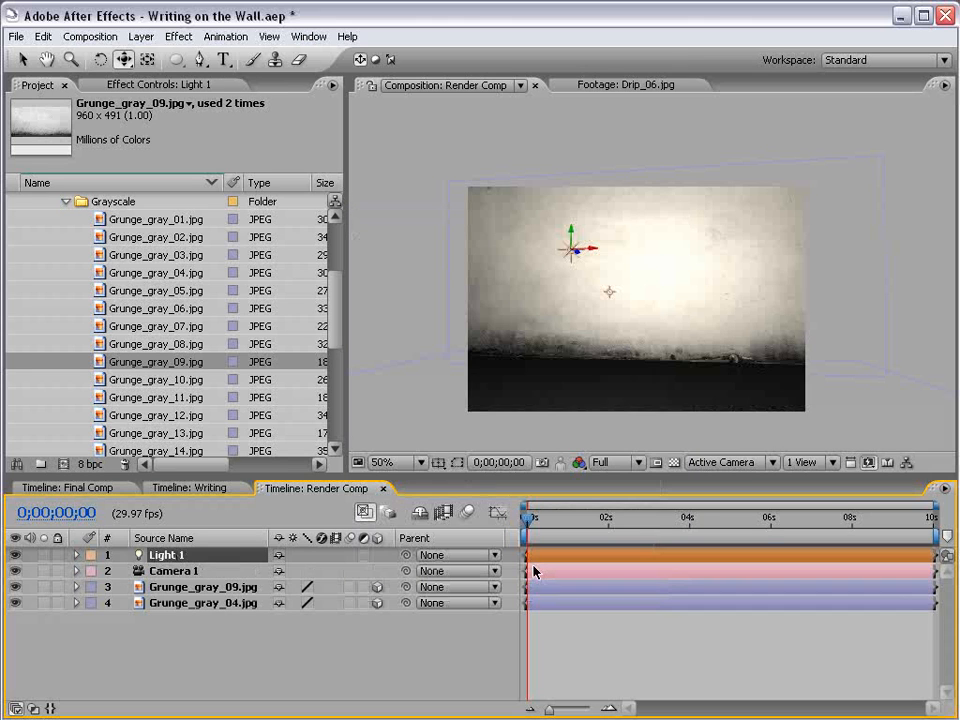
Pull Light 1 away from the wall and move it to the upper-left corner of the composition frame.
{"action": "key", "text": "v"}
{"action": "left_click", "coordinate": [576, 253]}
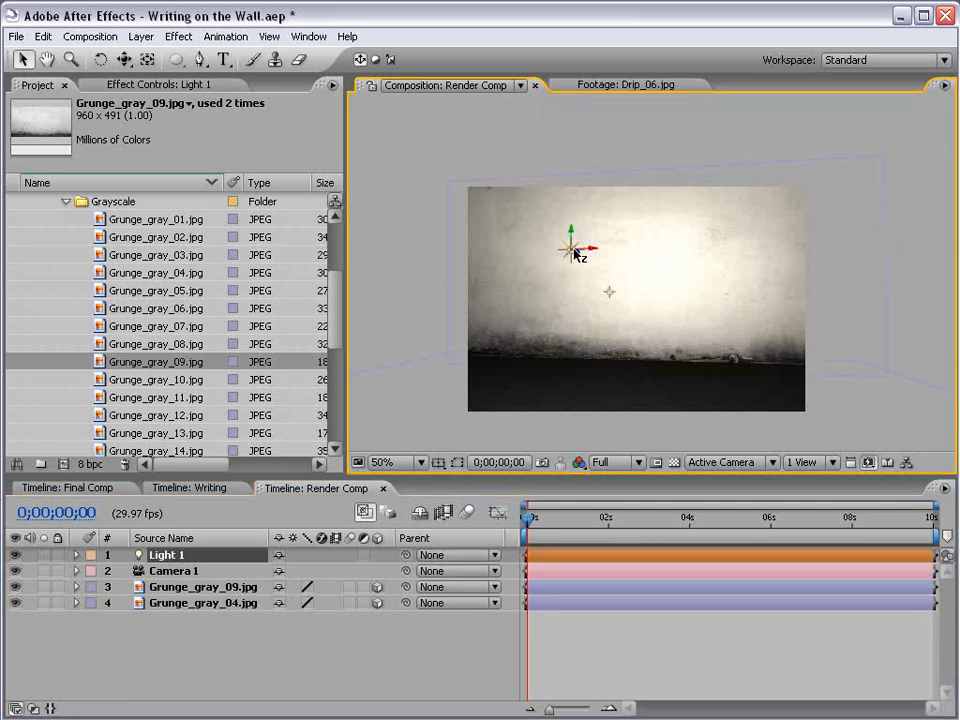
{"action": "left_click_drag", "start_coordinate": [581, 258], "coordinate": [472, 159]}
Apply Curves to the Grunge_gray_04.jpg floor and raise the midtones to brighten it while restraining the shadows.
{"action": "left_click", "coordinate": [215, 604]}
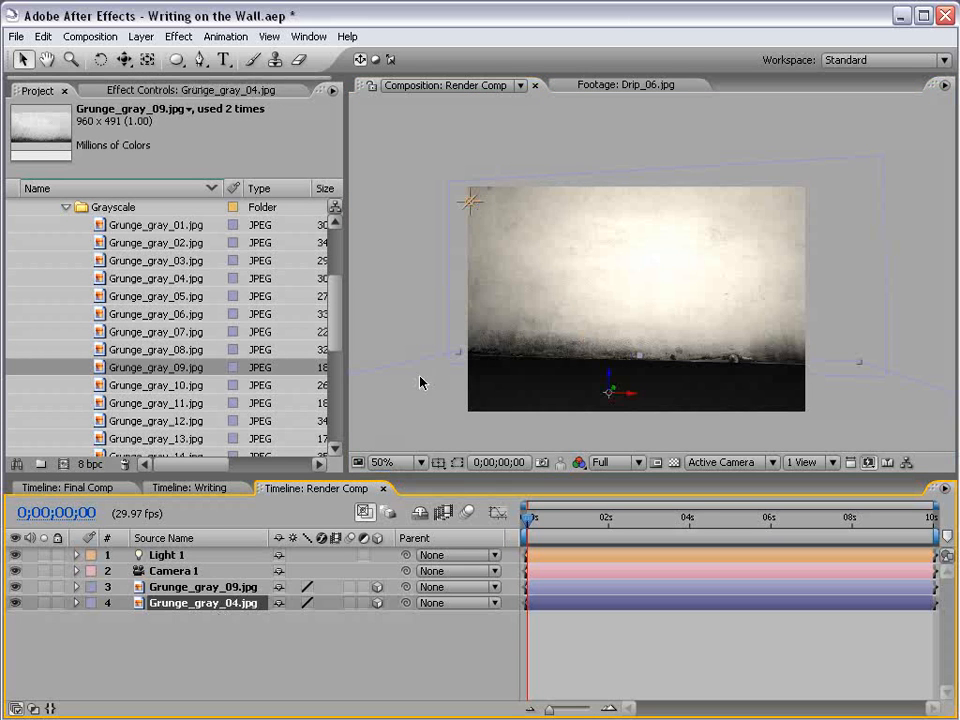
{"action": "key", "text": "period"}
{"action": "left_click_drag", "start_coordinate": [636, 409], "coordinate": [707, 339]}
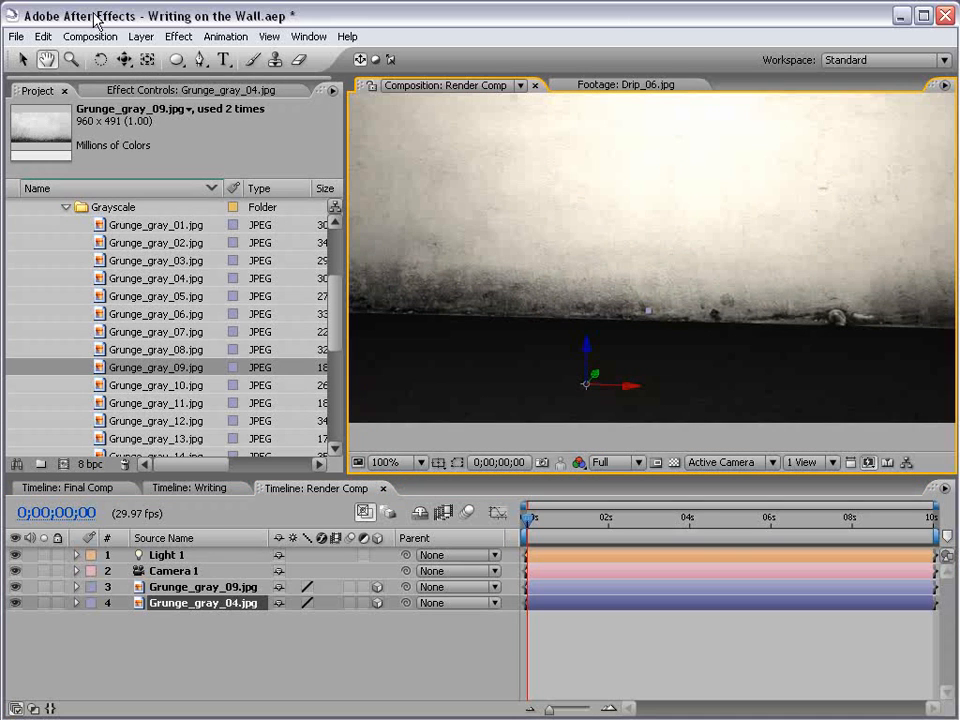
{"action": "left_click", "coordinate": [179, 36]}
{"action": "mouse_move", "coordinate": [240, 224]}
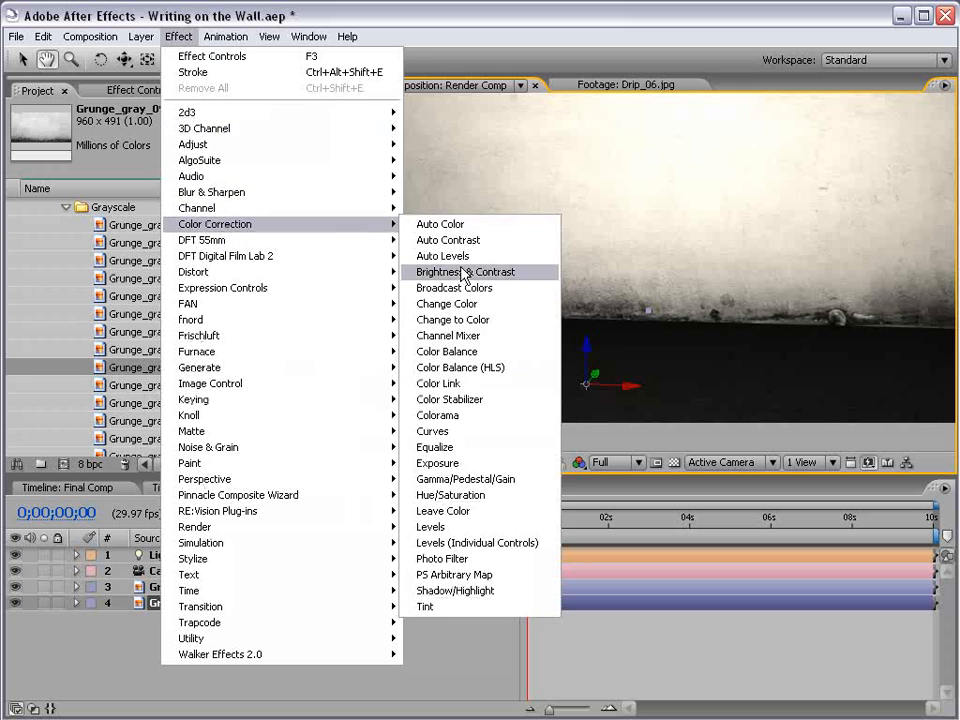
{"action": "left_click", "coordinate": [424, 431]}
{"action": "left_click_drag", "start_coordinate": [121, 279], "coordinate": [107, 240]}
{"action": "left_click_drag", "start_coordinate": [72, 305], "coordinate": [78, 309]}
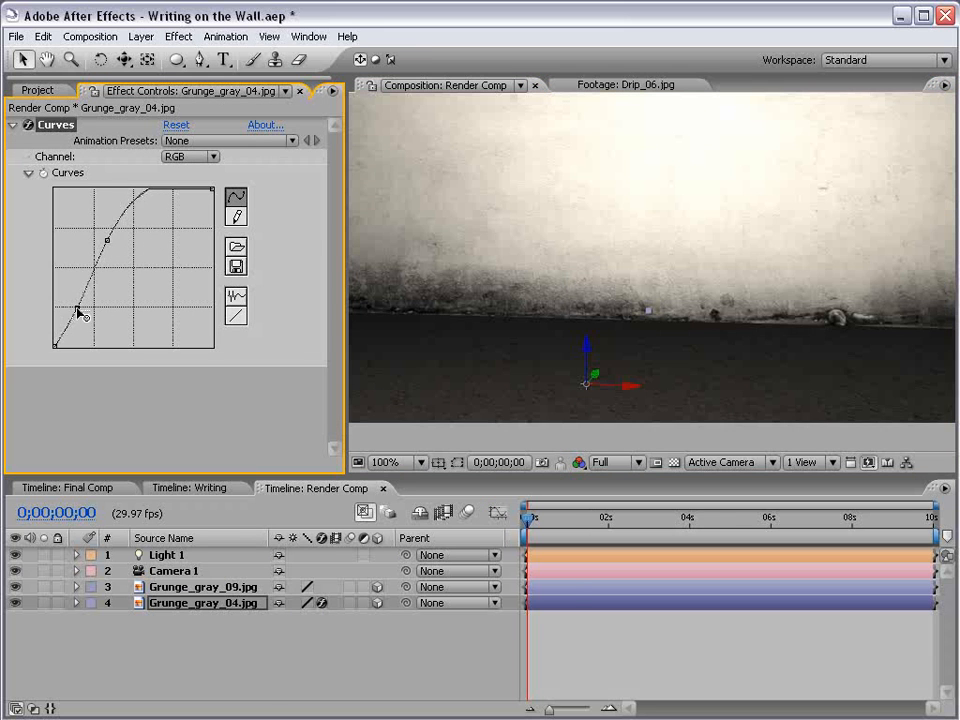
{"action": "left_click", "coordinate": [779, 624]}
{"action": "scroll", "coordinate": [656, 330], "scroll_direction": "down", "scroll_amount": 1}
{"action": "key", "text": "space"}
{"action": "left_click_drag", "start_coordinate": [654, 240], "coordinate": [647, 288]}
Add the Writing comp to the Render Comp as the top layer, go to 0;00;01;15, and make the layer 3D.
{"action": "left_click", "coordinate": [37, 90]}
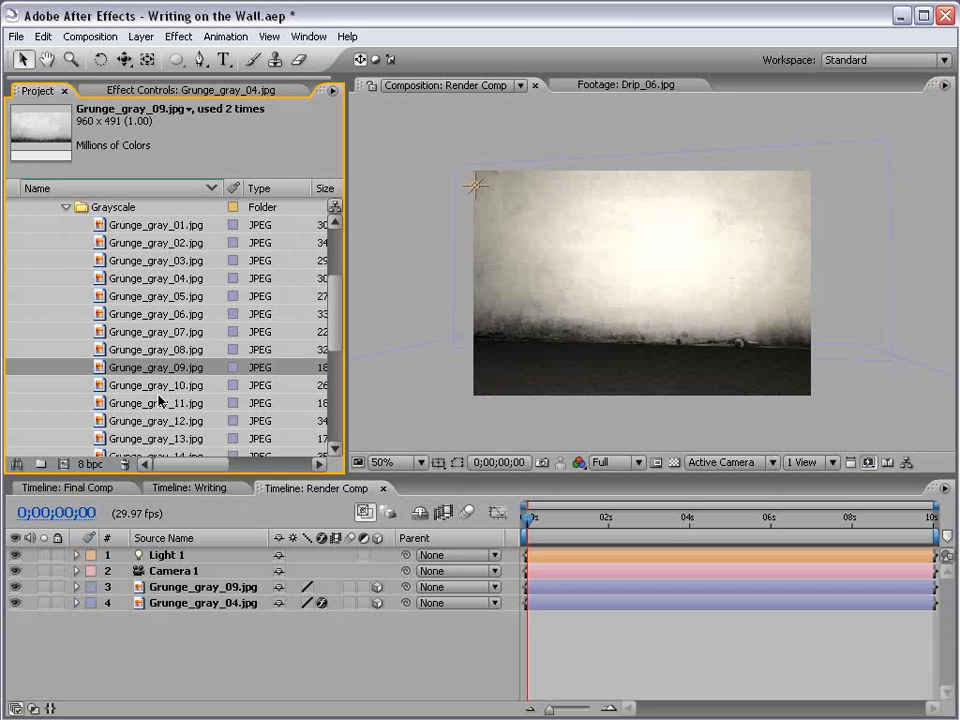
{"action": "scroll", "coordinate": [255, 212], "scroll_direction": "up", "scroll_amount": 3}
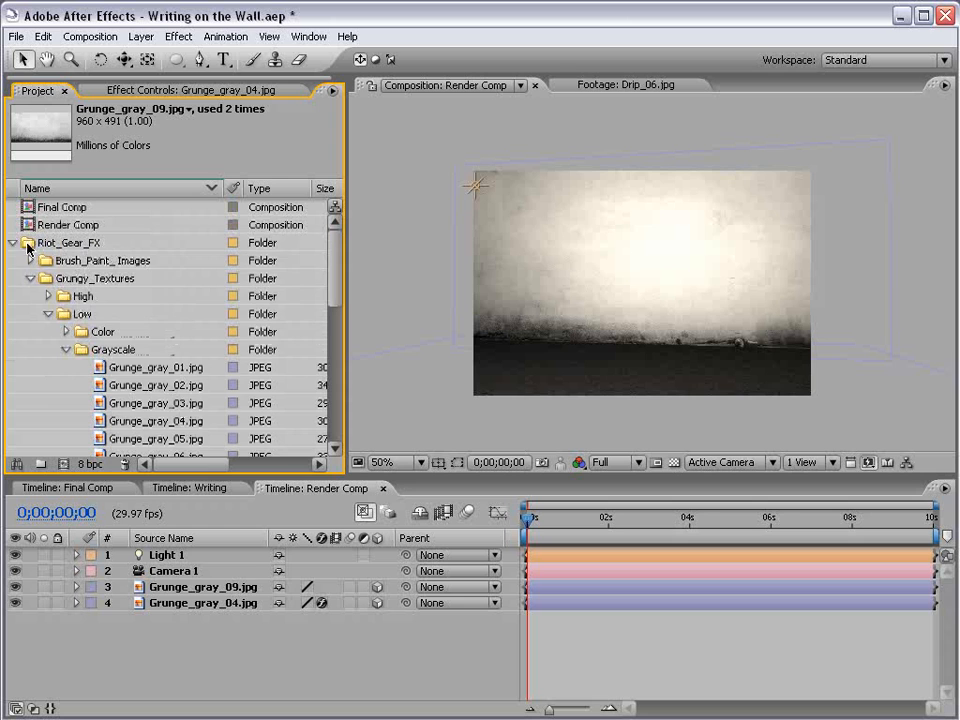
{"action": "left_click", "coordinate": [13, 242]}
{"action": "left_click", "coordinate": [30, 280]}
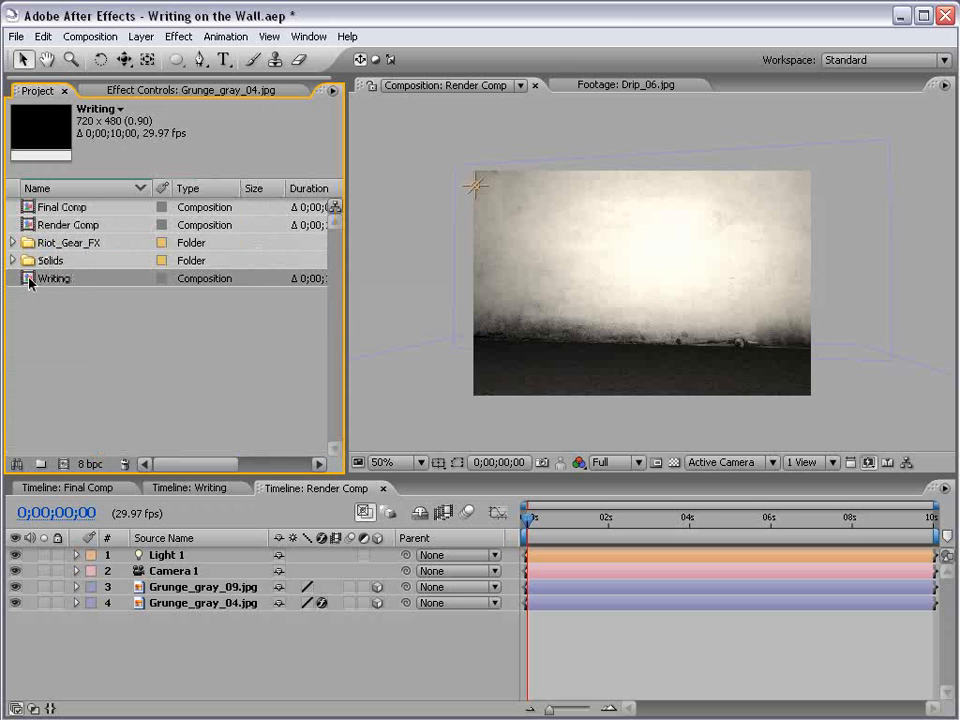
{"action": "left_click_drag", "start_coordinate": [30, 287], "coordinate": [641, 268]}
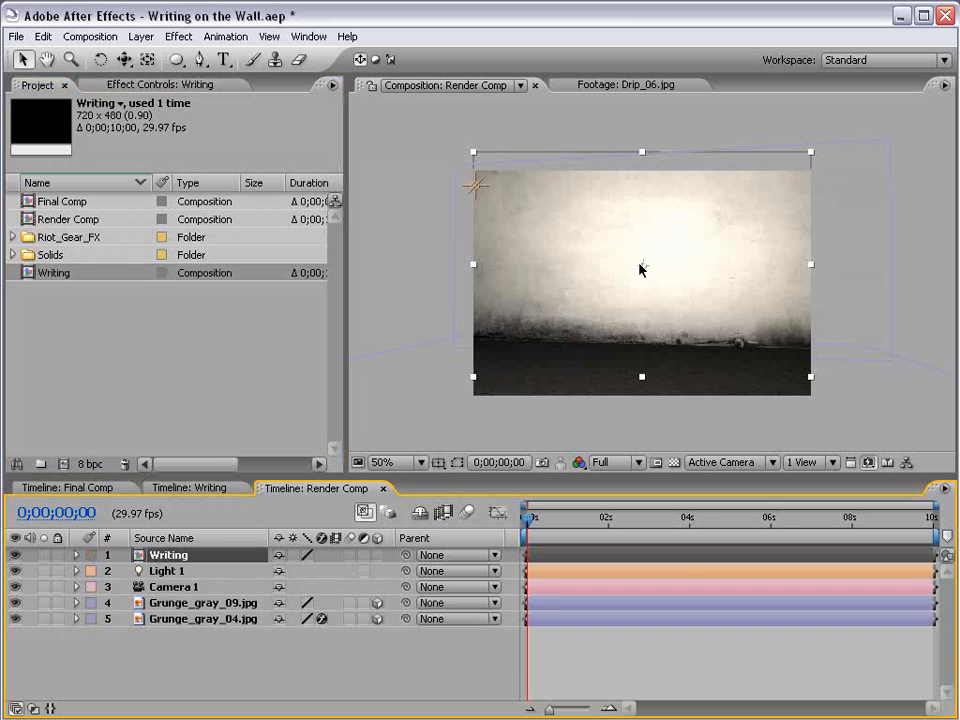
{"action": "key", "text": "space"}
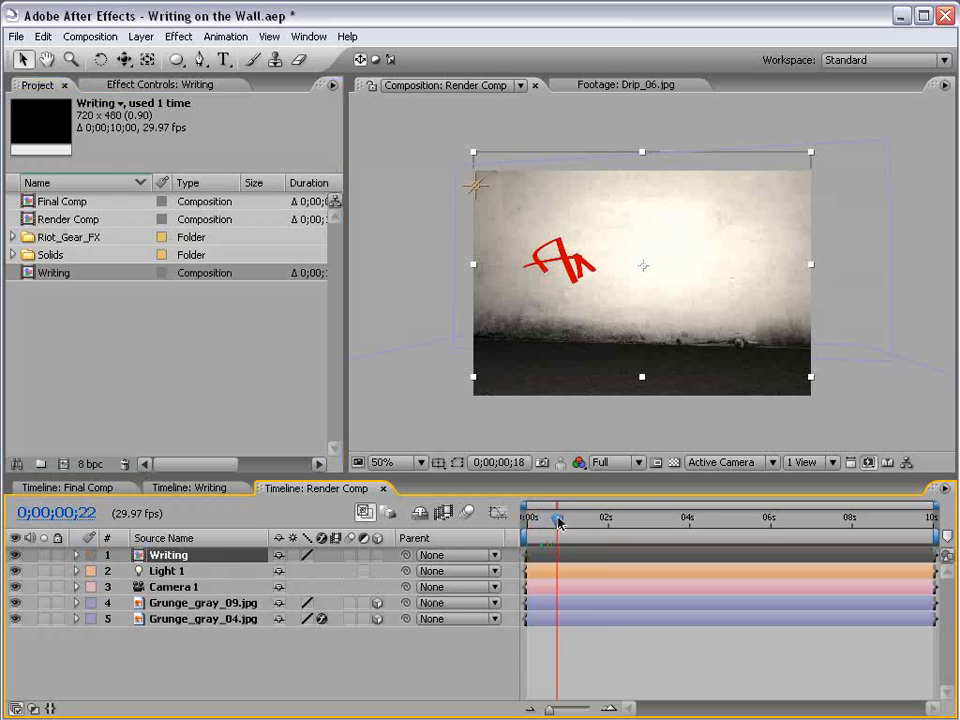
{"action": "left_click", "coordinate": [377, 556]}
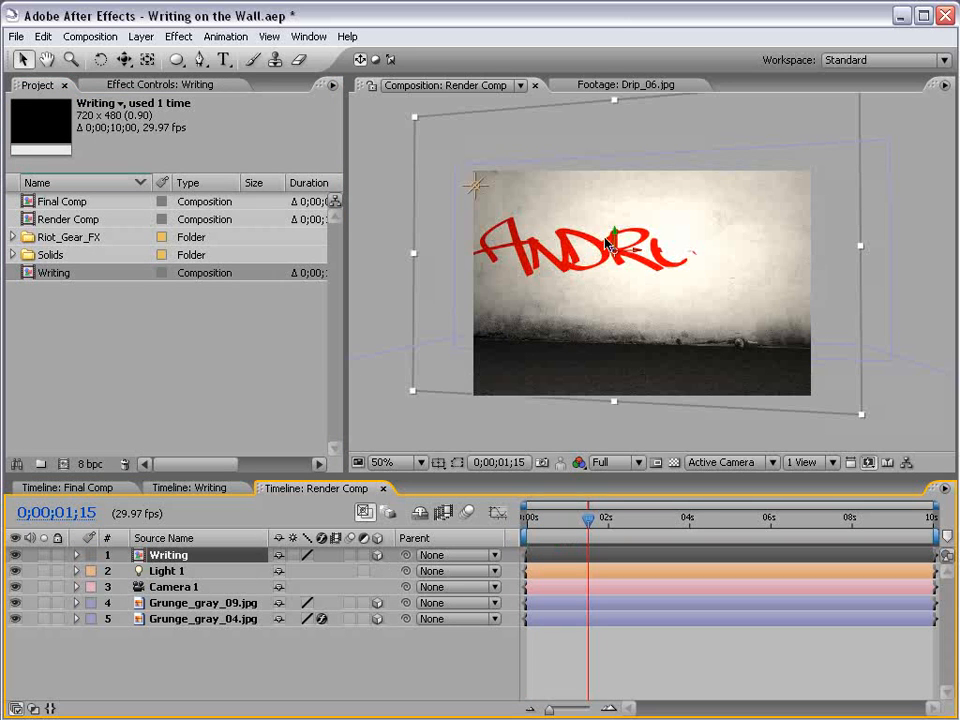
Reveal the Grunge_gray_09.jpg wall layer's Position property and copy it.
{"action": "left_click", "coordinate": [184, 604]}
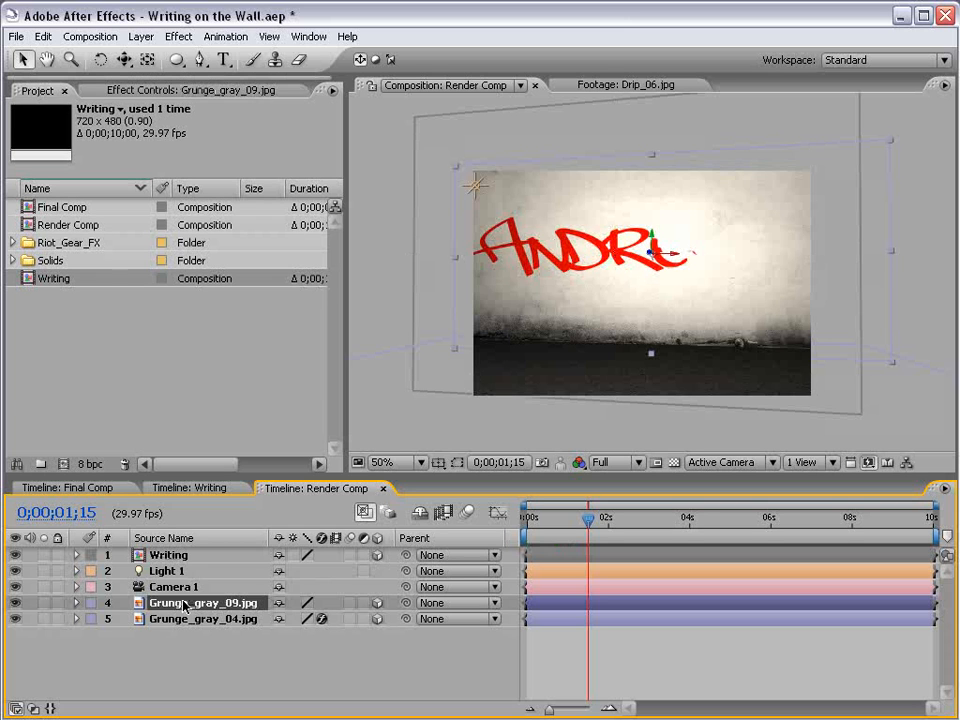
{"action": "key", "text": "p"}
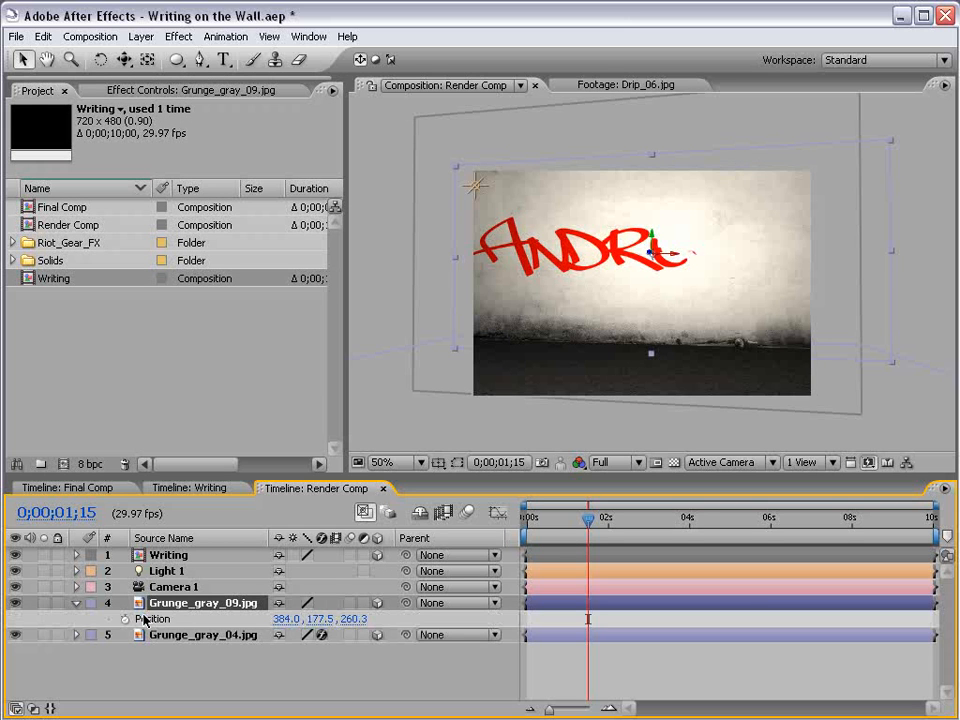
{"action": "left_click", "coordinate": [157, 620]}
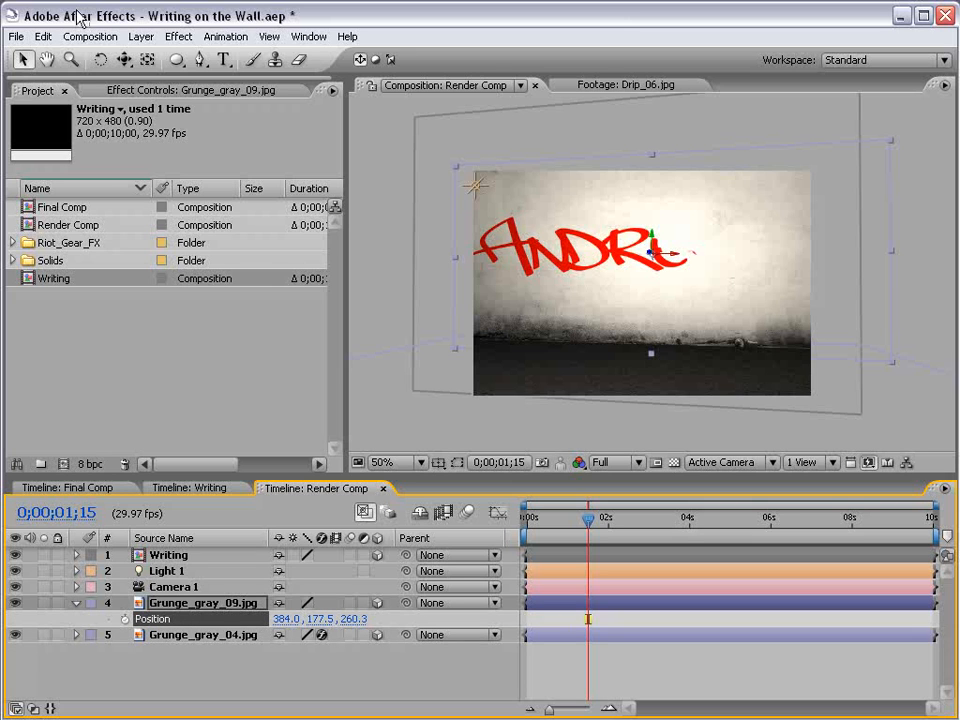
{"action": "left_click", "coordinate": [43, 36]}
{"action": "left_click", "coordinate": [50, 127]}
Paste the wall's position onto the Writing layer's Position property, and collapse the wall layer's properties.
{"action": "left_click", "coordinate": [170, 556]}
{"action": "key", "text": "p"}
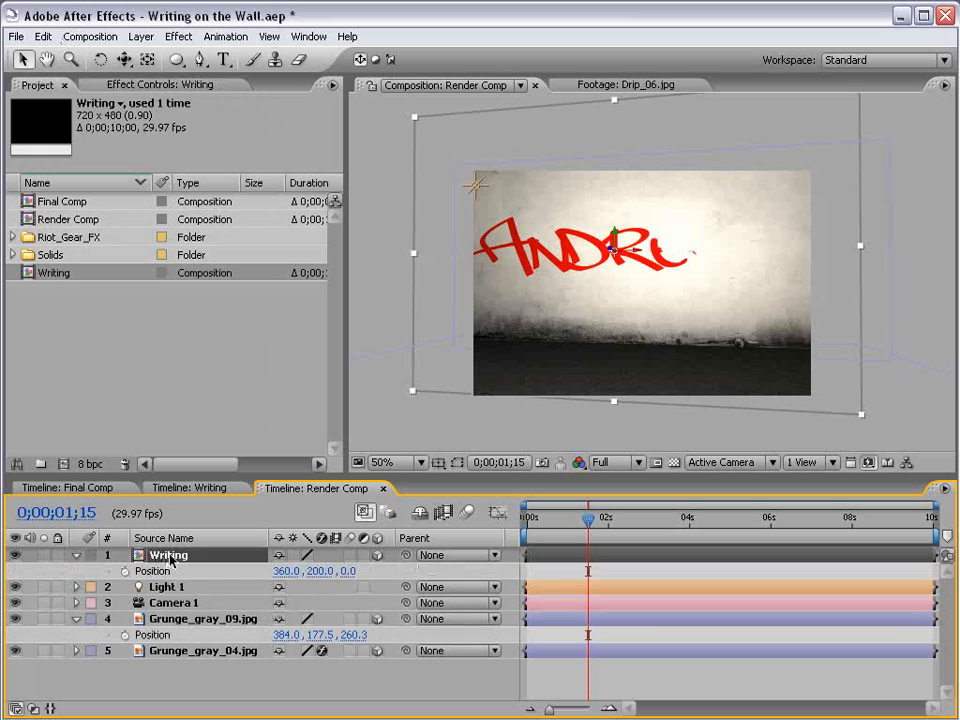
{"action": "left_click", "coordinate": [160, 572]}
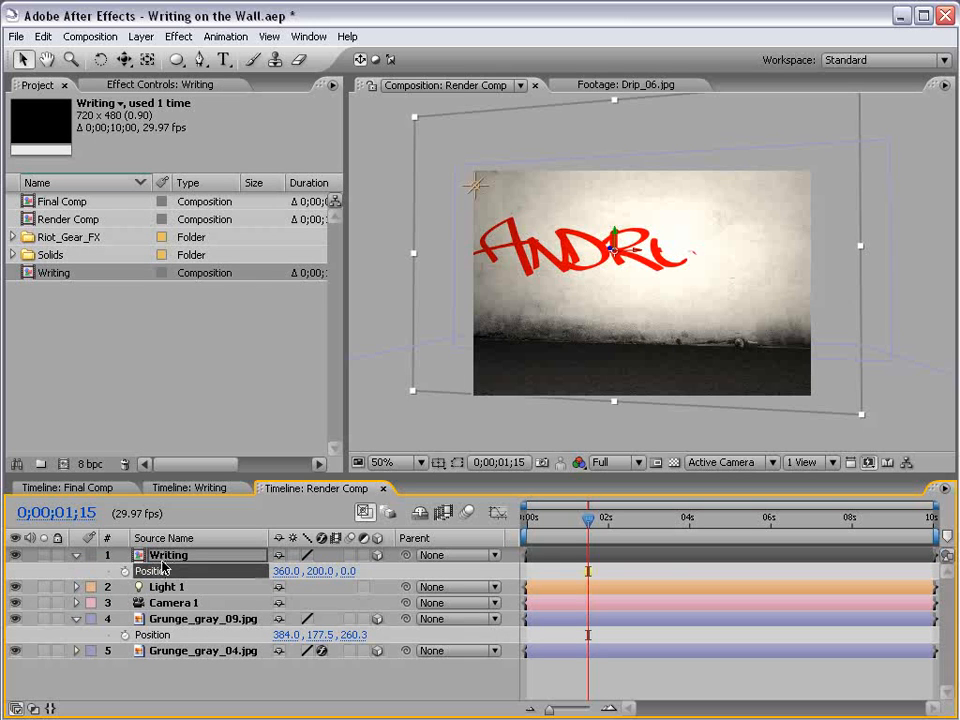
{"action": "key", "text": "ctrl+v"}
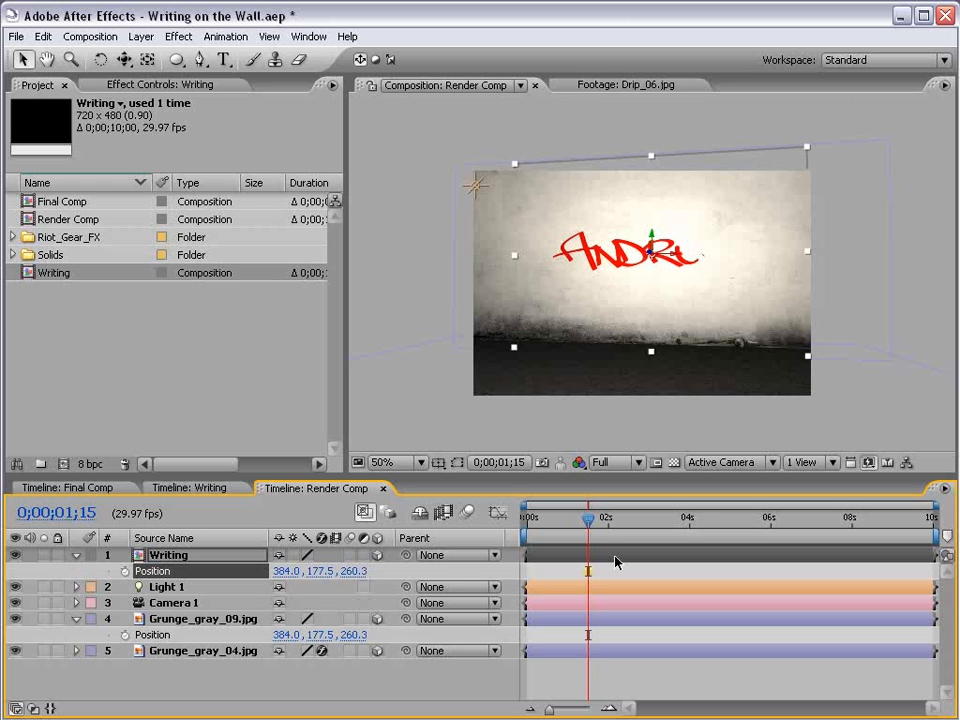
{"action": "left_click", "coordinate": [571, 573]}
{"action": "left_click", "coordinate": [77, 620]}
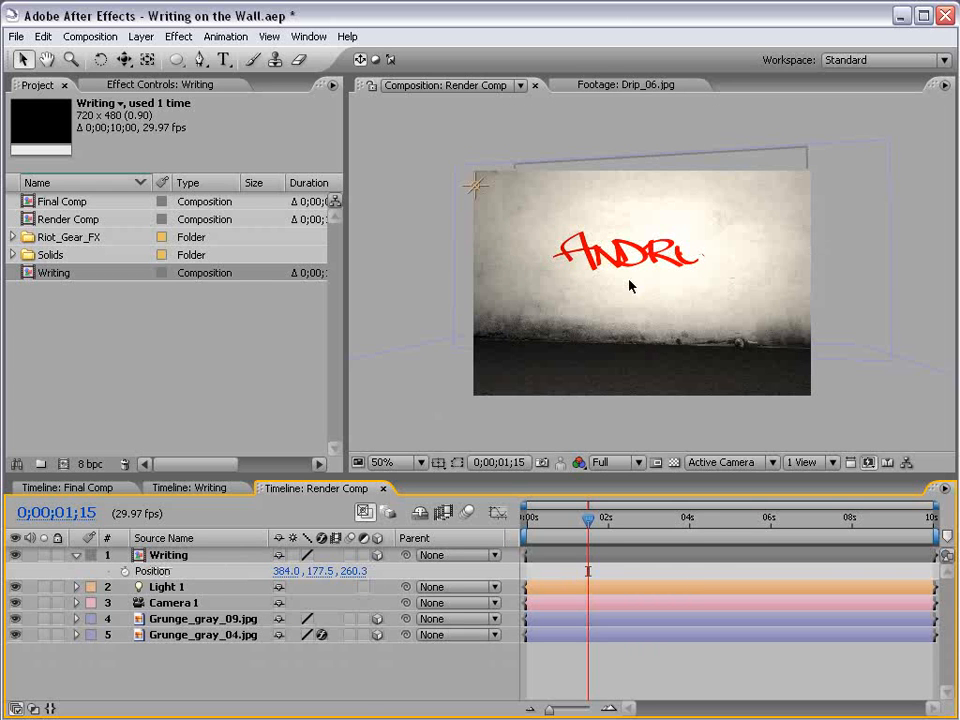
Show the blending modes and set the Writing layer to Classic Color Burn so it blends into the wall.
{"action": "key", "text": "space"}
{"action": "scroll", "coordinate": [619, 276], "scroll_direction": "up", "scroll_amount": 1}
{"action": "scroll", "coordinate": [619, 274], "scroll_direction": "down", "scroll_amount": 1}
{"action": "left_click_drag", "start_coordinate": [610, 238], "coordinate": [615, 264]}
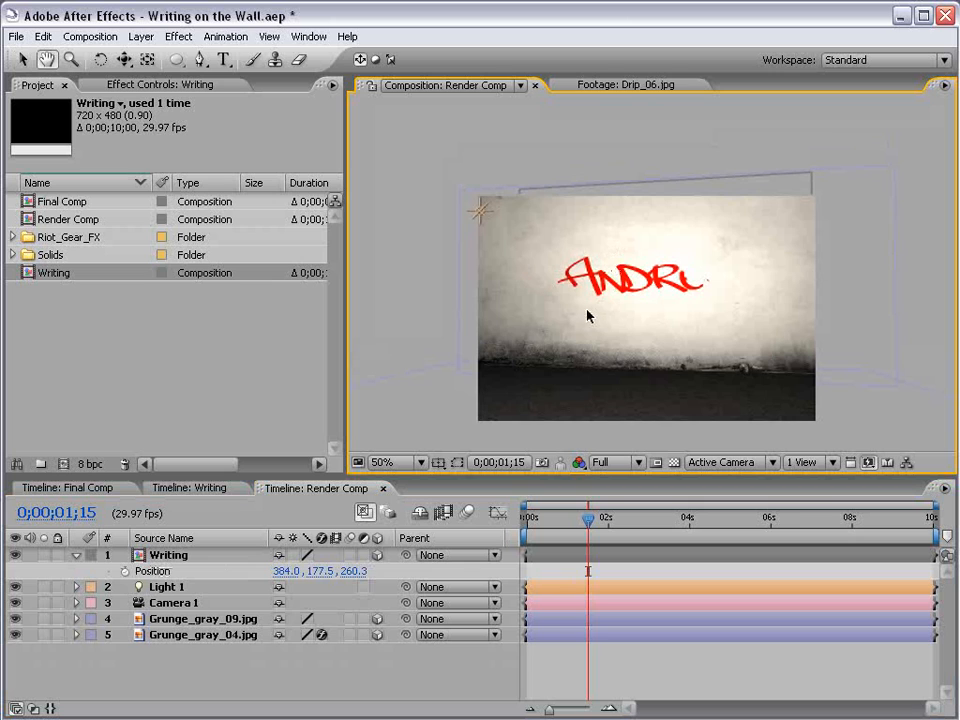
{"action": "left_click_drag", "start_coordinate": [638, 338], "coordinate": [634, 304]}
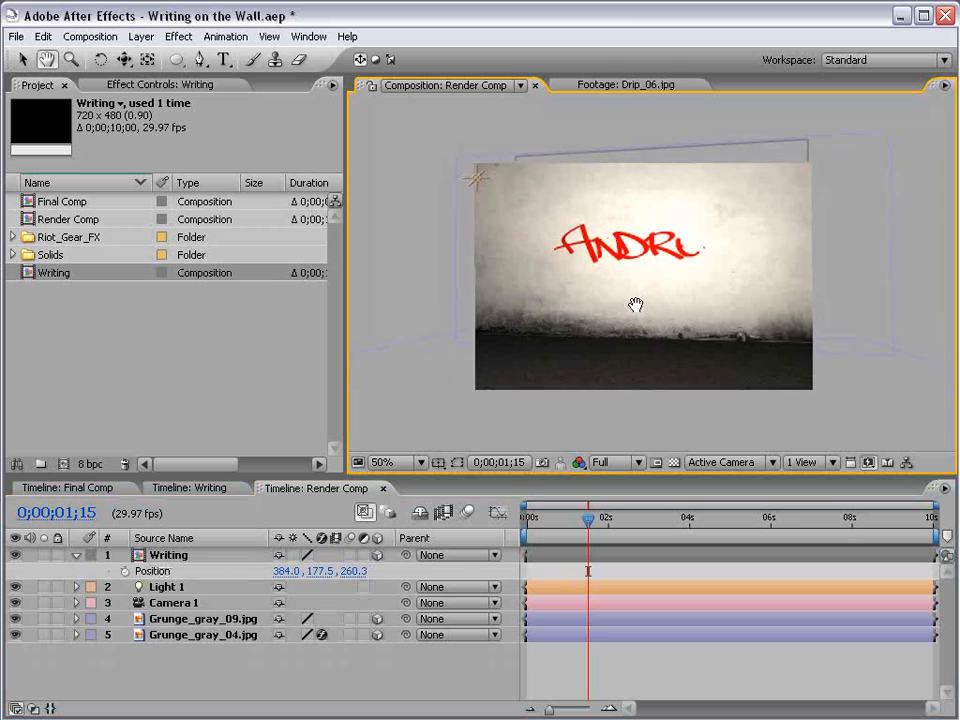
{"action": "key", "text": "F4"}
{"action": "left_click", "coordinate": [304, 556]}
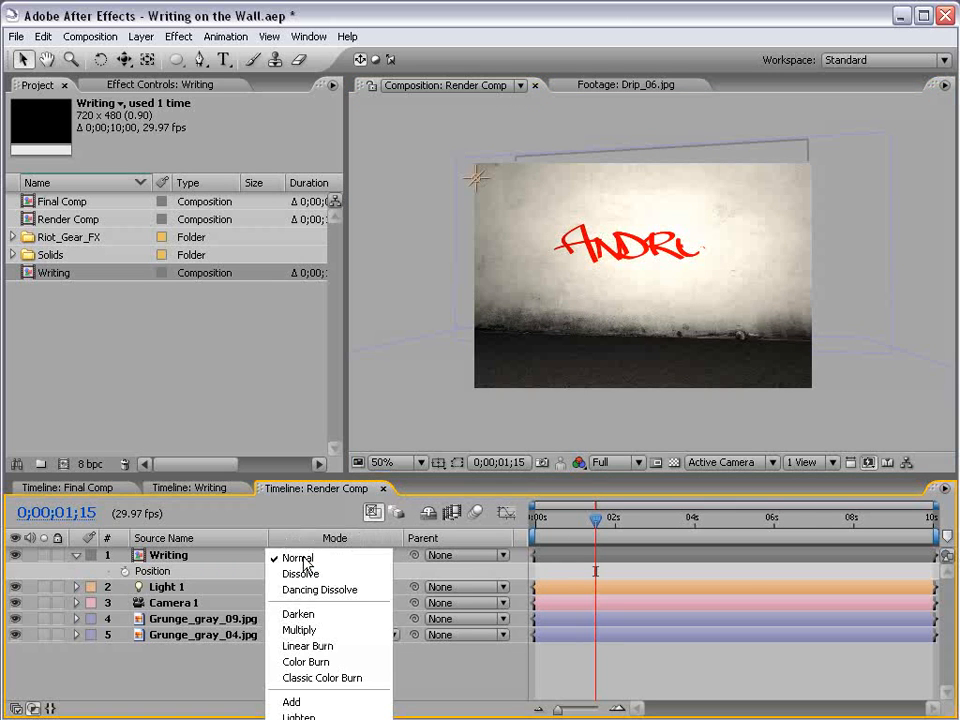
{"action": "left_click", "coordinate": [352, 681]}
{"action": "scroll", "coordinate": [621, 272], "scroll_direction": "down", "scroll_amount": 1}
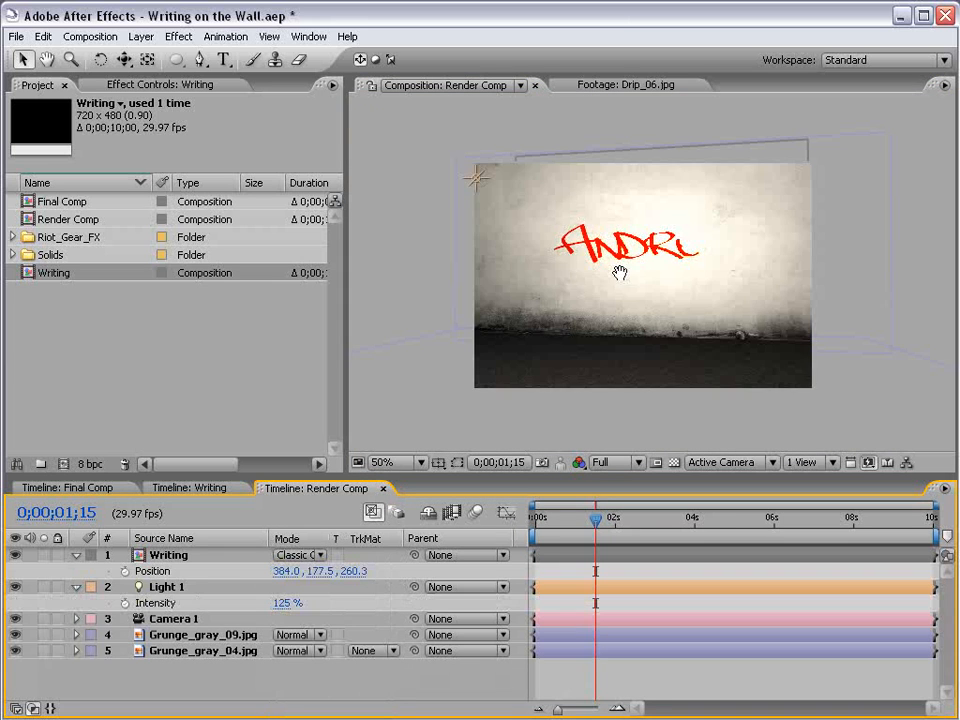
Lower Light 1's intensity to 98% to reduce the glare on the wall.
{"action": "left_click_drag", "start_coordinate": [670, 234], "coordinate": [652, 255]}
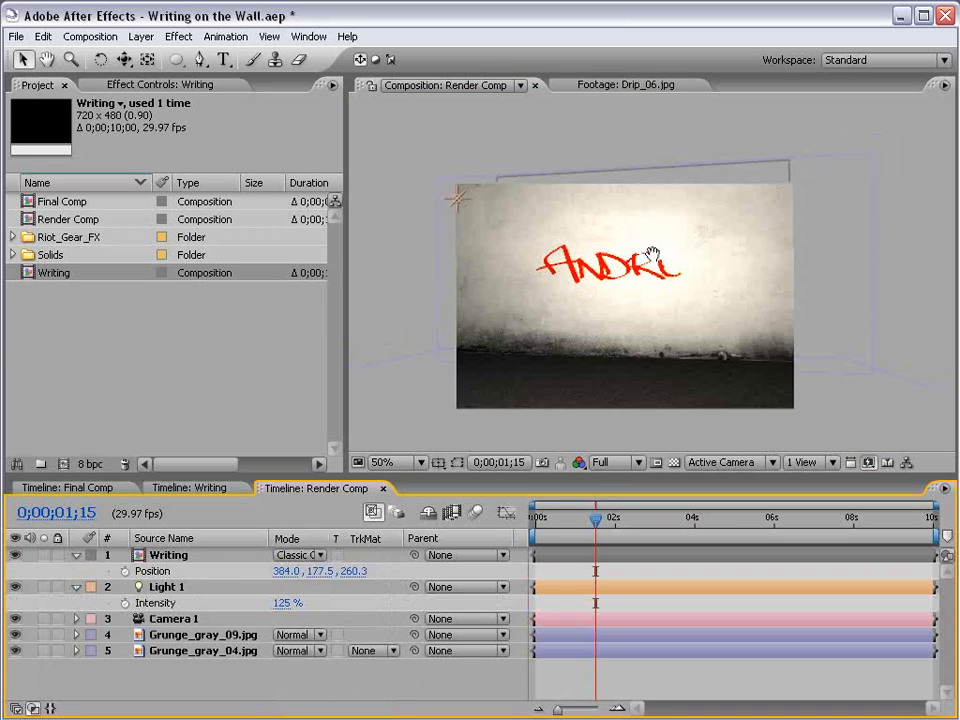
{"action": "left_click", "coordinate": [135, 587]}
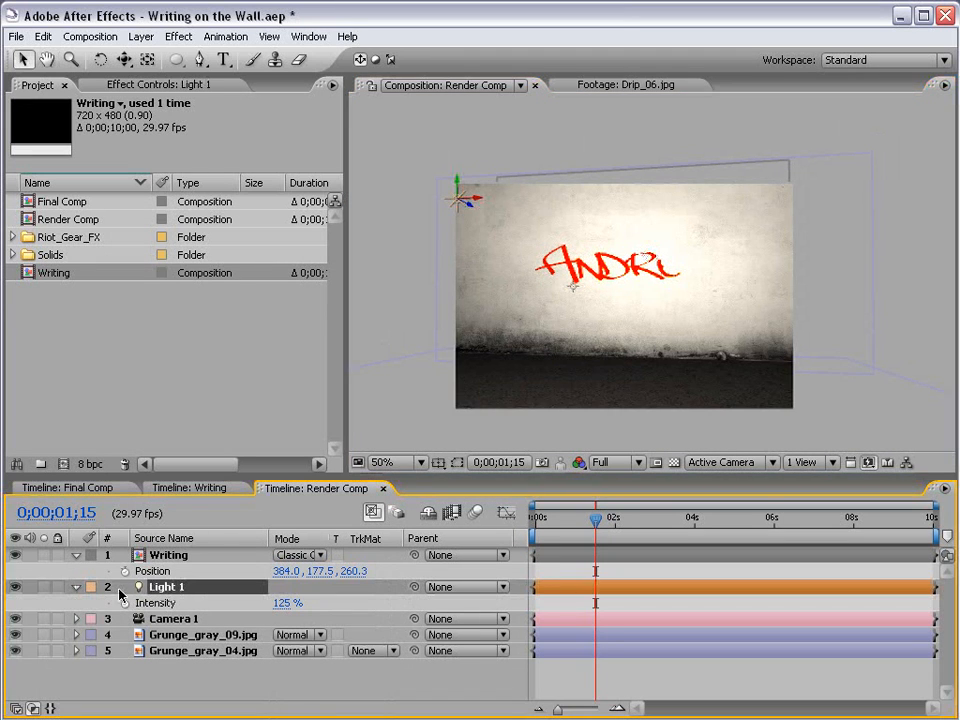
{"action": "left_click_drag", "start_coordinate": [279, 604], "coordinate": [299, 609]}
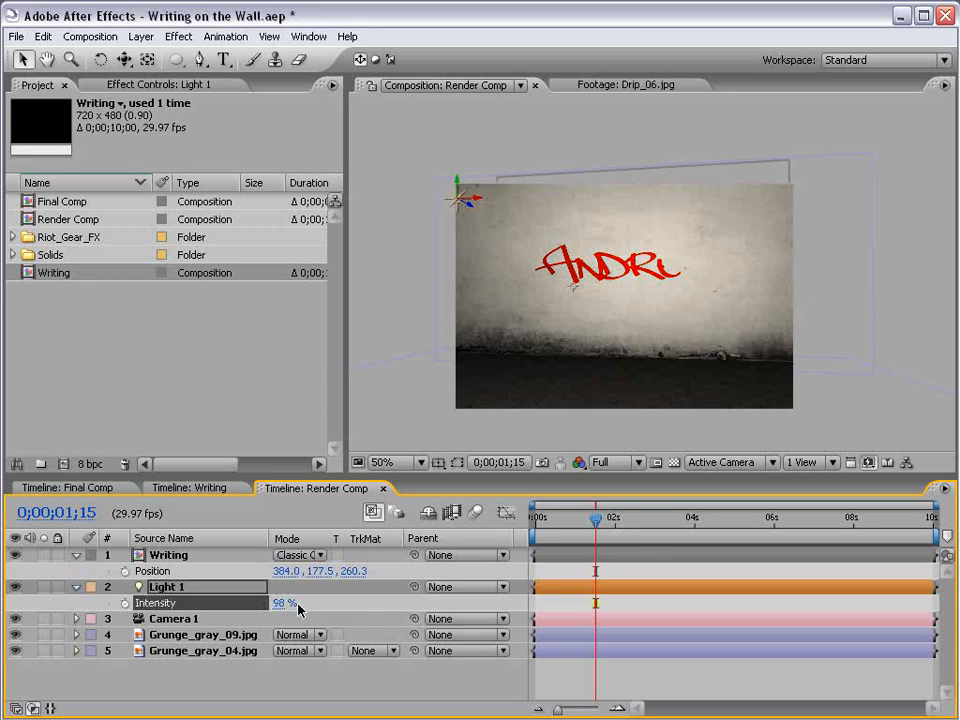
{"action": "left_click", "coordinate": [613, 687]}
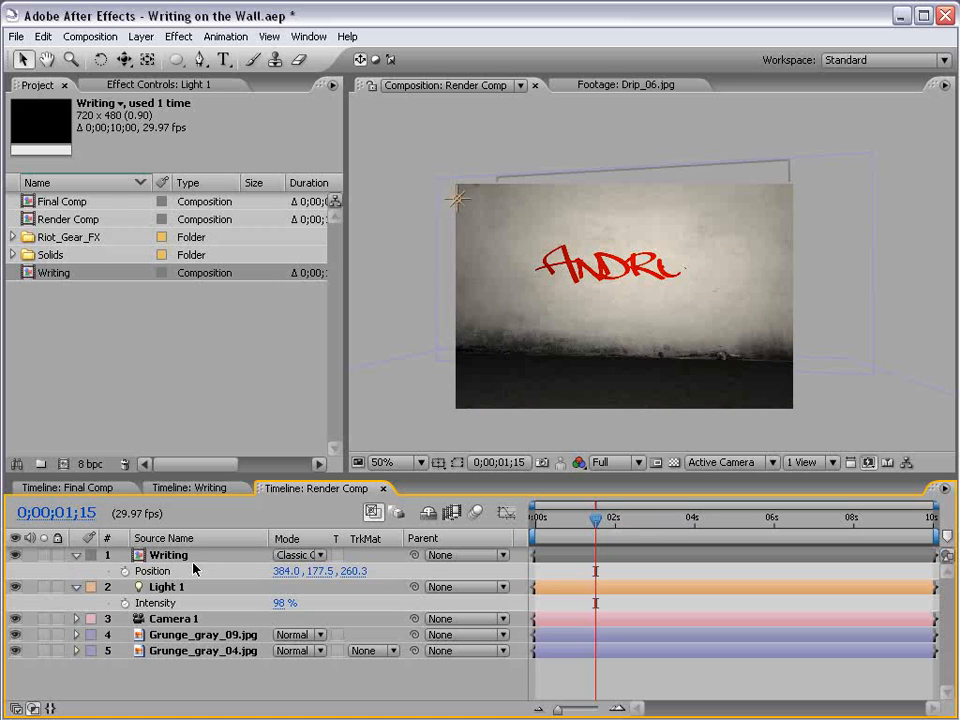
Rename the Grunge_gray_09.jpg layer as Wall and the Grunge_gray_04.jpg layer as Floor.
{"action": "left_click", "coordinate": [205, 635]}
{"action": "key", "text": "Return"}
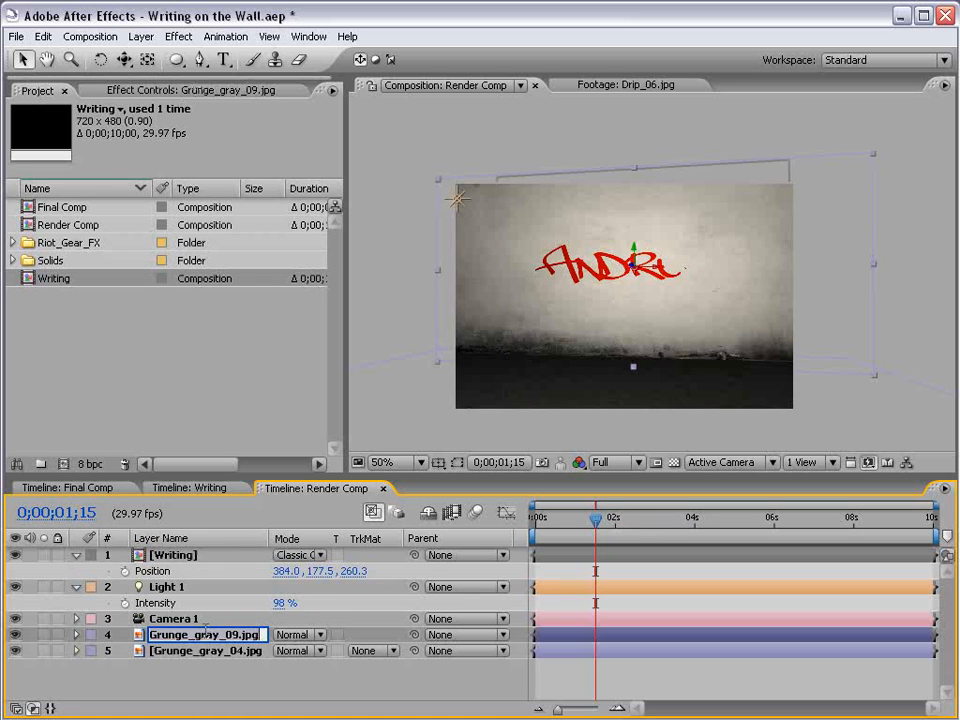
{"action": "type", "text": "Wall"}
{"action": "key", "text": "Return"}
{"action": "left_click", "coordinate": [207, 651]}
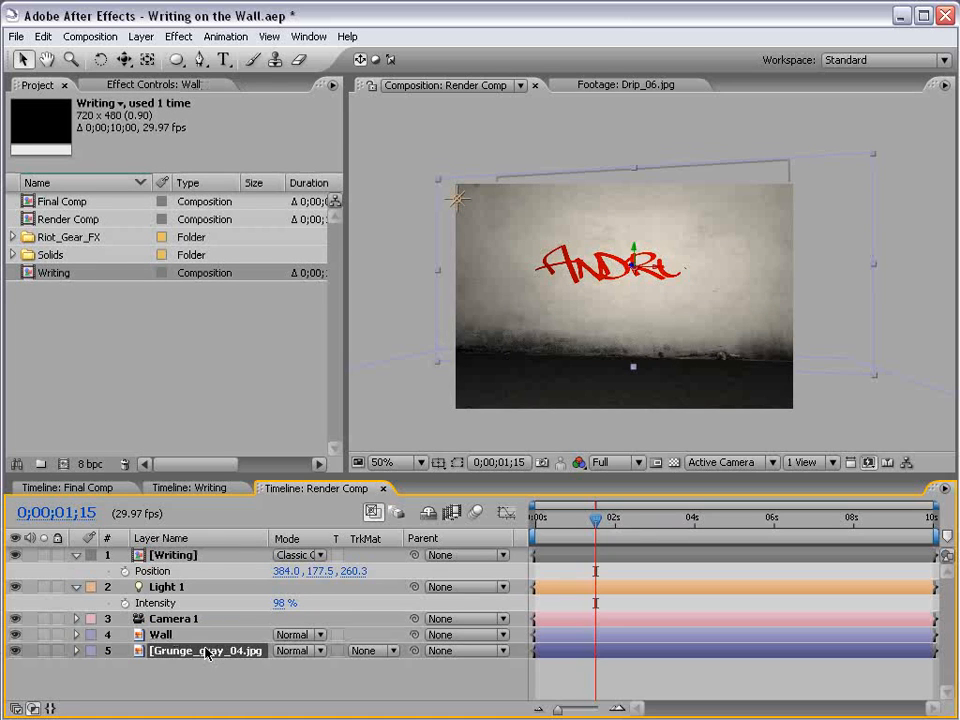
{"action": "key", "text": "Return"}
{"action": "type", "text": "Floor"}
{"action": "key", "text": "Return"}
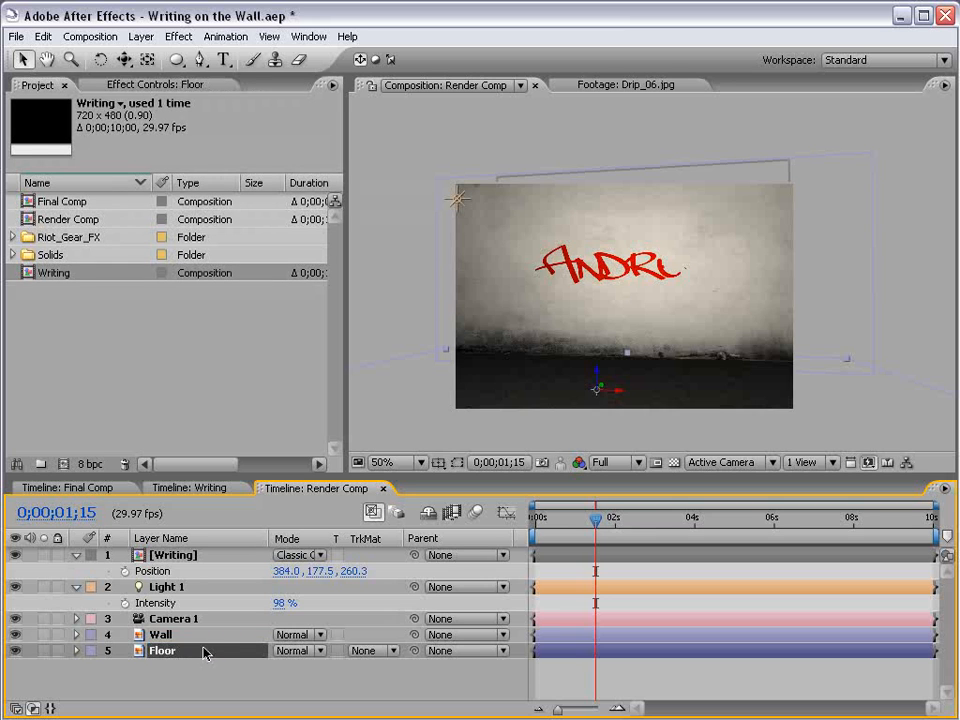
Apply the Curves effect to the Wall layer and bend the RGB curve downward in the shadows to deepen its contrast.
{"action": "left_click", "coordinate": [183, 640]}
{"action": "left_click", "coordinate": [179, 36]}
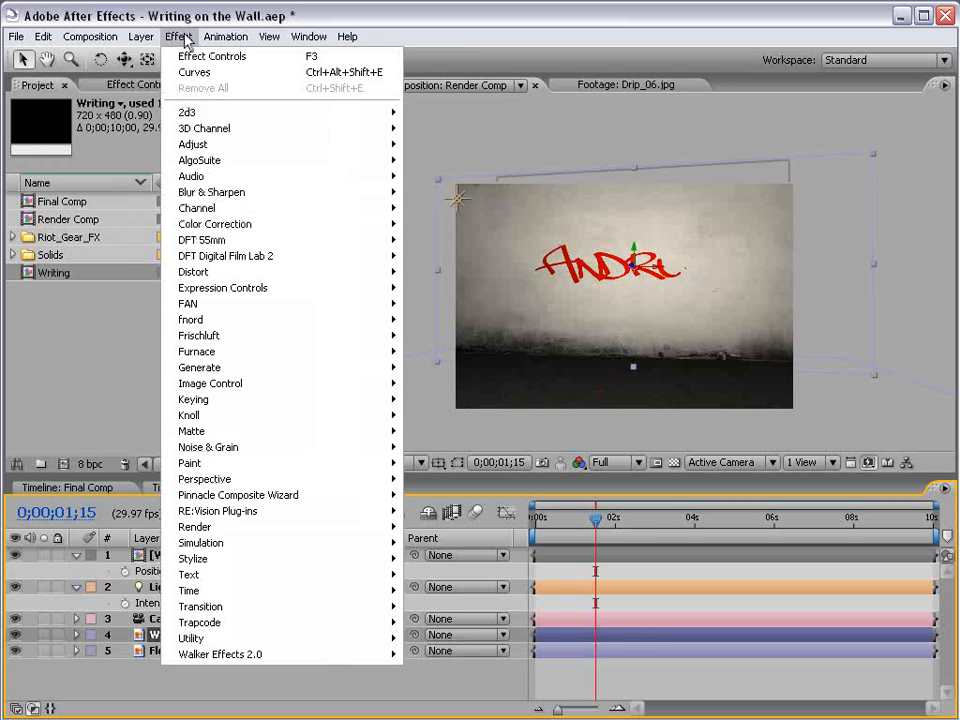
{"action": "mouse_move", "coordinate": [270, 224]}
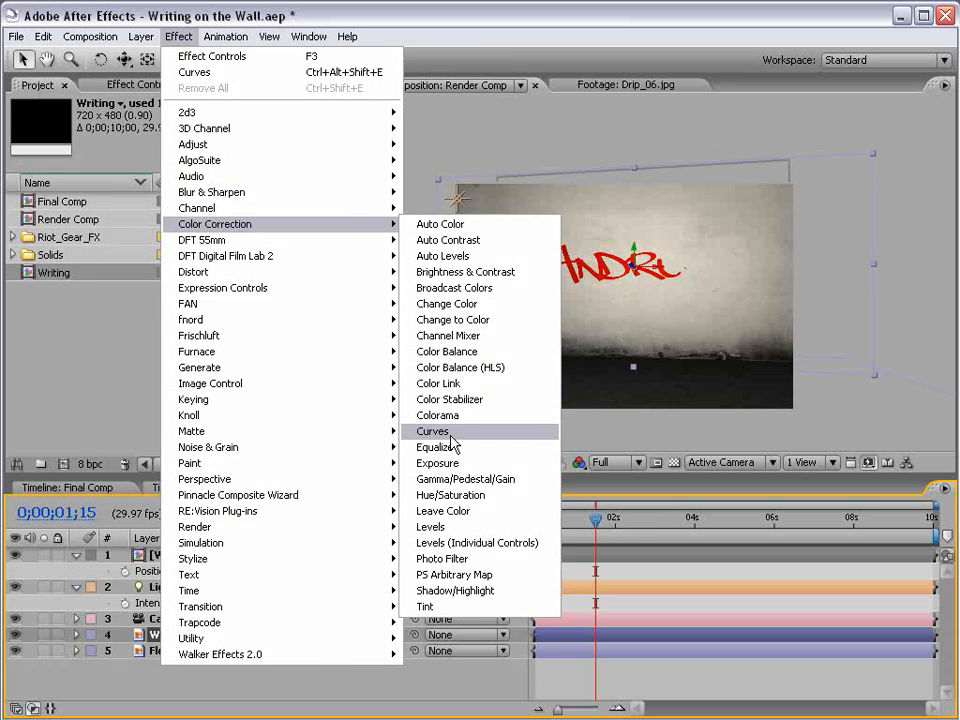
{"action": "left_click", "coordinate": [488, 431]}
{"action": "left_click_drag", "start_coordinate": [100, 294], "coordinate": [108, 303]}
{"action": "left_click_drag", "start_coordinate": [150, 256], "coordinate": [174, 236]}
{"action": "left_click_drag", "start_coordinate": [104, 311], "coordinate": [101, 320]}
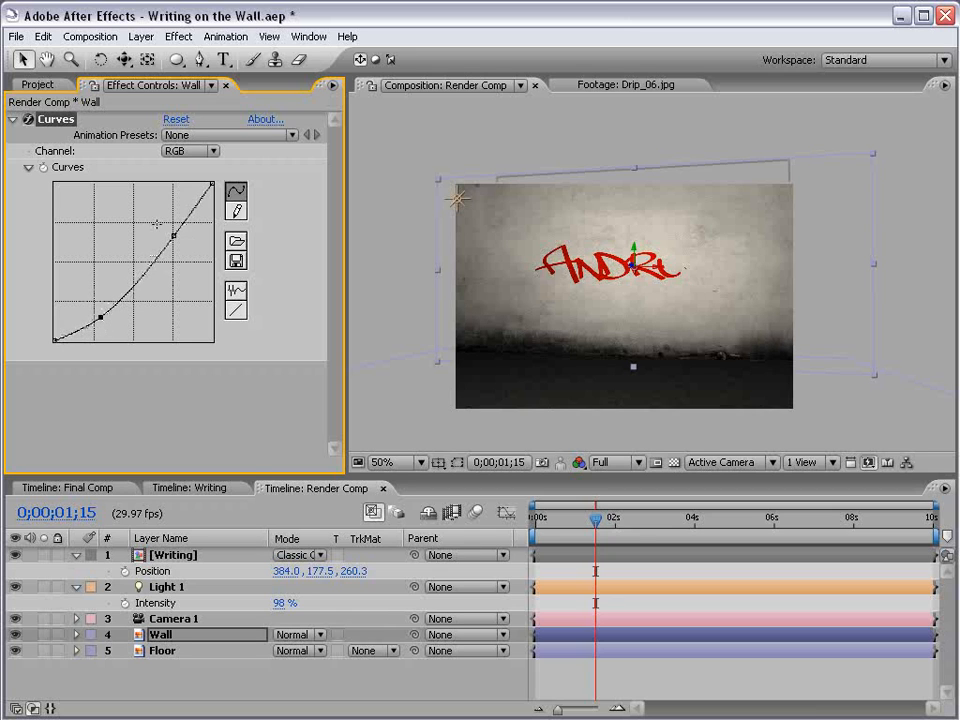
{"action": "left_click_drag", "start_coordinate": [175, 237], "coordinate": [160, 296]}
{"action": "left_click_drag", "start_coordinate": [102, 319], "coordinate": [109, 320]}
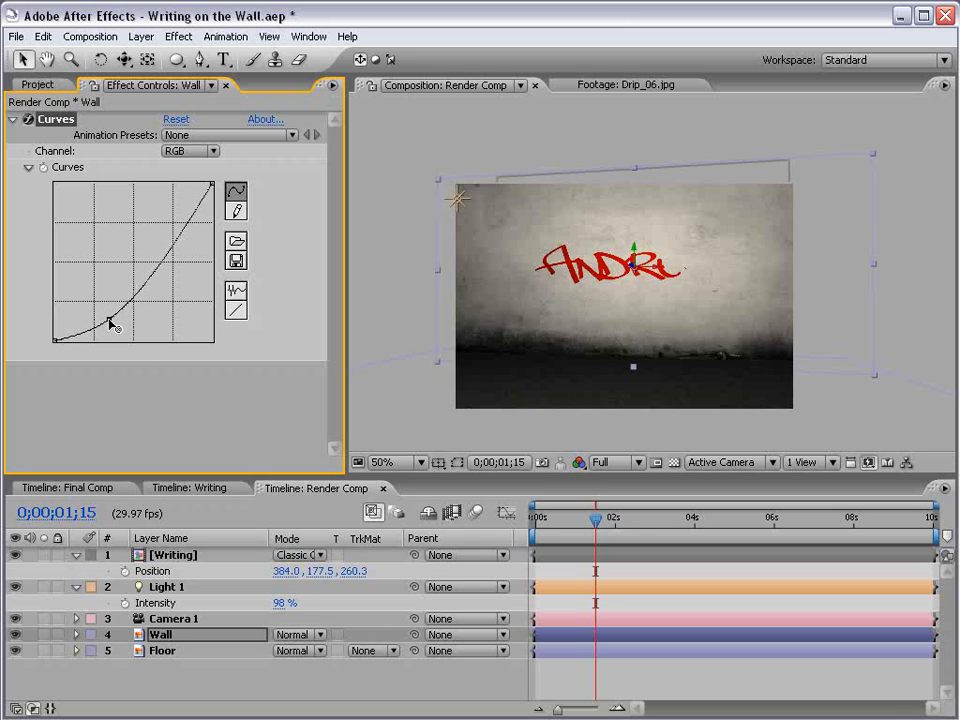
Set Light 1's intensity to 100%.
{"action": "scroll", "coordinate": [676, 323], "scroll_direction": "up", "scroll_amount": 1}
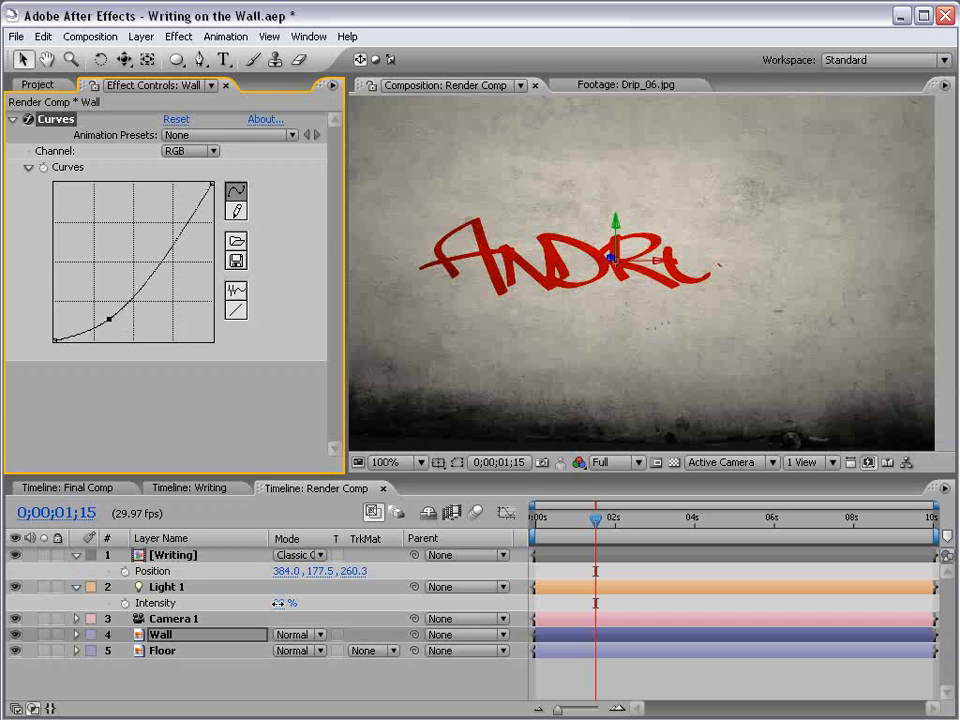
{"action": "left_click_drag", "start_coordinate": [278, 603], "coordinate": [283, 601]}
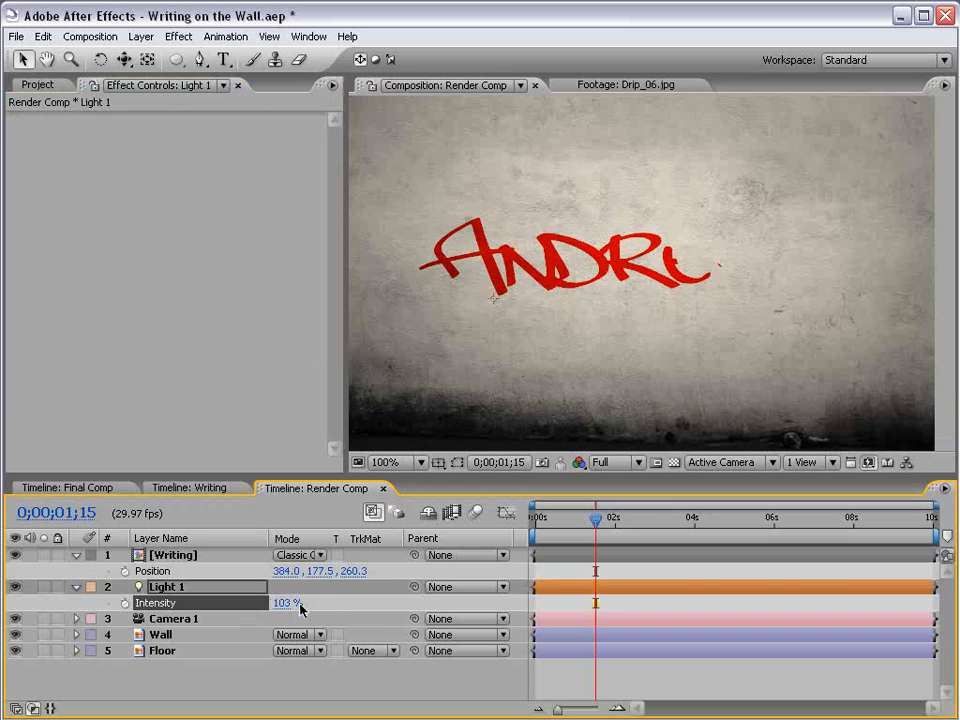
{"action": "left_click", "coordinate": [283, 602]}
{"action": "type", "text": "100"}
{"action": "key", "text": "Return"}
{"action": "left_click", "coordinate": [411, 687]}
Go to 0;00;02;17 and orbit the camera to an angled view of the finished name, position about 184.9, 207.6, -439.2.
{"action": "scroll", "coordinate": [575, 274], "scroll_direction": "down", "scroll_amount": 1}
{"action": "key", "text": "space"}
{"action": "left_click_drag", "start_coordinate": [557, 291], "coordinate": [566, 294]}
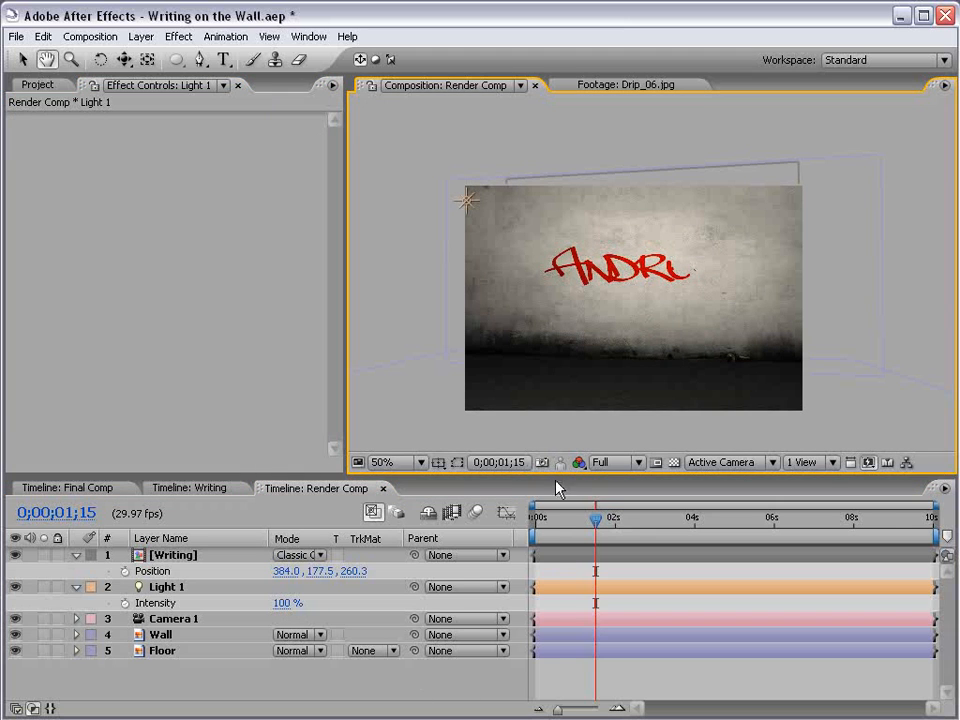
{"action": "left_click_drag", "start_coordinate": [540, 517], "coordinate": [641, 519]}
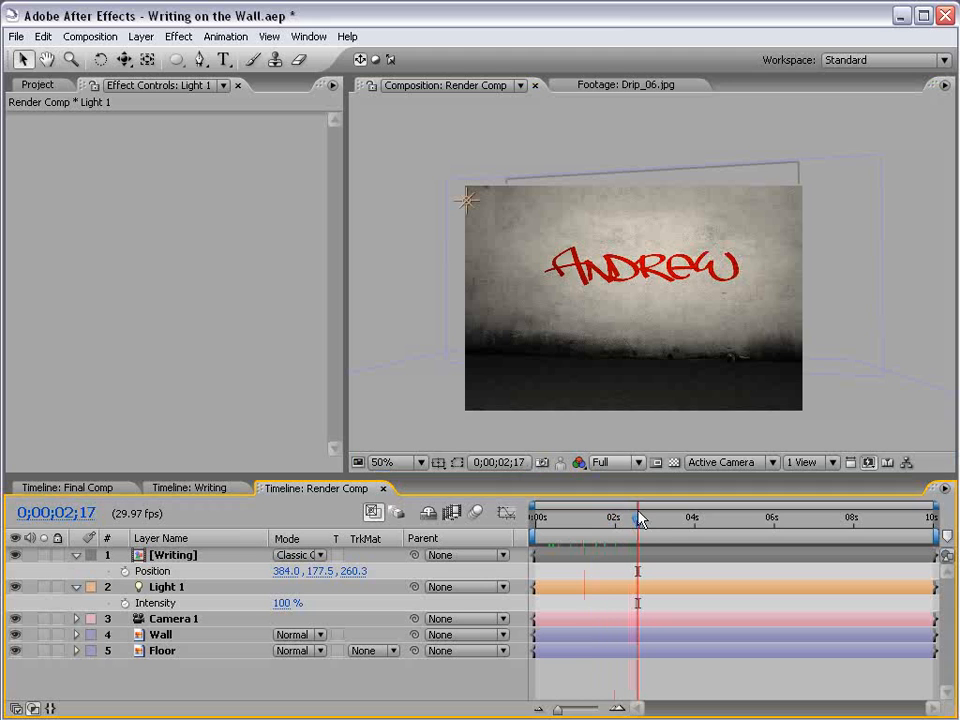
{"action": "key", "text": "y"}
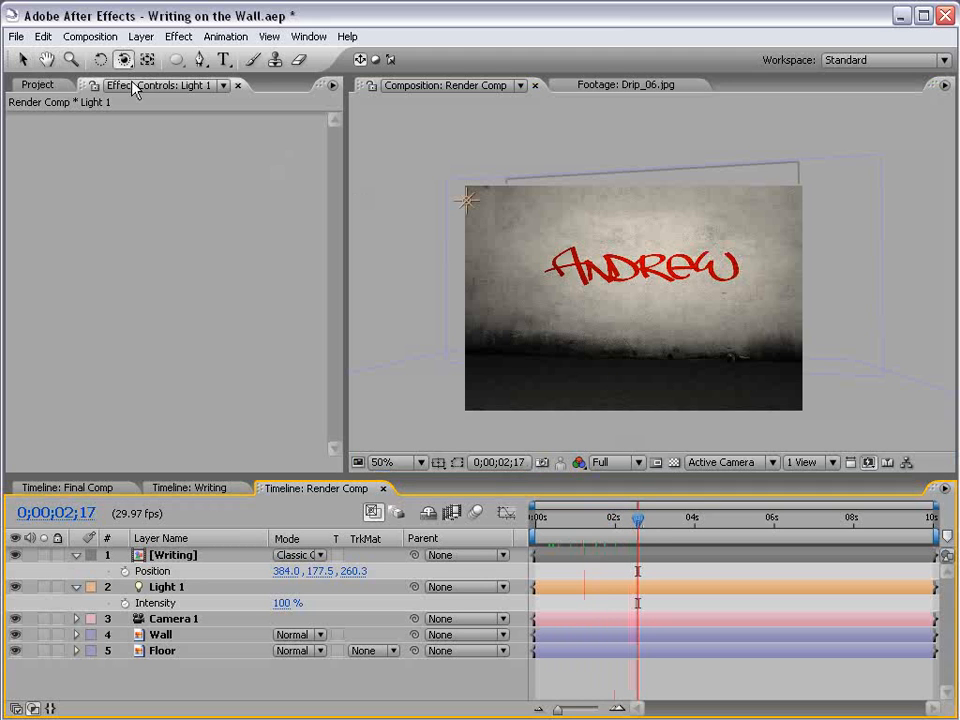
{"action": "left_click_drag", "start_coordinate": [677, 347], "coordinate": [647, 336]}
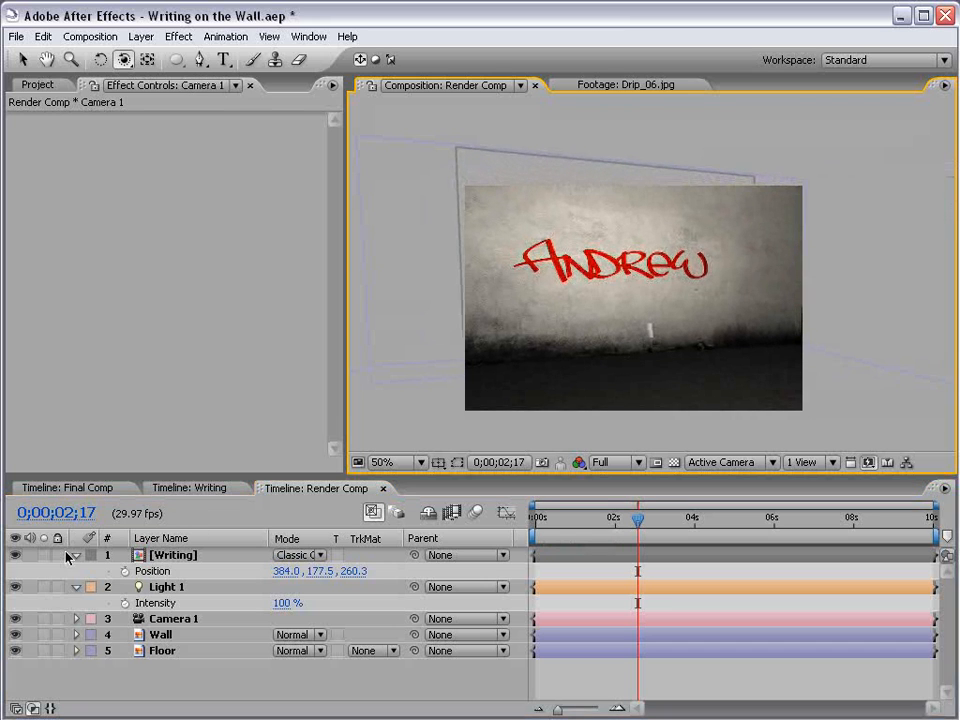
Reveal Camera 1's Position and Point of Interest and enable keyframing for both at 0;00;02;17.
{"action": "left_click", "coordinate": [159, 621]}
{"action": "key", "text": "p"}
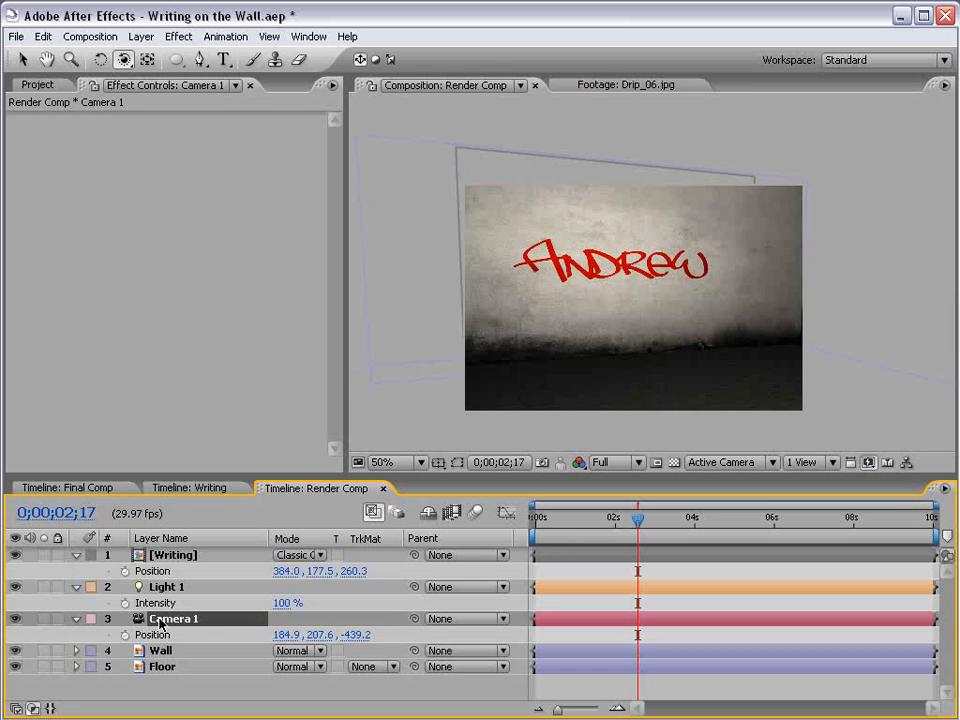
{"action": "key", "text": "shift+a"}
{"action": "left_click_drag", "start_coordinate": [125, 635], "coordinate": [126, 650]}
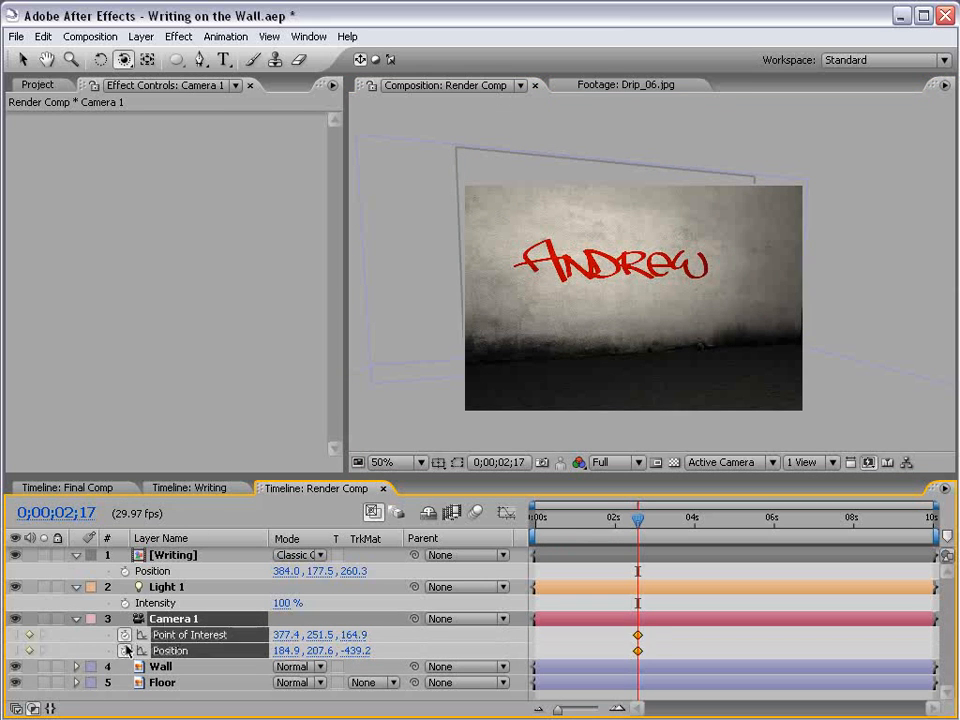
At 0;00;00;00, orbit the camera to the opposite angle, position about 558.1, 207.6, -442.1, and scrub through the camera move.
{"action": "left_click_drag", "start_coordinate": [642, 524], "coordinate": [532, 524]}
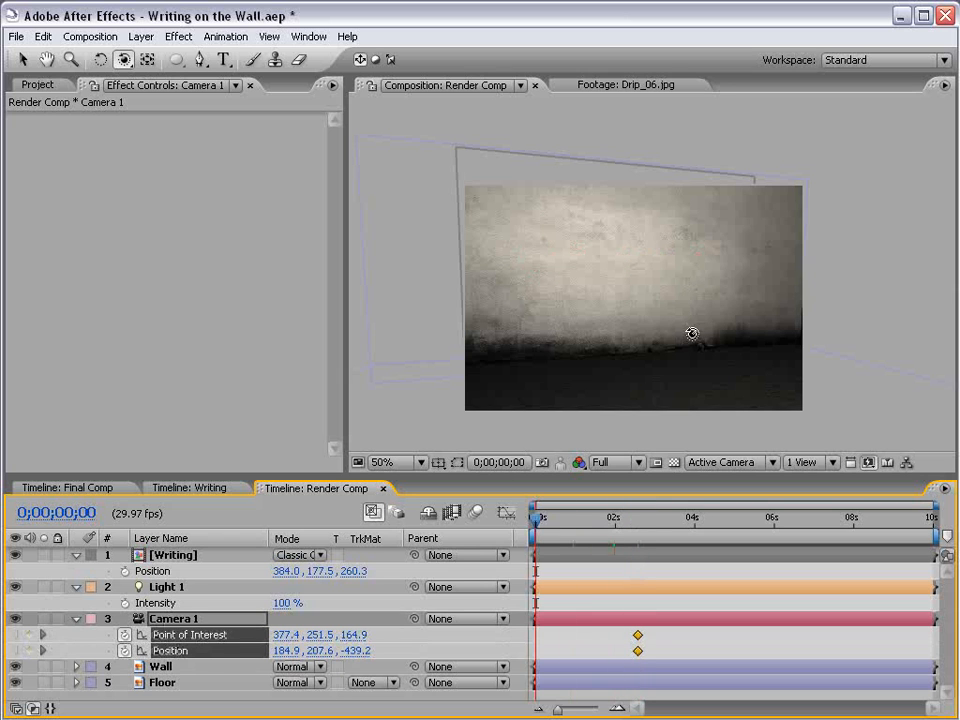
{"action": "left_click_drag", "start_coordinate": [711, 332], "coordinate": [658, 333]}
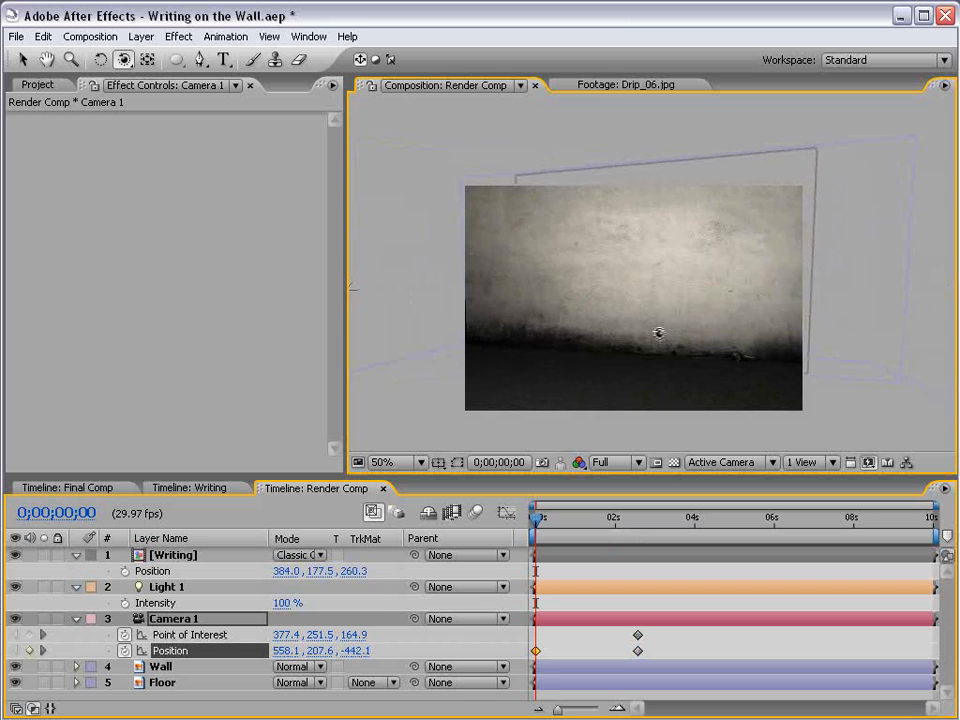
{"action": "key", "text": "v"}
{"action": "left_click_drag", "start_coordinate": [537, 518], "coordinate": [590, 520]}
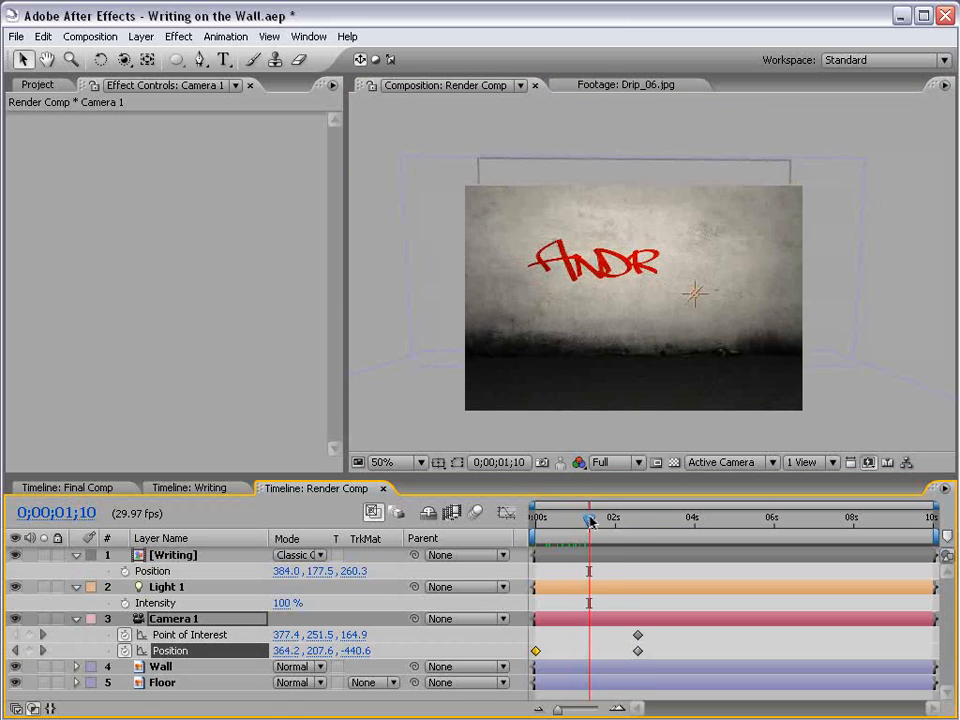
{"action": "left_click_drag", "start_coordinate": [597, 516], "coordinate": [534, 520]}
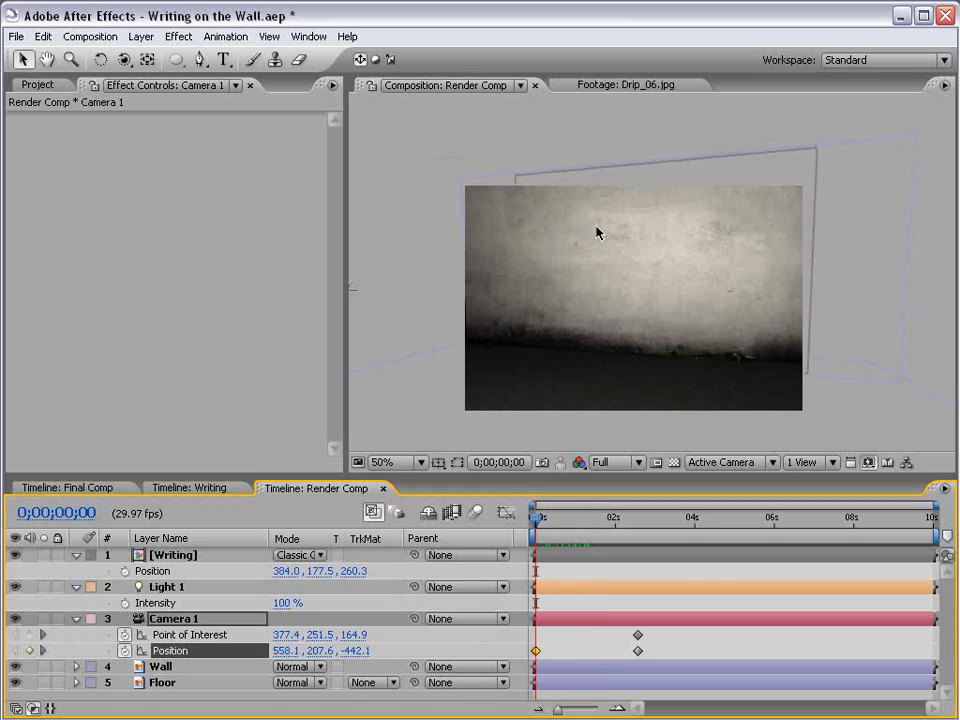
Orbit the camera farther at 0;00;00;00, past the wall's edge, to a position of about 661.7, 218.5, -409.8.
{"action": "key", "text": "c"}
{"action": "left_click_drag", "start_coordinate": [602, 315], "coordinate": [587, 315]}
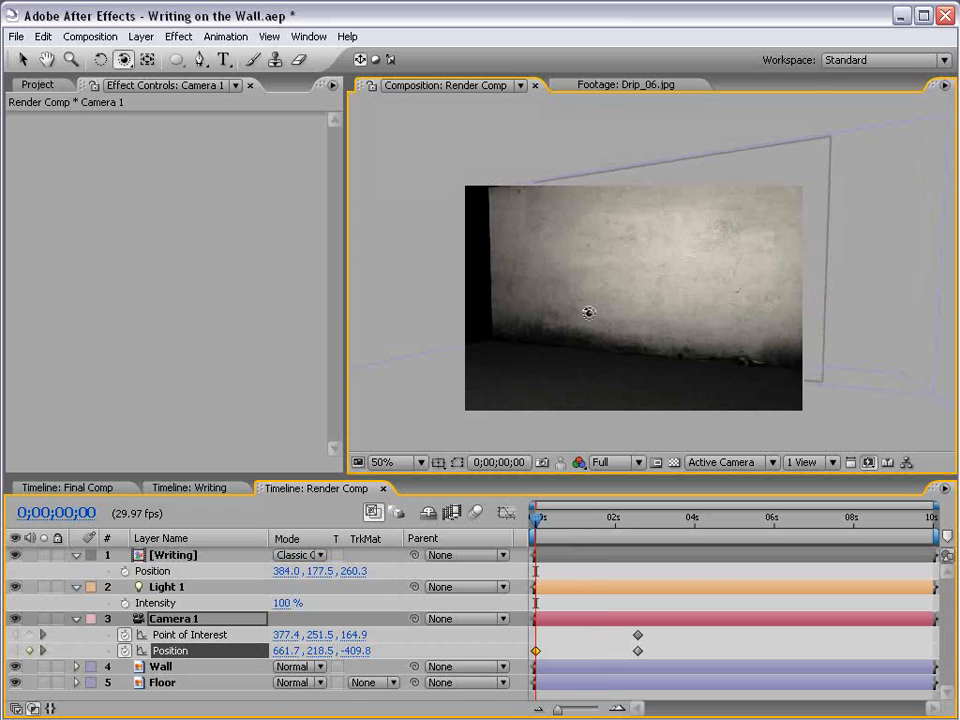
{"action": "left_click", "coordinate": [849, 62]}
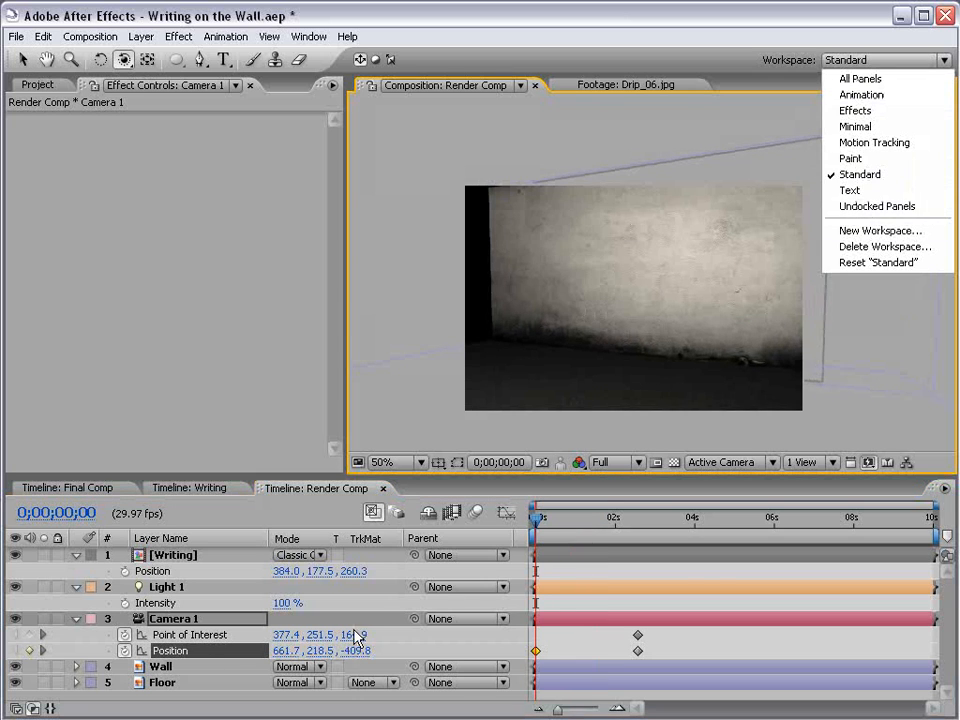
Apply Motion Tile to the Wall layer with an Output Width of 190 and Mirror Edges on.
{"action": "left_click", "coordinate": [170, 670]}
{"action": "left_click", "coordinate": [179, 37]}
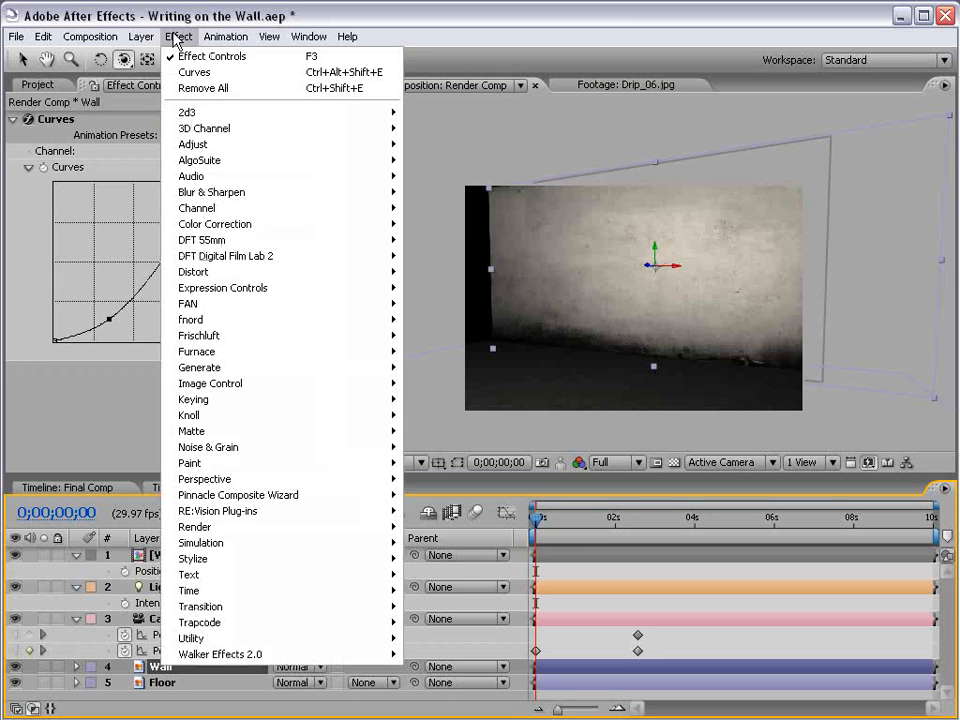
{"action": "mouse_move", "coordinate": [222, 560]}
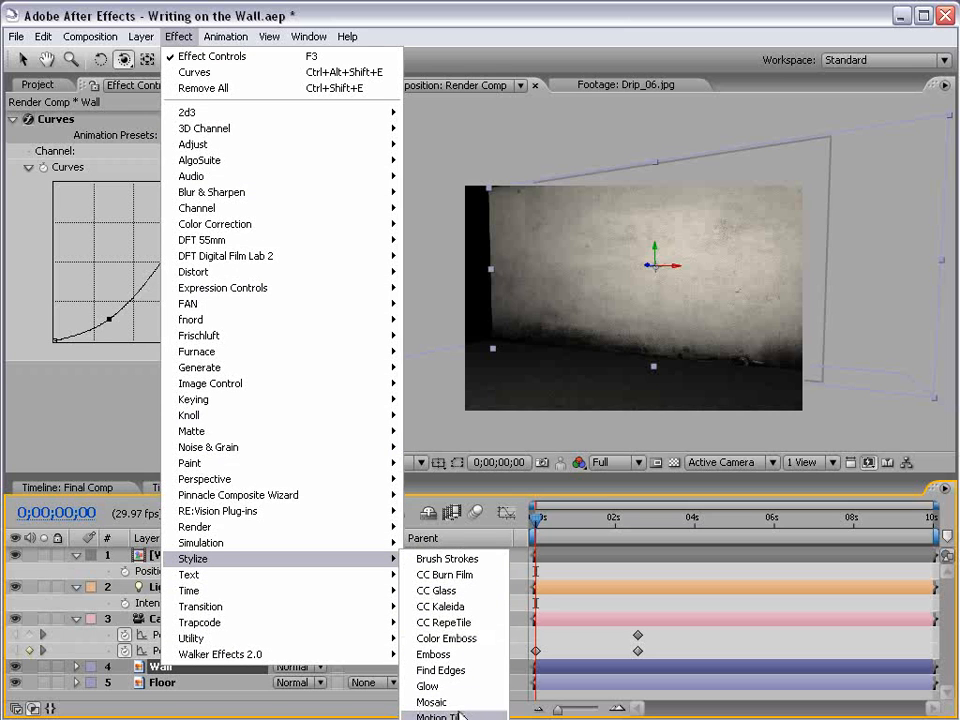
{"action": "left_click", "coordinate": [423, 716]}
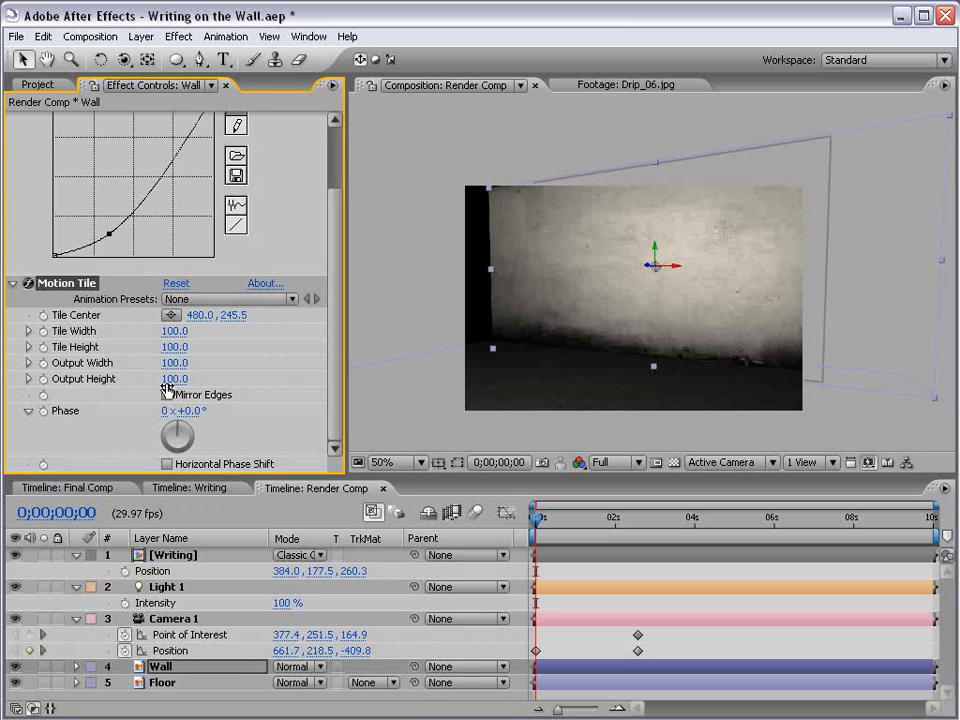
{"action": "left_click_drag", "start_coordinate": [169, 364], "coordinate": [175, 363]}
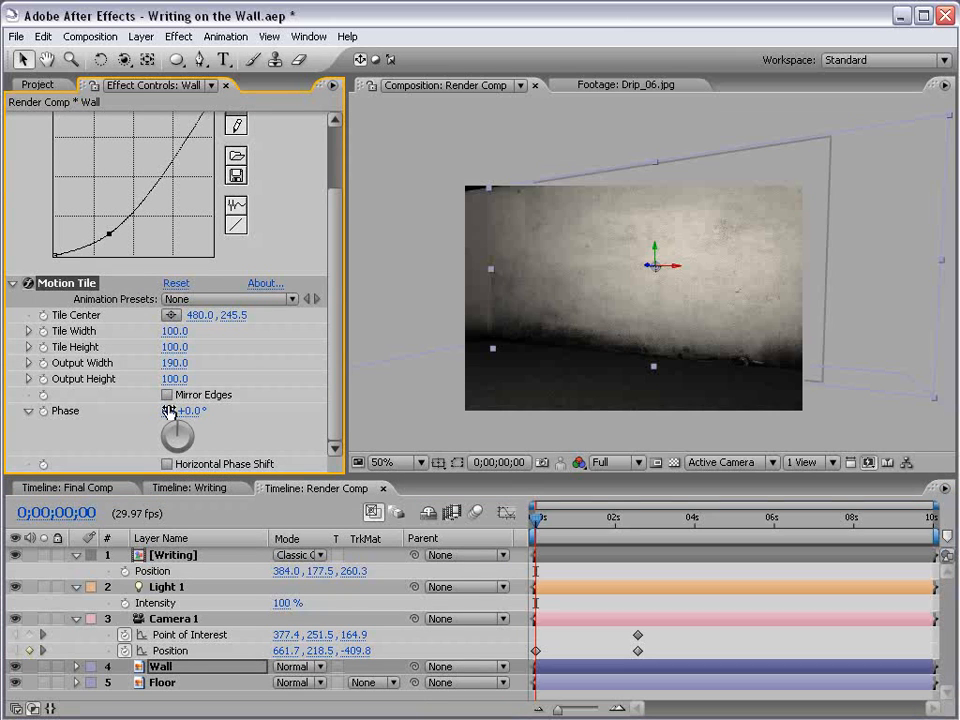
{"action": "left_click", "coordinate": [167, 395]}
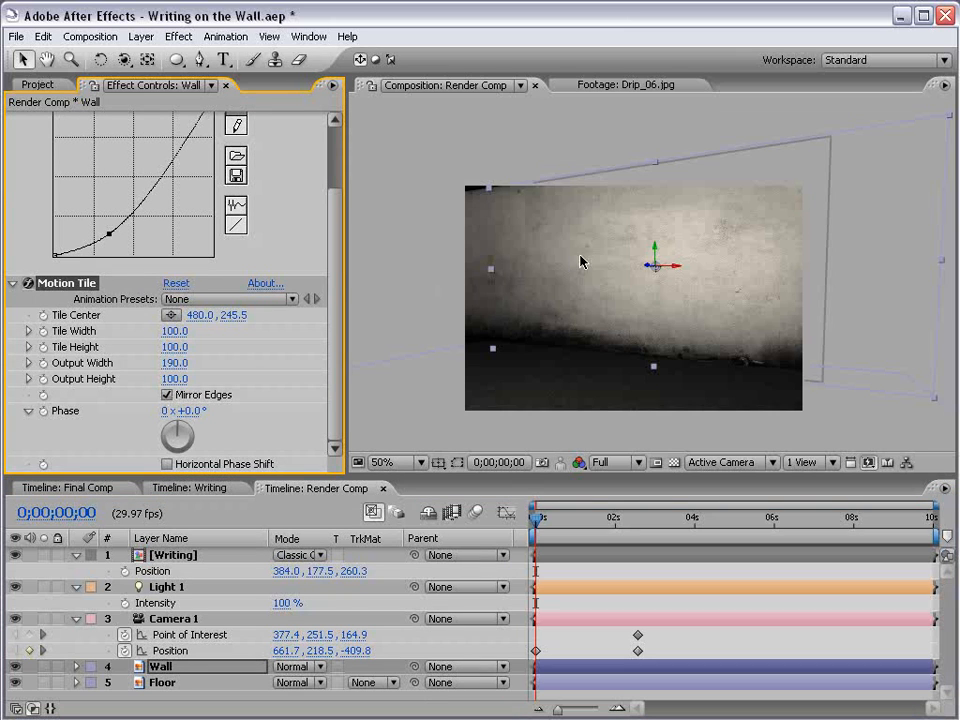
Orbit the camera to inspect the extended wall, and undo the last orbit.
{"action": "key", "text": "c"}
{"action": "left_click_drag", "start_coordinate": [542, 300], "coordinate": [666, 321]}
{"action": "key", "text": "ctrl+z"}
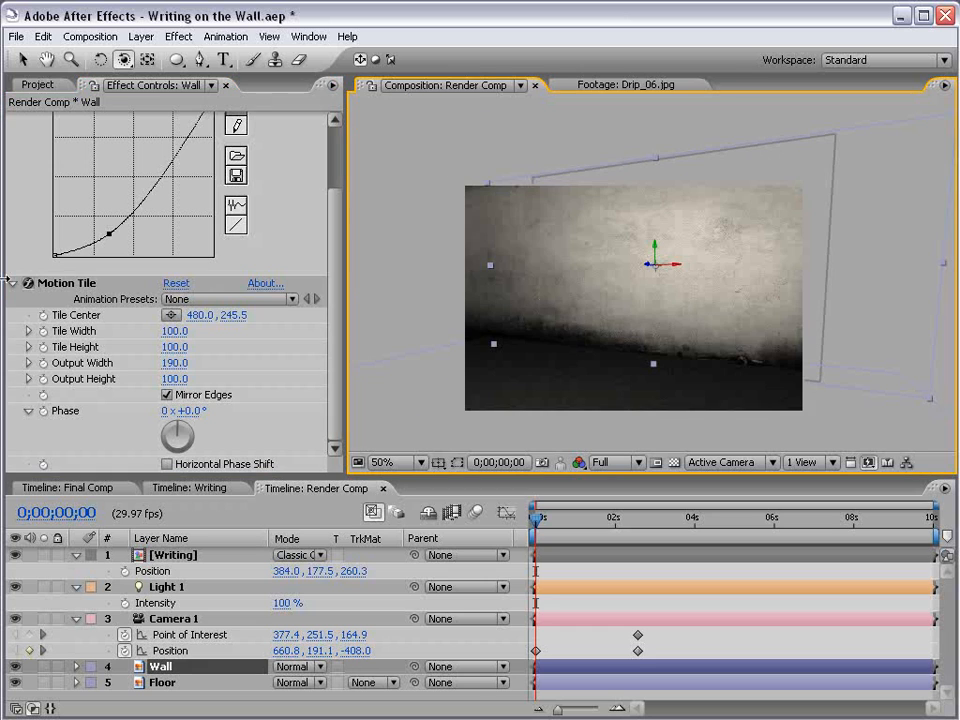
Remove Motion Tile from the Wall layer and orbit the camera at 0;00;00;00 back within the wall, to about 534.7, 229.5, -448.6.
{"action": "left_click", "coordinate": [82, 285]}
{"action": "key", "text": "Delete"}
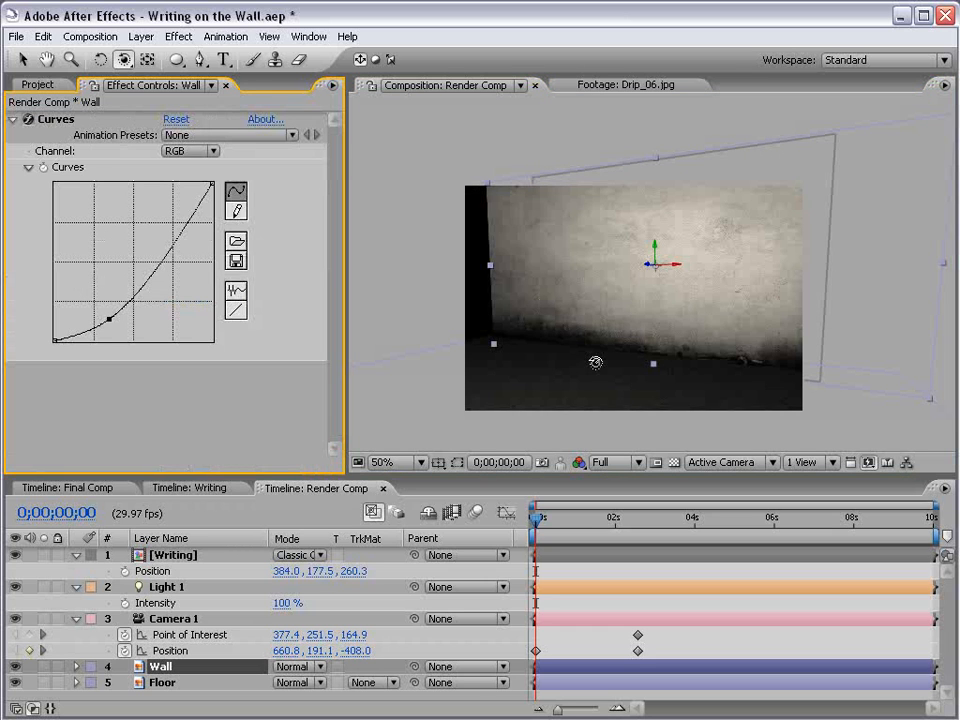
{"action": "left_click_drag", "start_coordinate": [565, 332], "coordinate": [583, 326]}
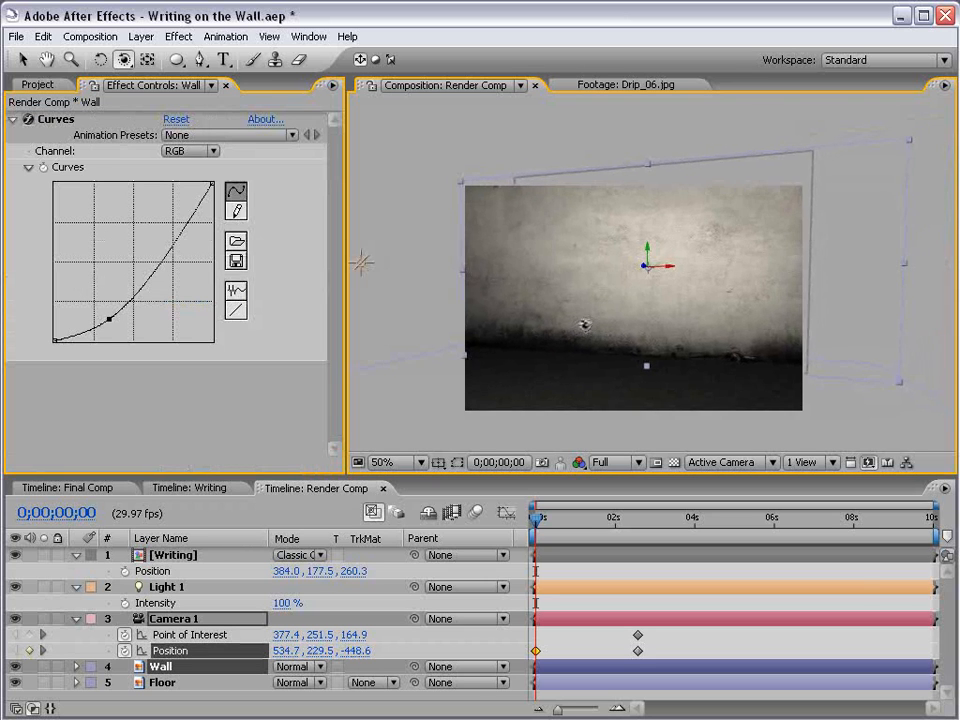
Apply Easy Ease to the camera's Point of Interest and Position keyframes and preview the camera move.
{"action": "left_click_drag", "start_coordinate": [554, 535], "coordinate": [642, 531]}
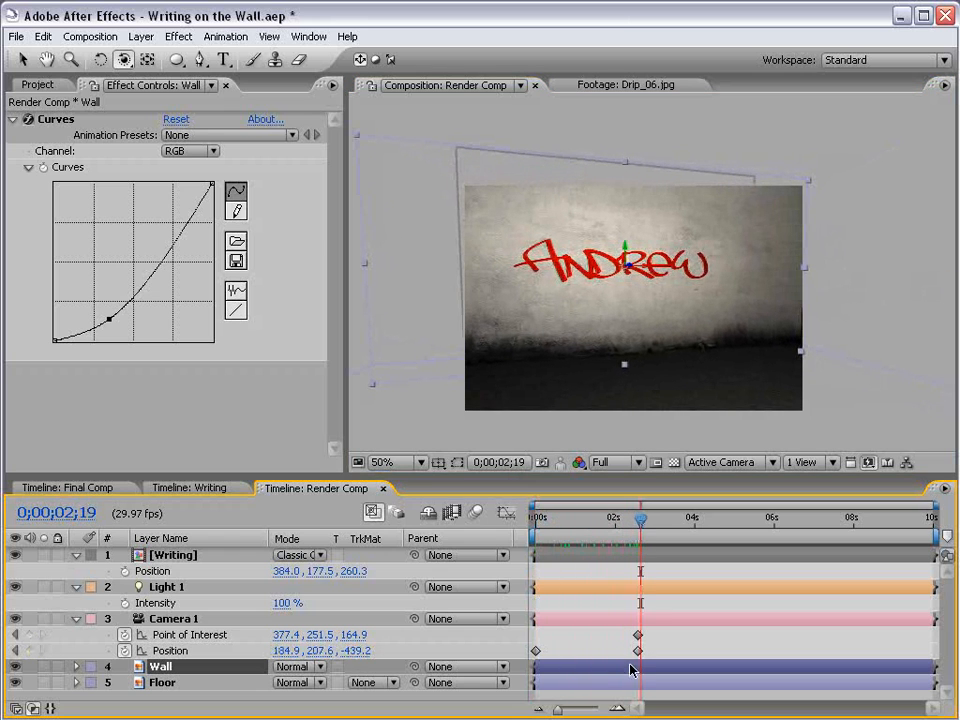
{"action": "left_click_drag", "start_coordinate": [661, 634], "coordinate": [534, 656]}
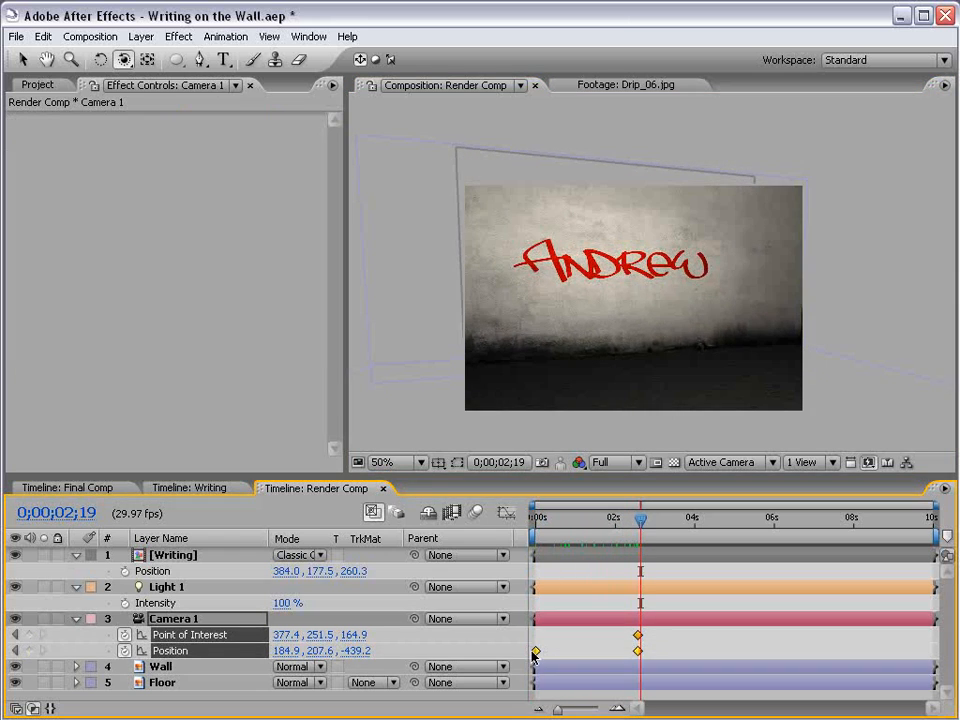
{"action": "key", "text": "v"}
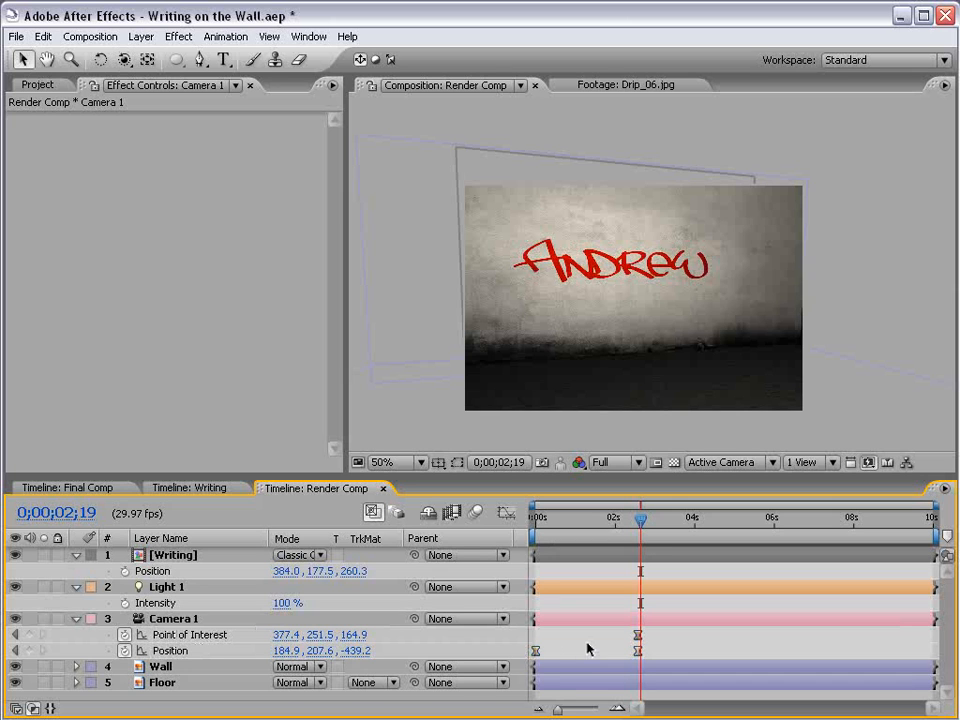
{"action": "left_click", "coordinate": [588, 650]}
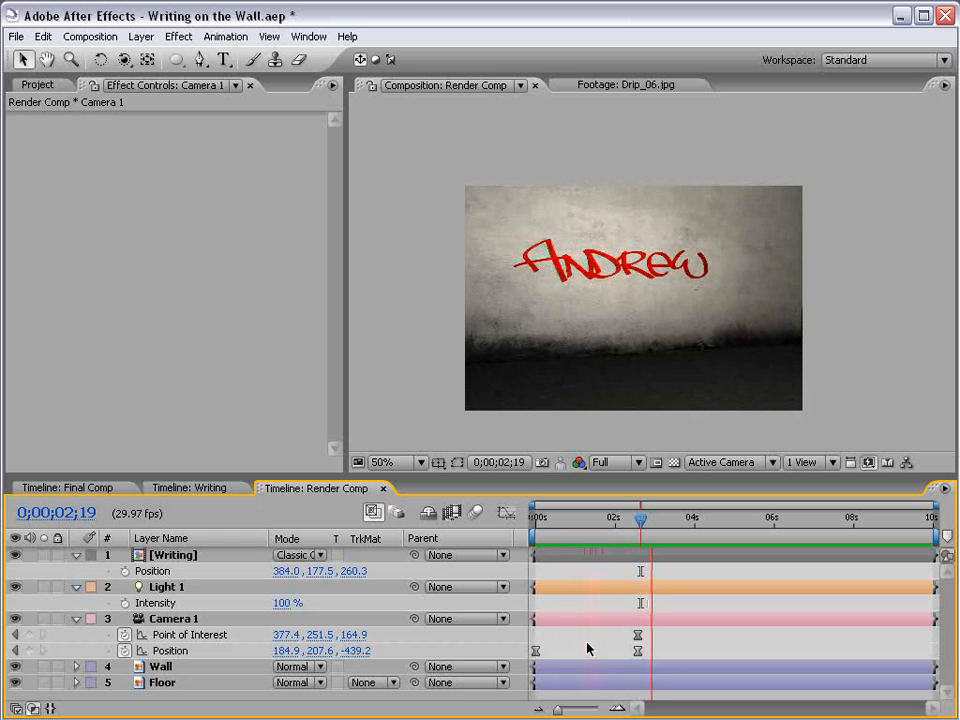
{"action": "key", "text": "space"}
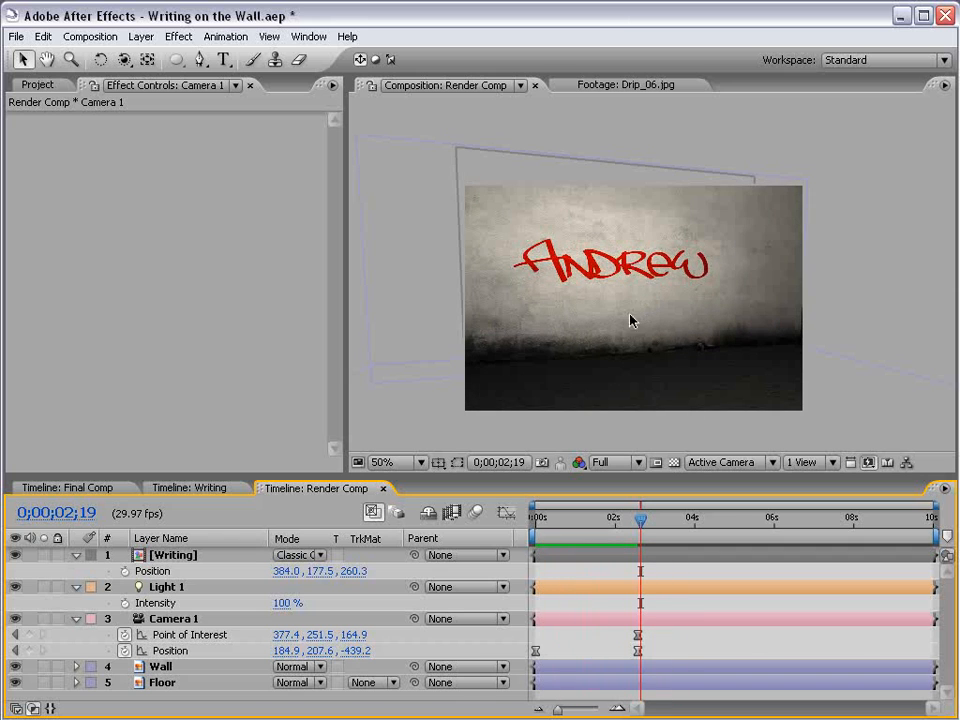
Move the Writing layer lower along the wall to a position of about 448.0, 247.5, 260.3.
{"action": "left_click", "coordinate": [172, 556]}
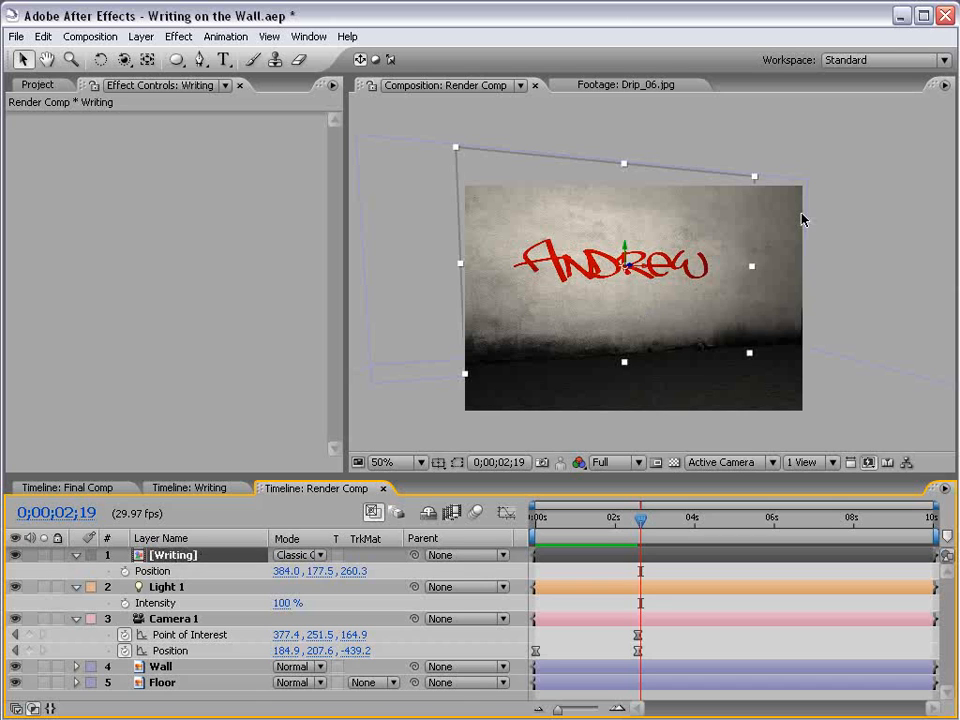
{"action": "left_click_drag", "start_coordinate": [626, 258], "coordinate": [682, 298]}
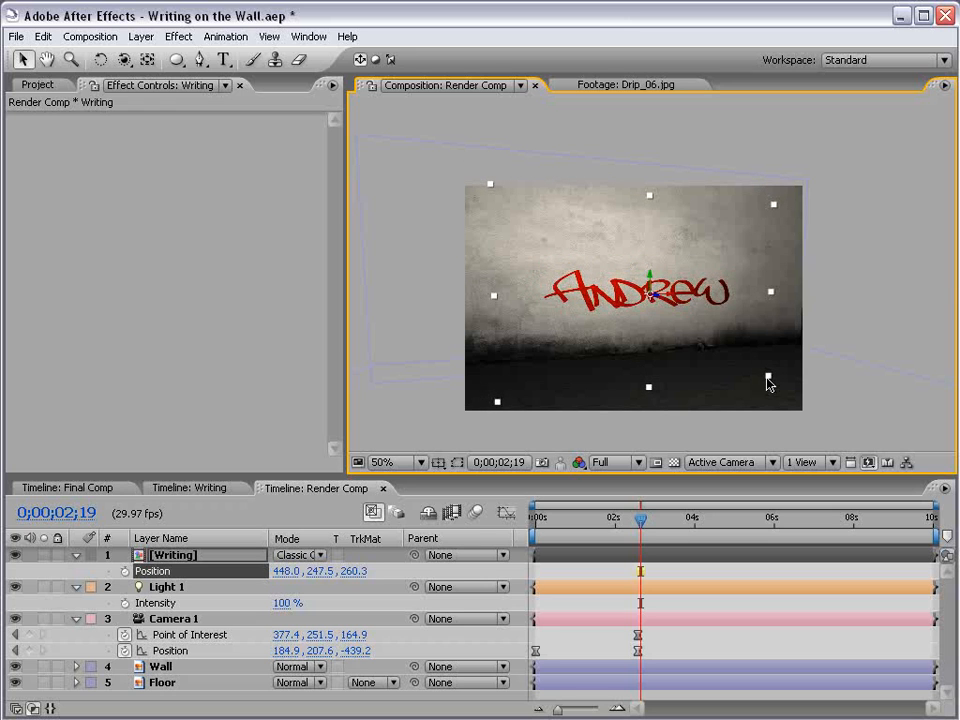
{"action": "left_click", "coordinate": [720, 602]}
{"action": "key", "text": "period"}
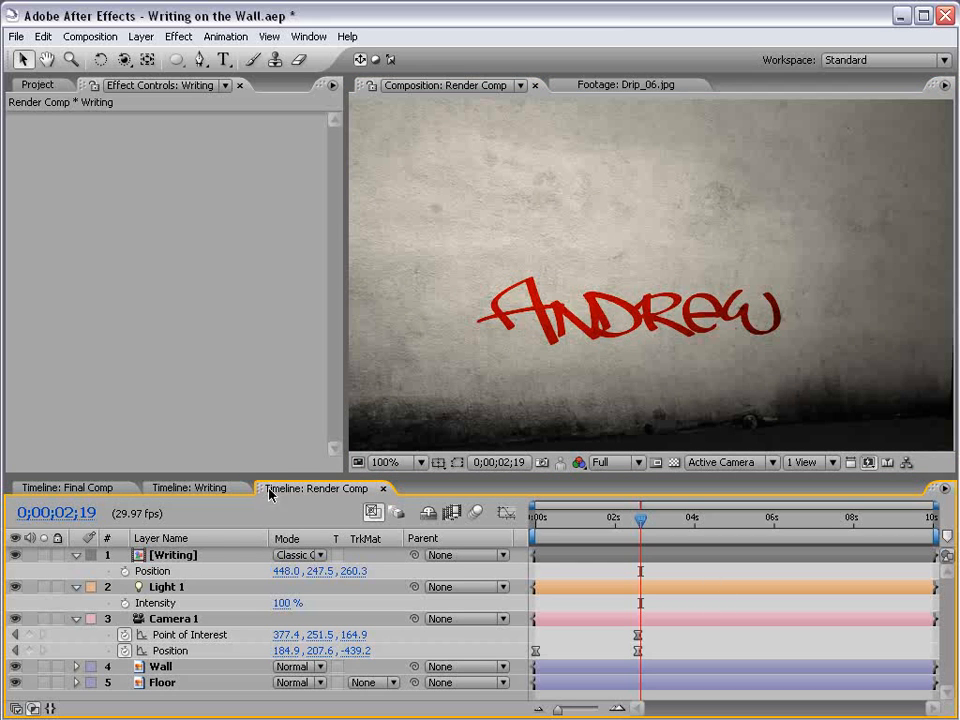
Open the Writing comp and change the graffiti name's text color to a darker red.
{"action": "double_click", "coordinate": [174, 556]}
{"action": "double_click", "coordinate": [656, 274]}
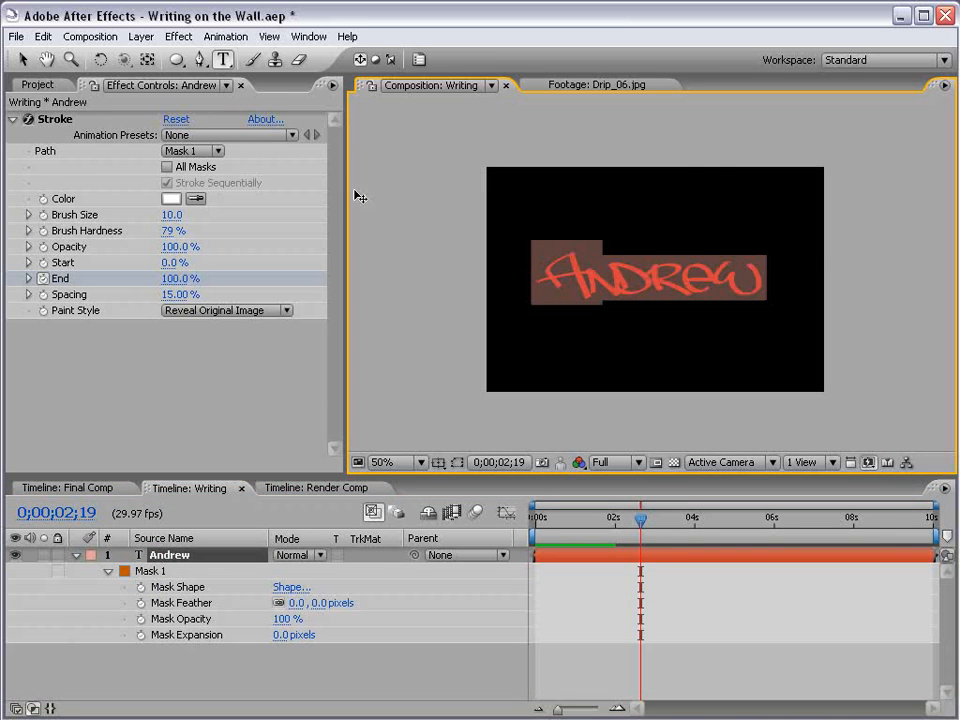
{"action": "left_click", "coordinate": [414, 60]}
{"action": "left_click", "coordinate": [918, 162]}
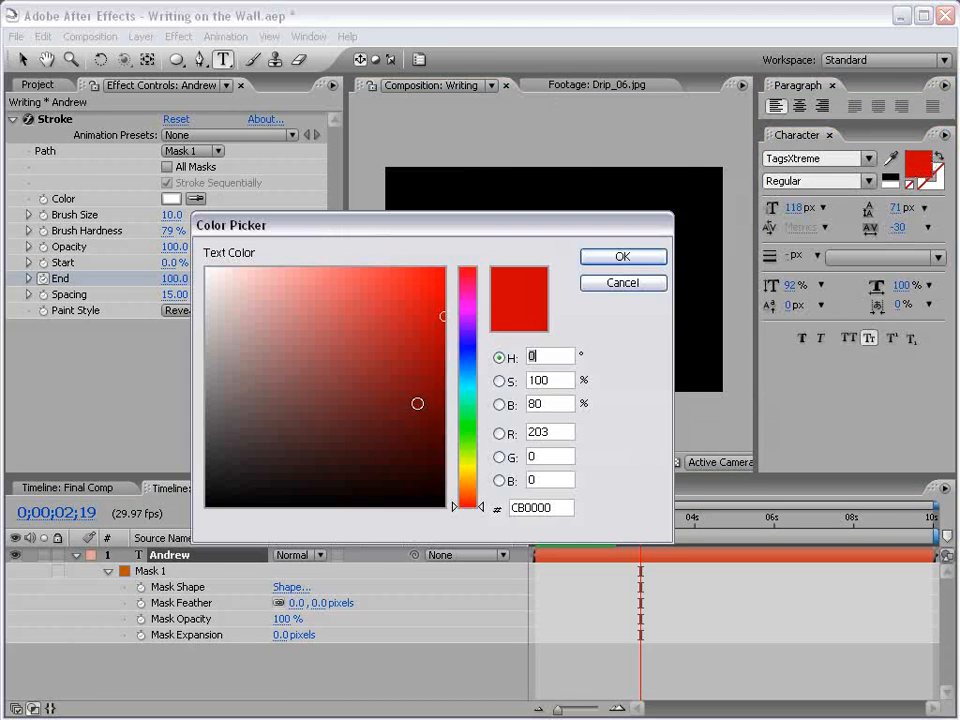
{"action": "left_click", "coordinate": [436, 322]}
{"action": "left_click", "coordinate": [445, 343]}
{"action": "left_click", "coordinate": [622, 256]}
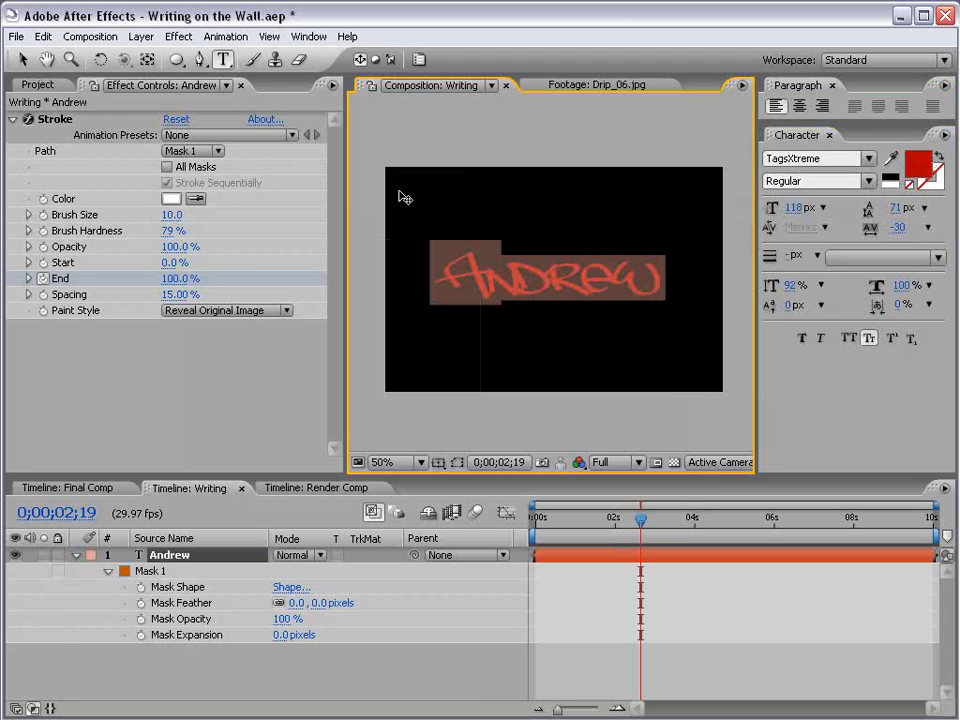
{"action": "left_click", "coordinate": [22, 60]}
Check the recolored name on the wall in Render Comp at 0;00;02;07.
{"action": "left_click", "coordinate": [100, 488]}
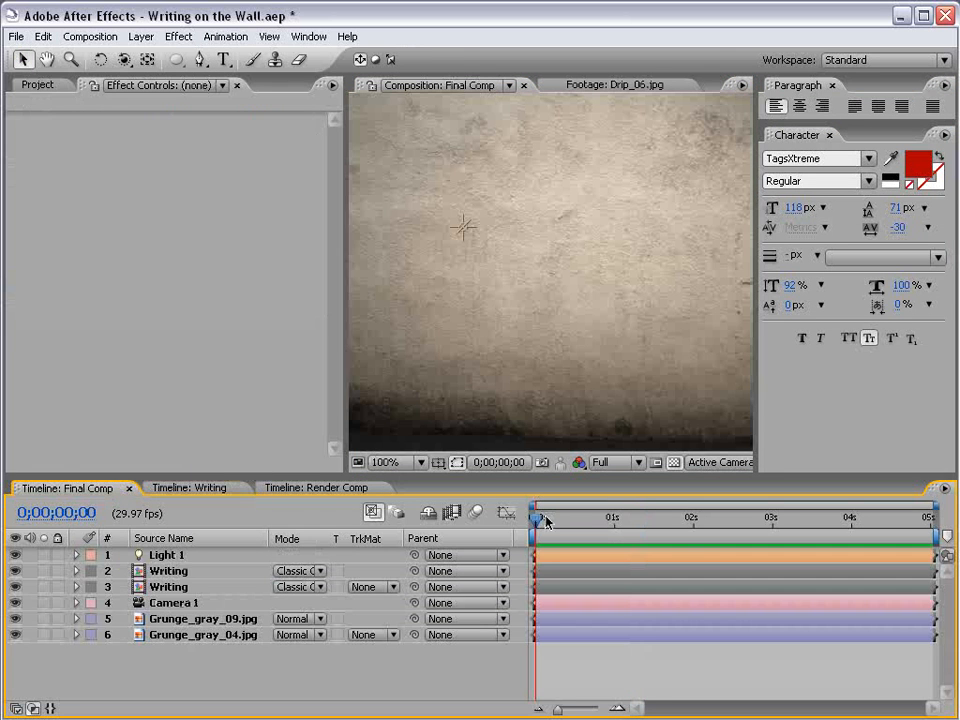
{"action": "left_click", "coordinate": [340, 489]}
{"action": "scroll", "coordinate": [536, 380], "scroll_direction": "down", "scroll_amount": 2}
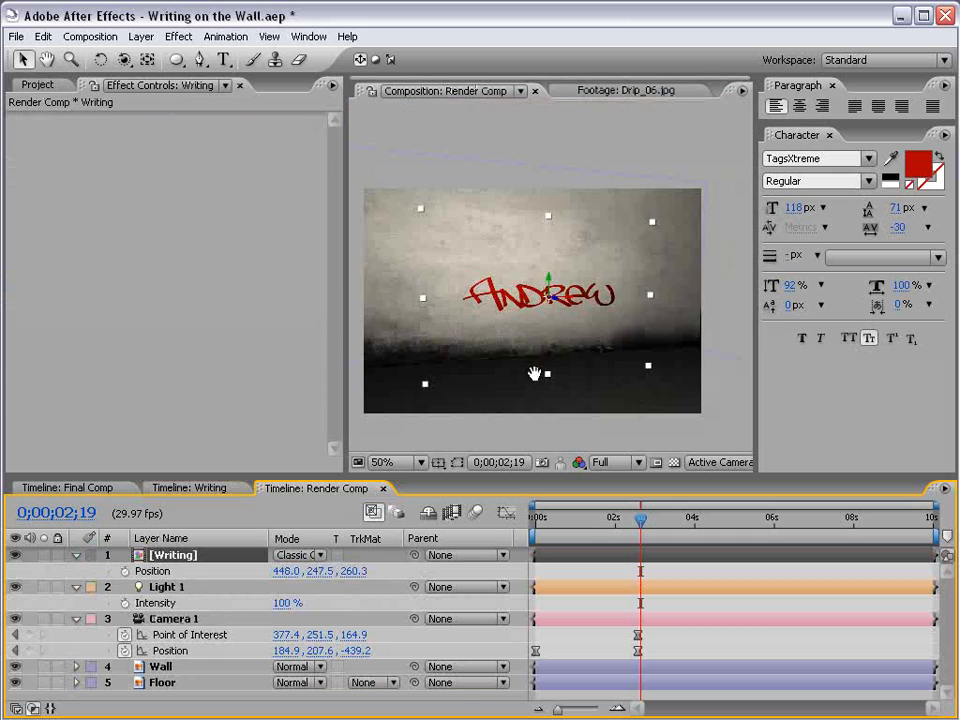
{"action": "left_click_drag", "start_coordinate": [606, 519], "coordinate": [624, 528]}
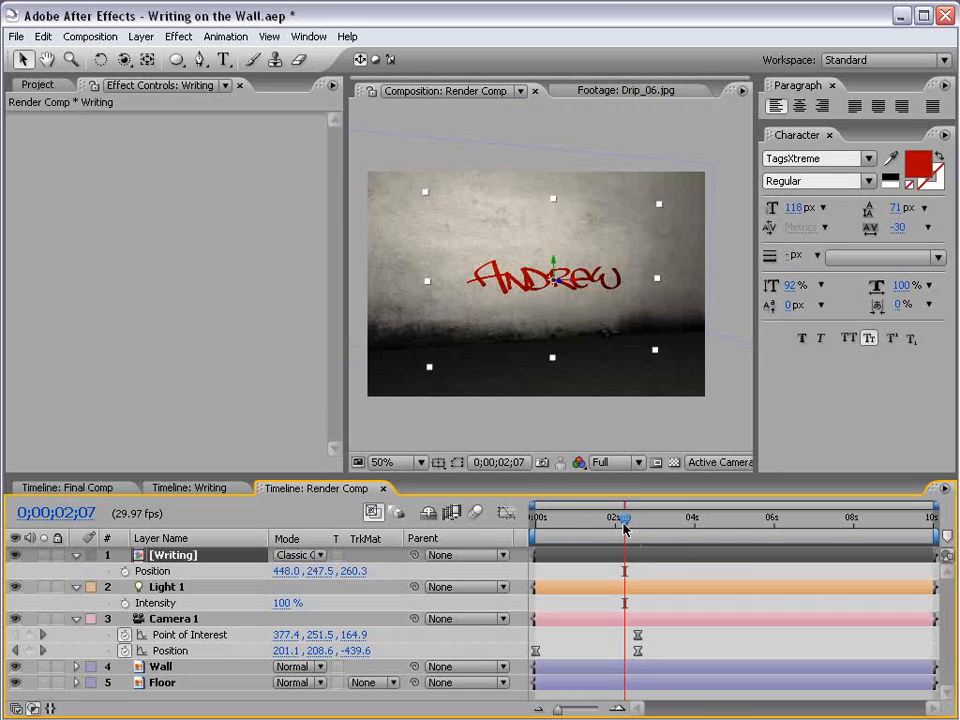
Add Paint_01.mov from the Riot_Gear_FX Paint_Splatter folder to the Writing comp above the text.
{"action": "left_click", "coordinate": [190, 488]}
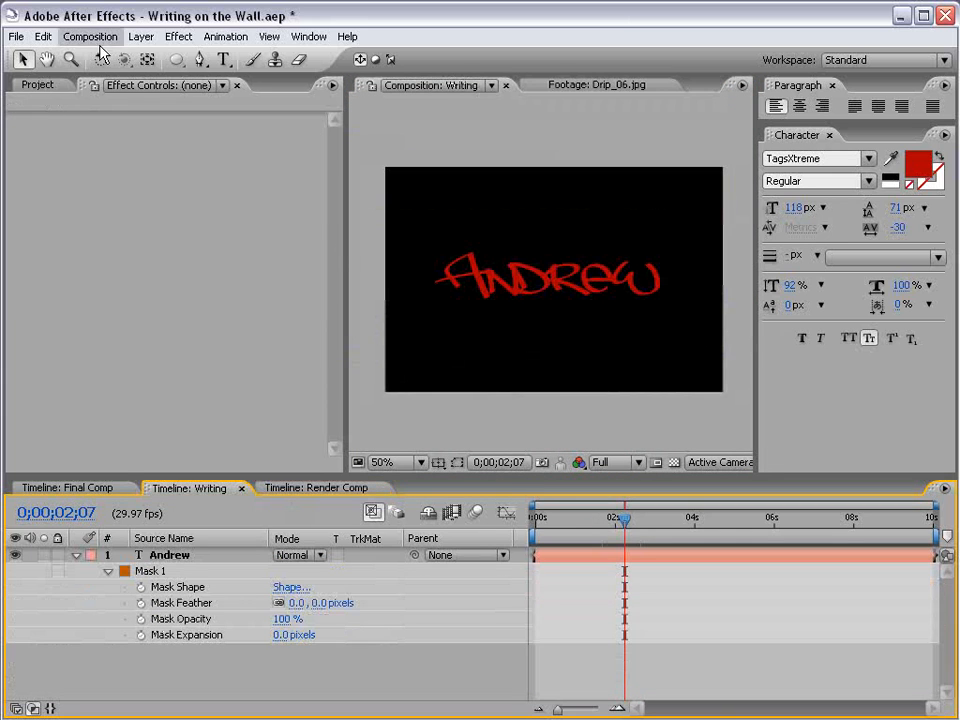
{"action": "left_click", "coordinate": [38, 85]}
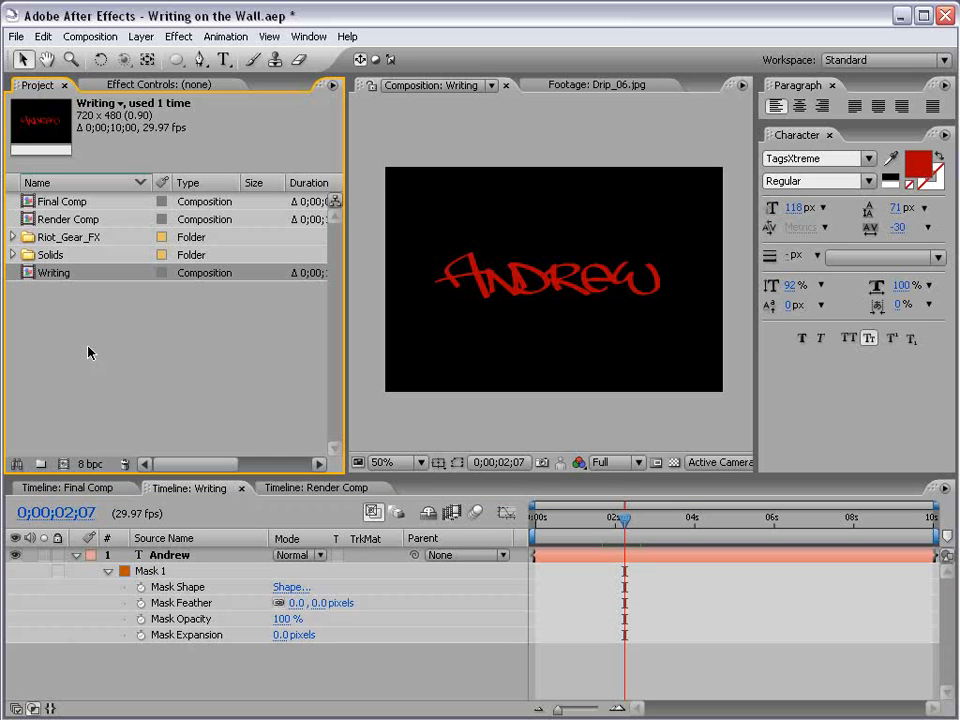
{"action": "left_click", "coordinate": [13, 238]}
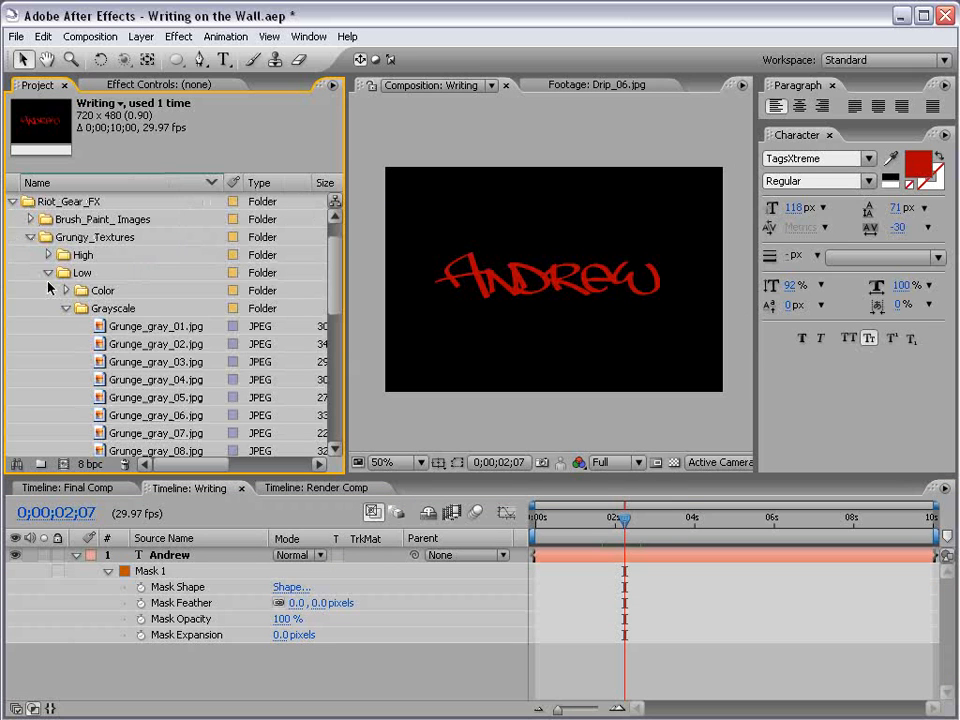
{"action": "left_click", "coordinate": [66, 308]}
{"action": "left_click", "coordinate": [48, 272]}
{"action": "left_click", "coordinate": [31, 248]}
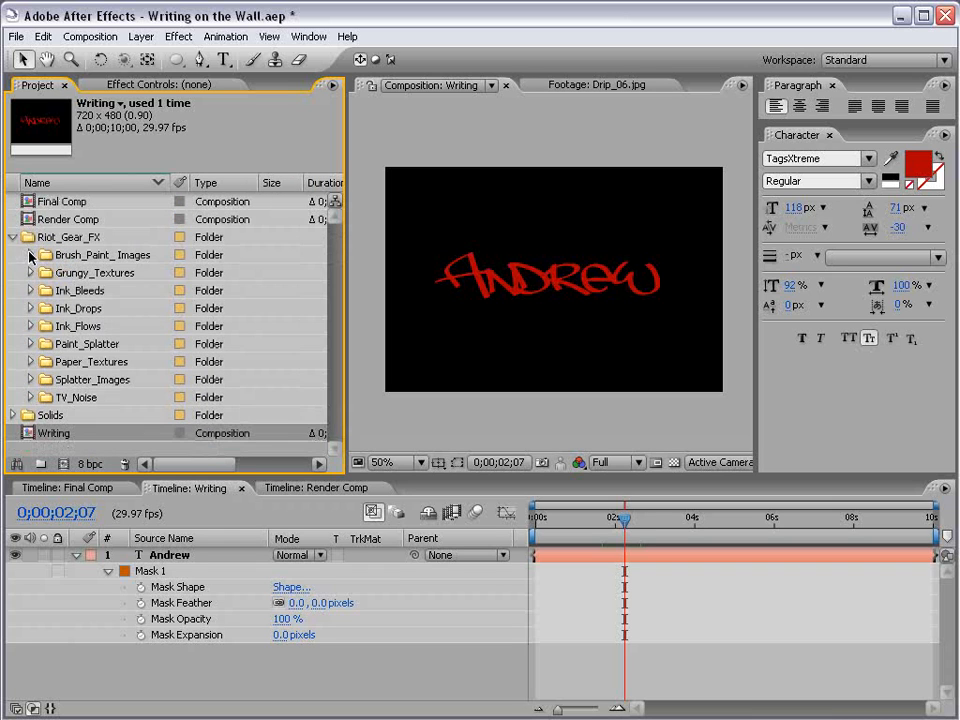
{"action": "left_click", "coordinate": [31, 344]}
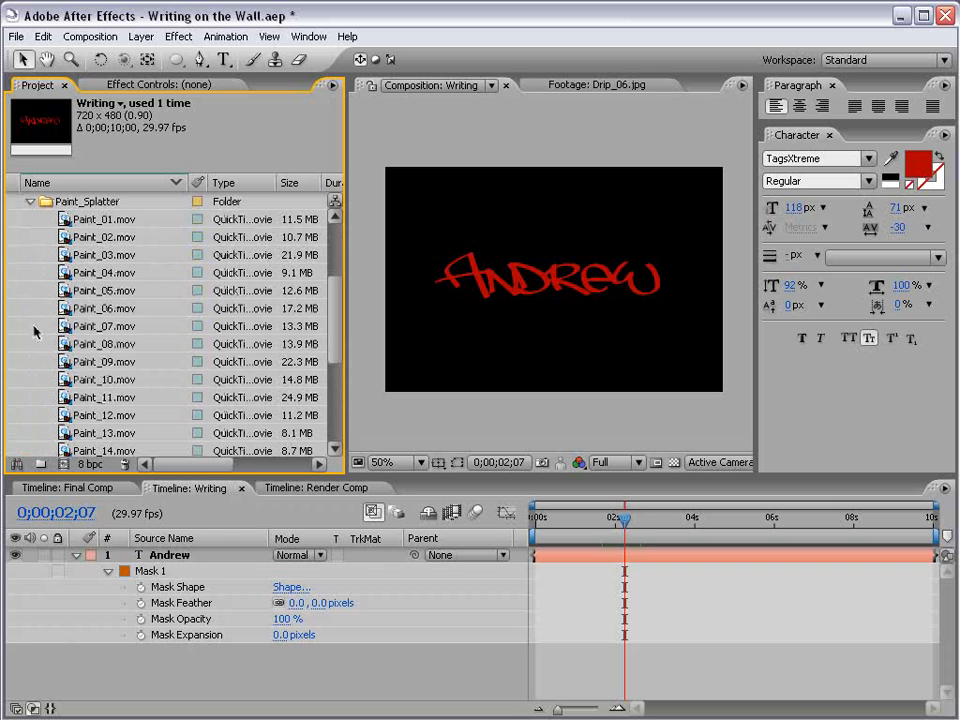
{"action": "left_click", "coordinate": [98, 220]}
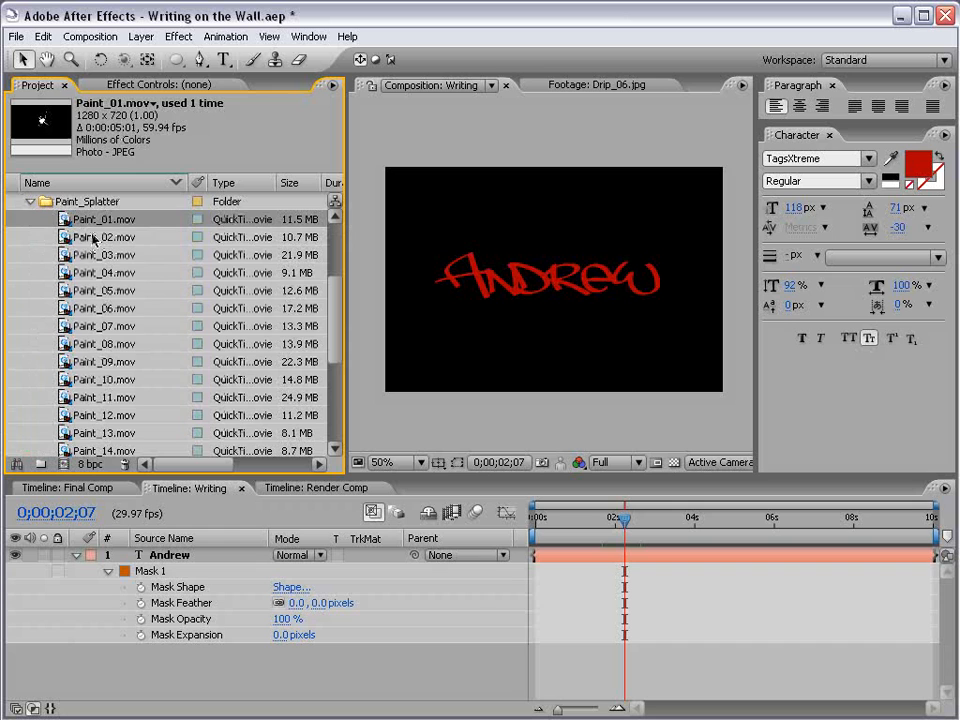
{"action": "mouse_move", "coordinate": [100, 226]}
{"action": "left_mouse_down"}
{"action": "mouse_move", "coordinate": [424, 266]}
{"action": "mouse_move", "coordinate": [553, 330]}
{"action": "mouse_move", "coordinate": [578, 331]}
{"action": "left_mouse_up"}
{"action": "scroll", "coordinate": [555, 345], "scroll_direction": "down", "scroll_amount": 1}
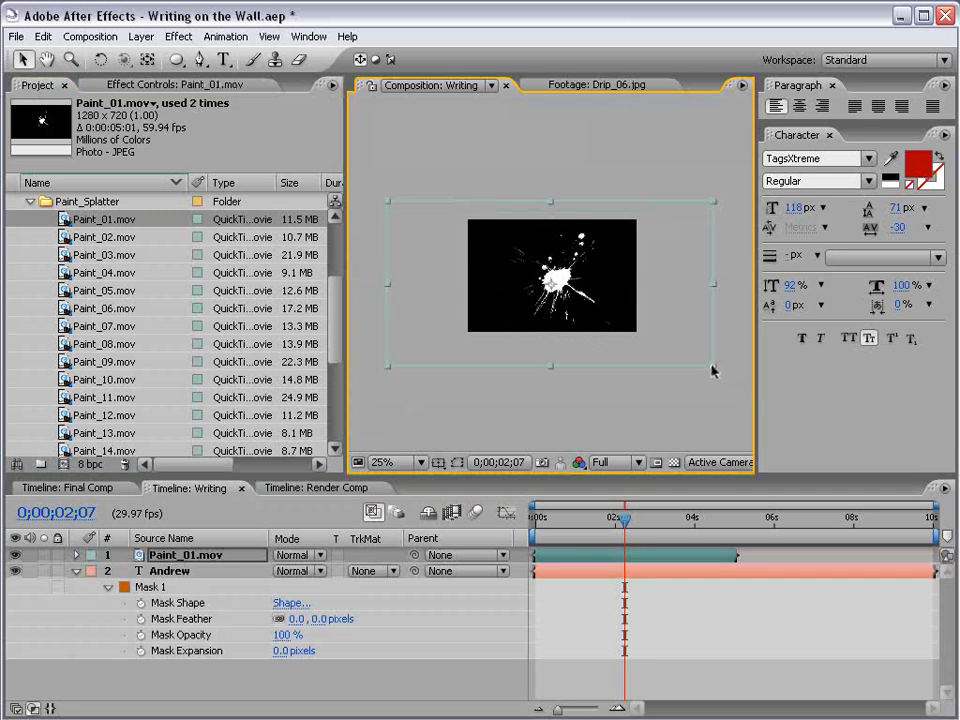
Scale the Paint_01.mov splatter layer down to roughly half its original size.
{"action": "left_click_drag", "start_coordinate": [714, 369], "coordinate": [645, 331]}
{"action": "scroll", "coordinate": [583, 343], "scroll_direction": "up", "scroll_amount": 1}
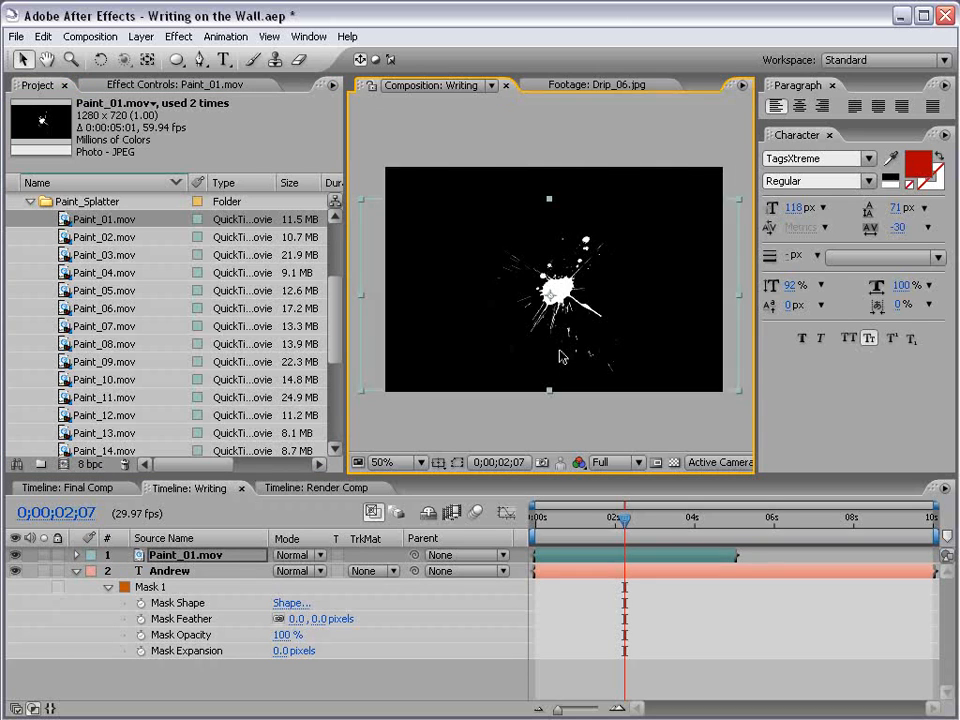
{"action": "scroll", "coordinate": [465, 272], "scroll_direction": "up", "scroll_amount": 1}
{"action": "scroll", "coordinate": [560, 330], "scroll_direction": "down", "scroll_amount": 1}
{"action": "left_click_drag", "start_coordinate": [579, 335], "coordinate": [568, 318]}
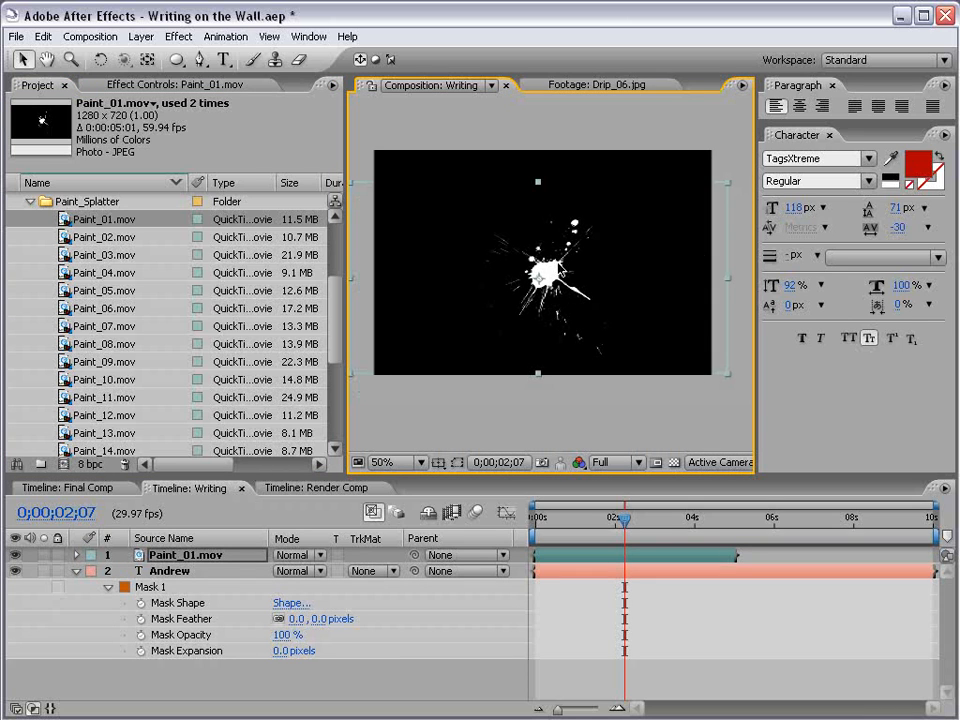
Apply Set Matte to Paint_01.mov using Luminance as the matte, and move the splatter over the text to test its transparency.
{"action": "left_click", "coordinate": [179, 36]}
{"action": "mouse_move", "coordinate": [212, 209]}
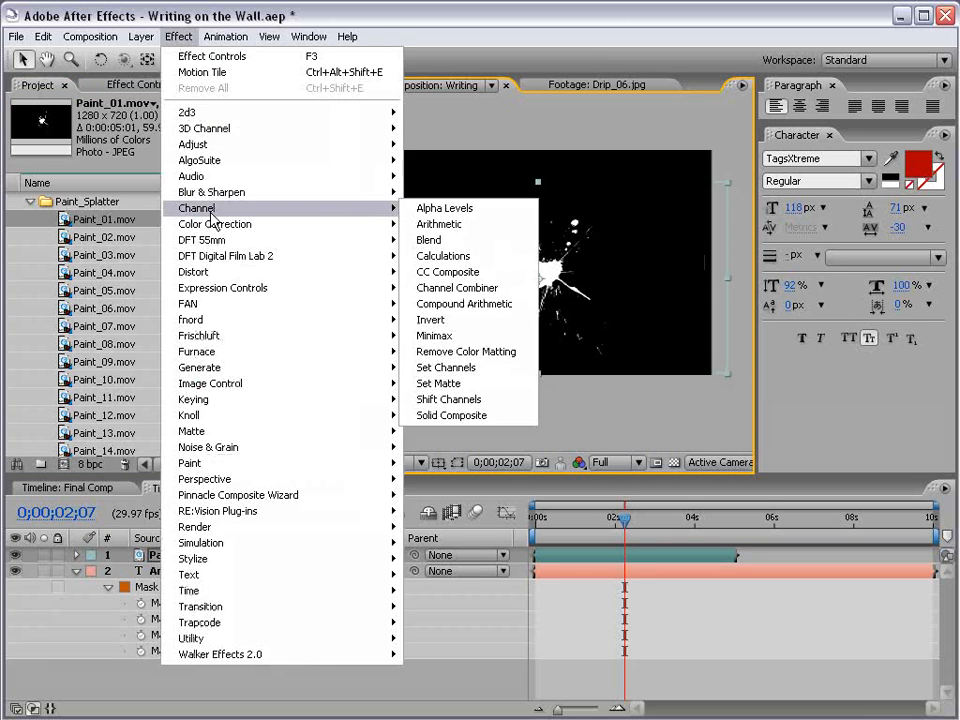
{"action": "left_click", "coordinate": [440, 384]}
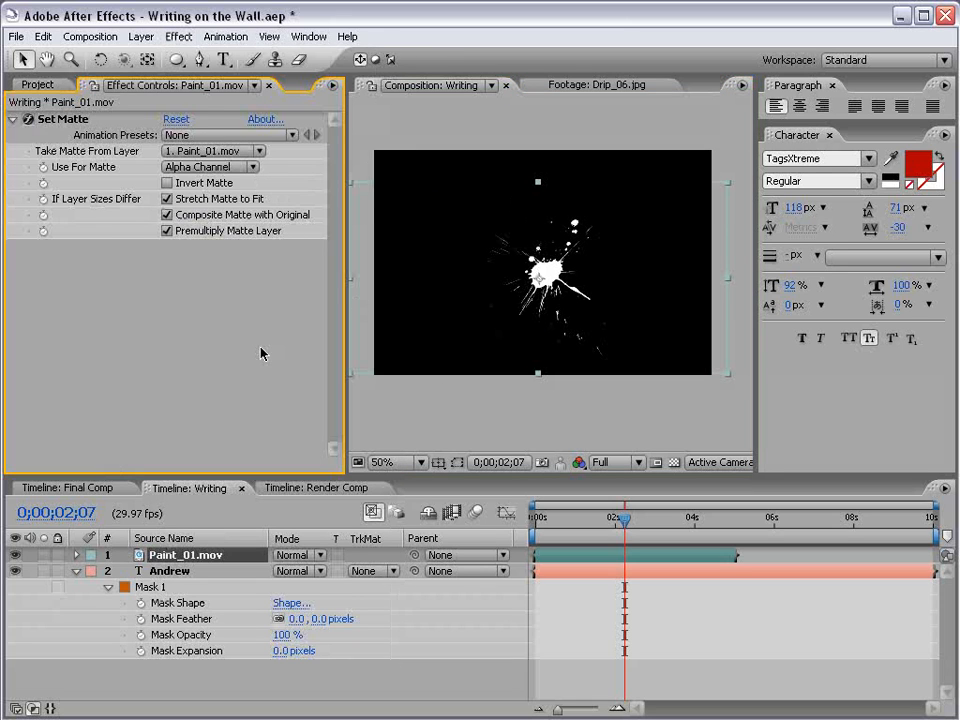
{"action": "left_click", "coordinate": [190, 167]}
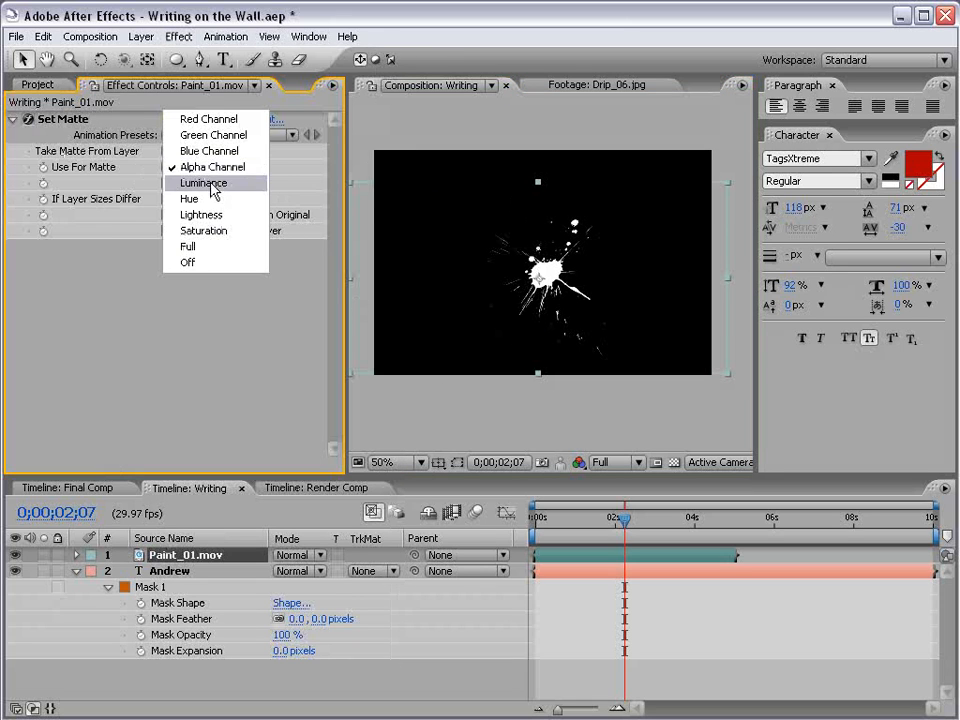
{"action": "left_click", "coordinate": [213, 186]}
{"action": "mouse_move", "coordinate": [595, 317]}
{"action": "left_mouse_down"}
{"action": "mouse_move", "coordinate": [512, 292]}
{"action": "mouse_move", "coordinate": [587, 293]}
{"action": "mouse_move", "coordinate": [573, 291]}
{"action": "left_mouse_up"}
{"action": "left_click_drag", "start_coordinate": [514, 273], "coordinate": [540, 300]}
Apply Fill to Paint_01.mov and match its color to the dark red of the name text.
{"action": "left_click", "coordinate": [178, 36]}
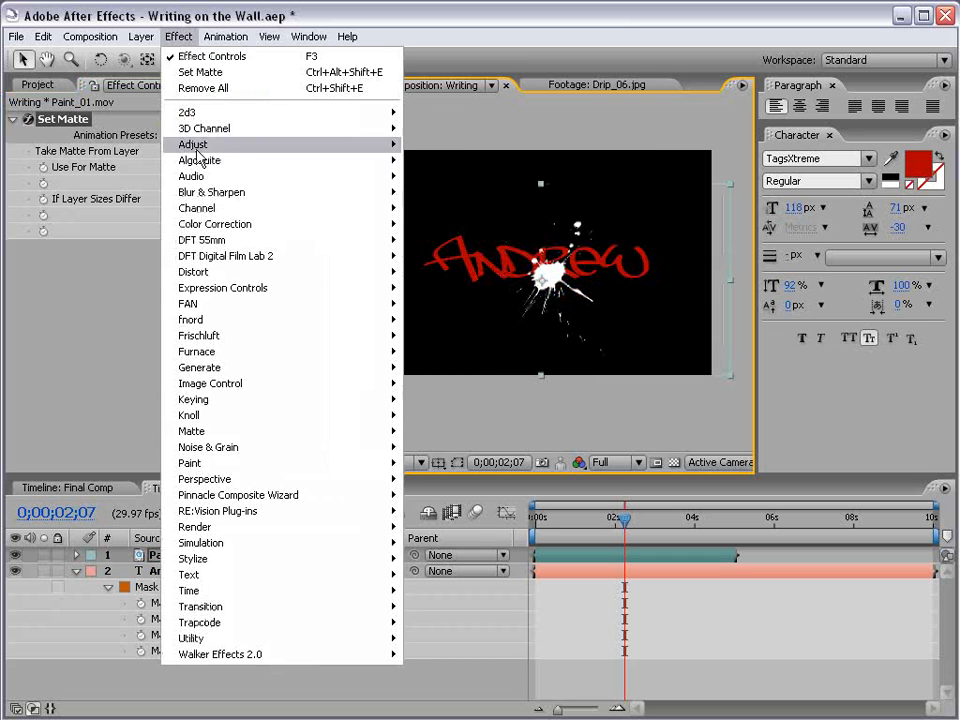
{"action": "mouse_move", "coordinate": [214, 372]}
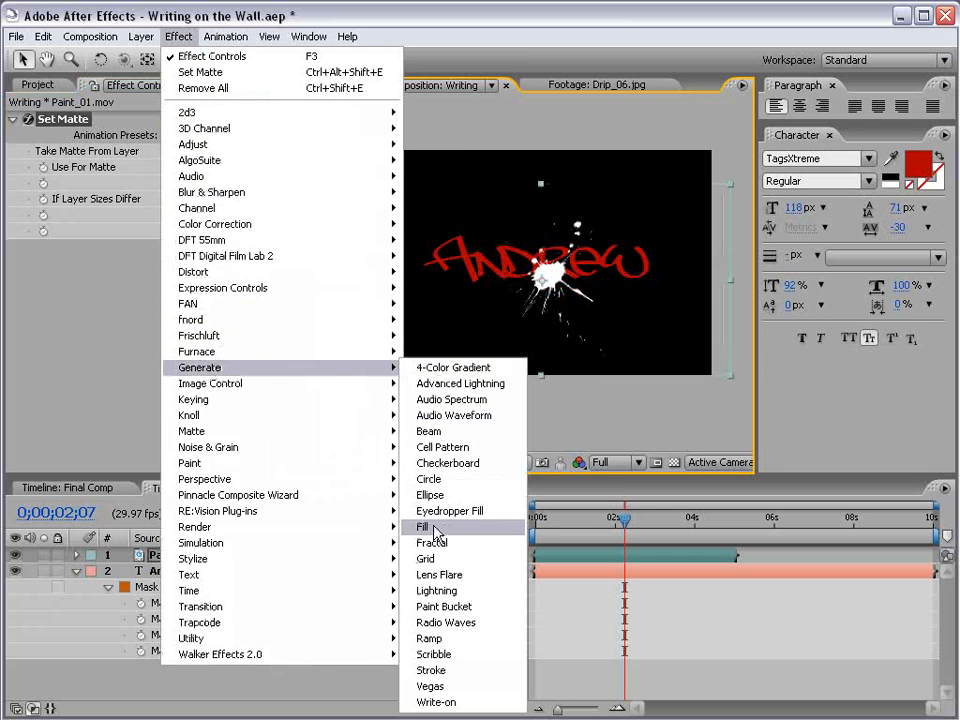
{"action": "left_click", "coordinate": [430, 523]}
{"action": "left_click", "coordinate": [171, 310]}
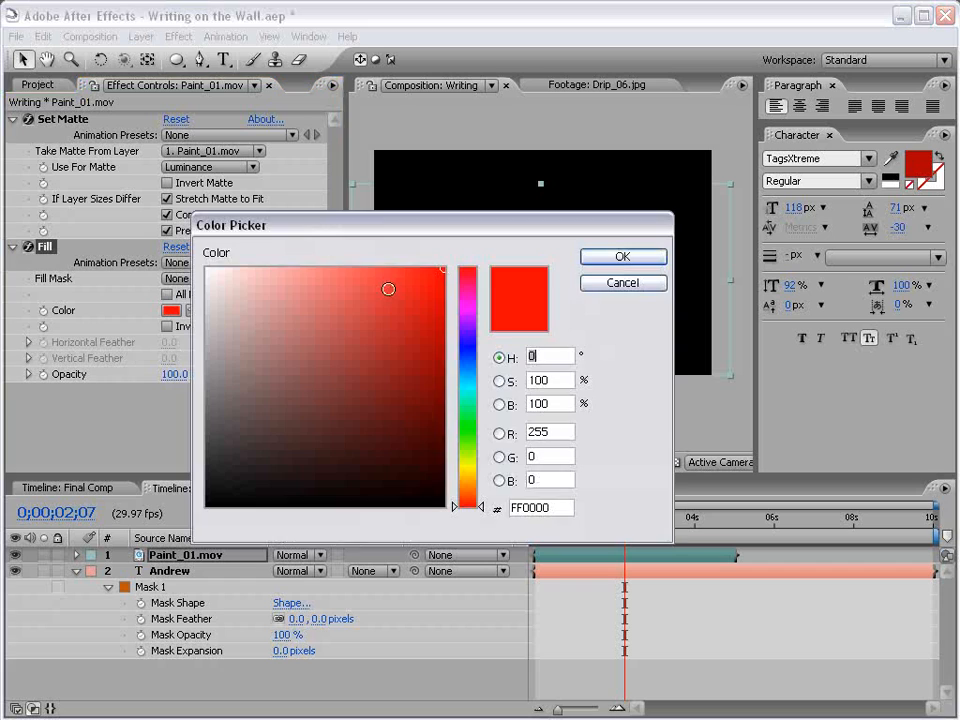
{"action": "left_click", "coordinate": [621, 281]}
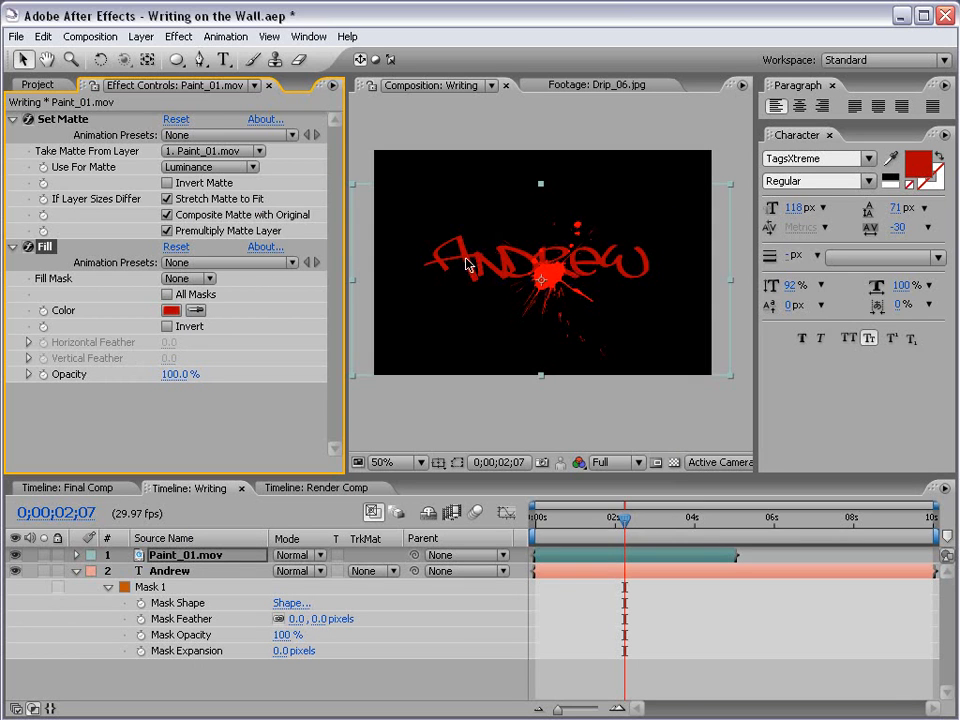
Place the Paint_01.mov splatter below the name's first letters and start its layer about half a second into the comp.
{"action": "left_click_drag", "start_coordinate": [611, 293], "coordinate": [538, 327]}
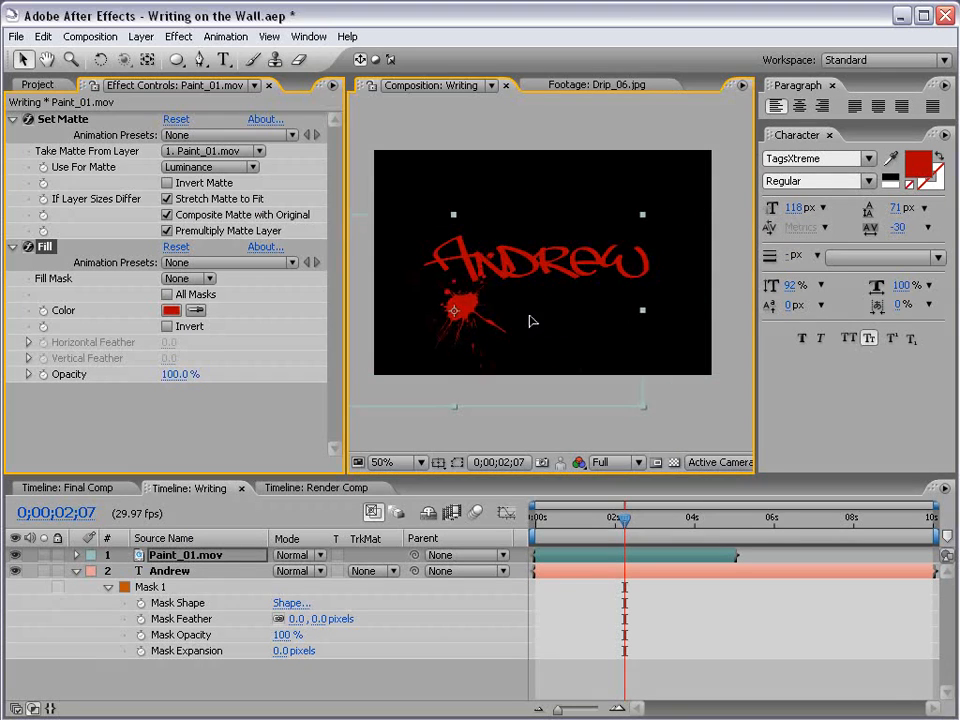
{"action": "mouse_move", "coordinate": [545, 518]}
{"action": "left_mouse_down"}
{"action": "mouse_move", "coordinate": [538, 525]}
{"action": "mouse_move", "coordinate": [555, 520]}
{"action": "mouse_move", "coordinate": [571, 562]}
{"action": "mouse_move", "coordinate": [557, 525]}
{"action": "mouse_move", "coordinate": [568, 527]}
{"action": "left_mouse_up"}
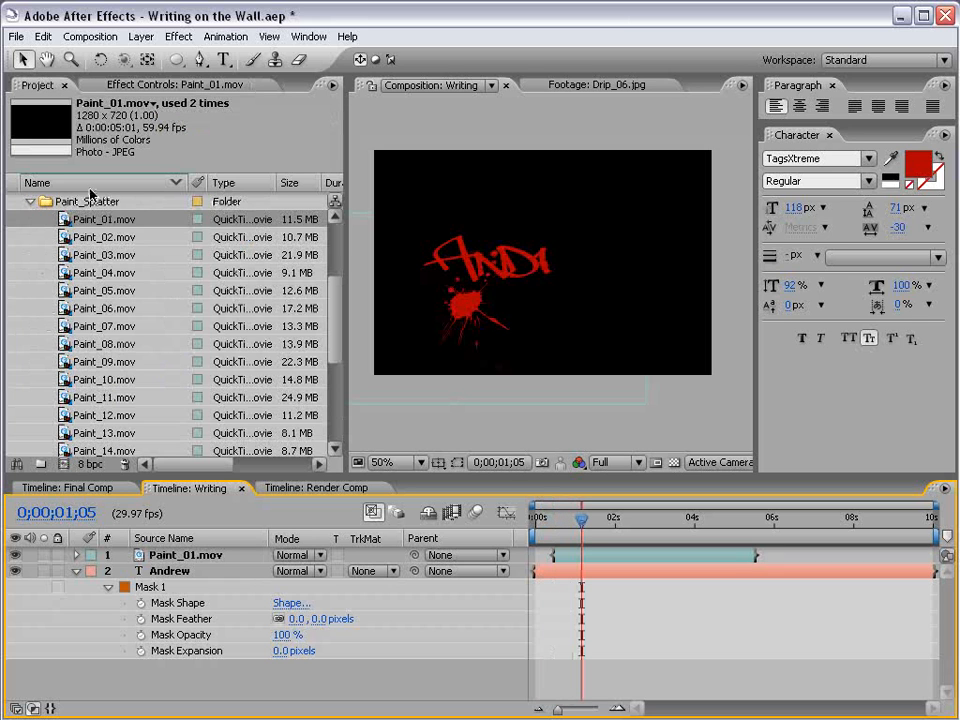
Add Paint_02.mov to the Writing comp and copy the Set Matte and Fill effects from Paint_01.mov onto it.
{"action": "left_click_drag", "start_coordinate": [104, 237], "coordinate": [536, 272]}
{"action": "left_click", "coordinate": [576, 576]}
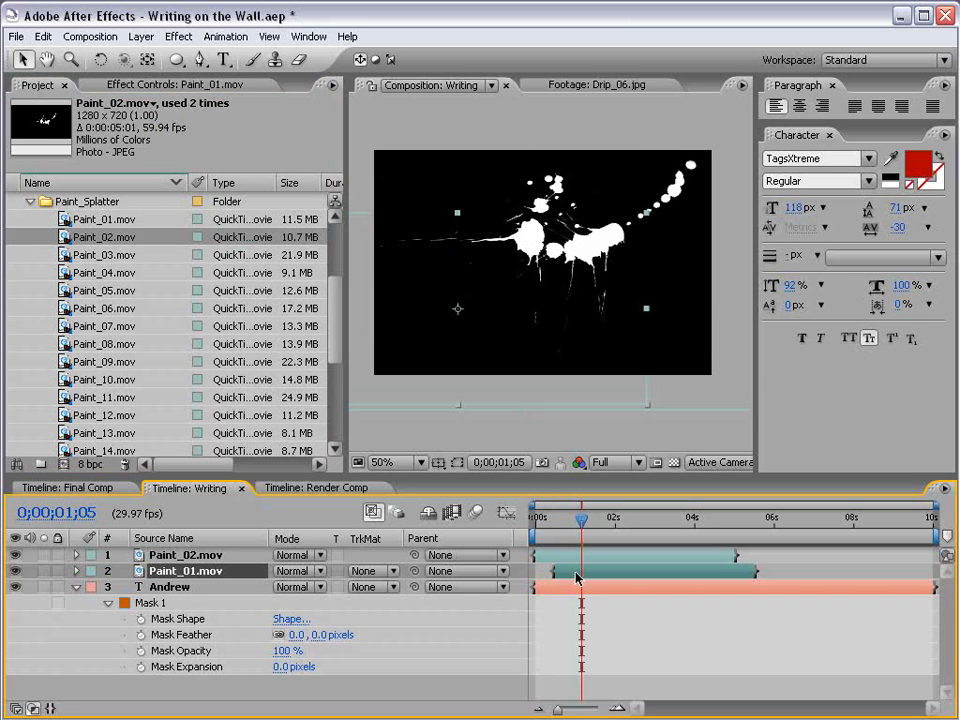
{"action": "left_click", "coordinate": [170, 85]}
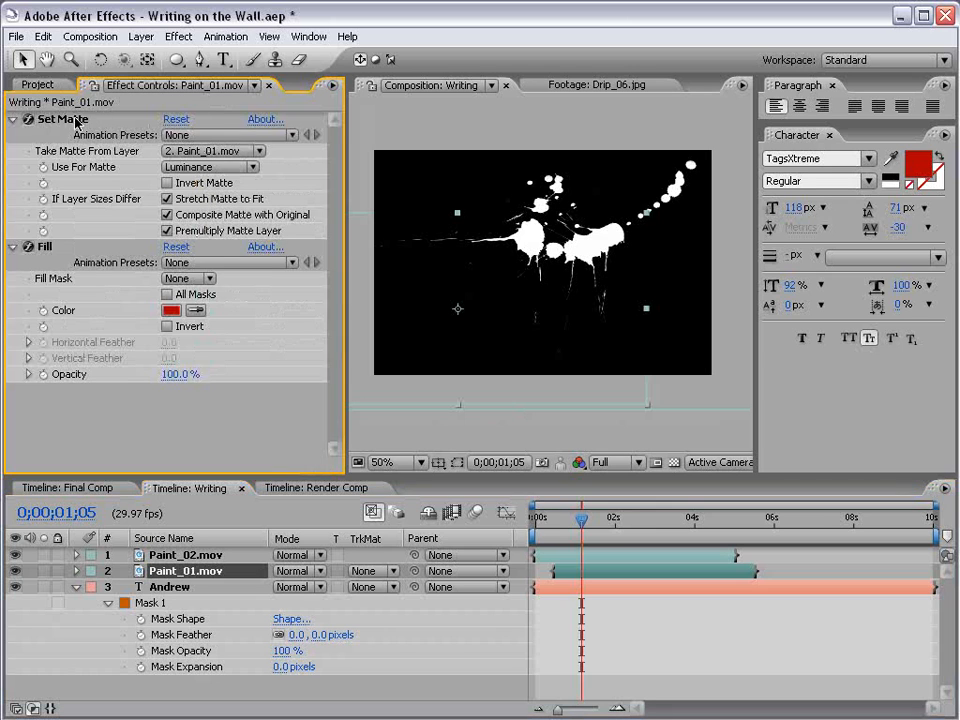
{"action": "left_click", "coordinate": [176, 556]}
{"action": "key", "text": "ctrl+v"}
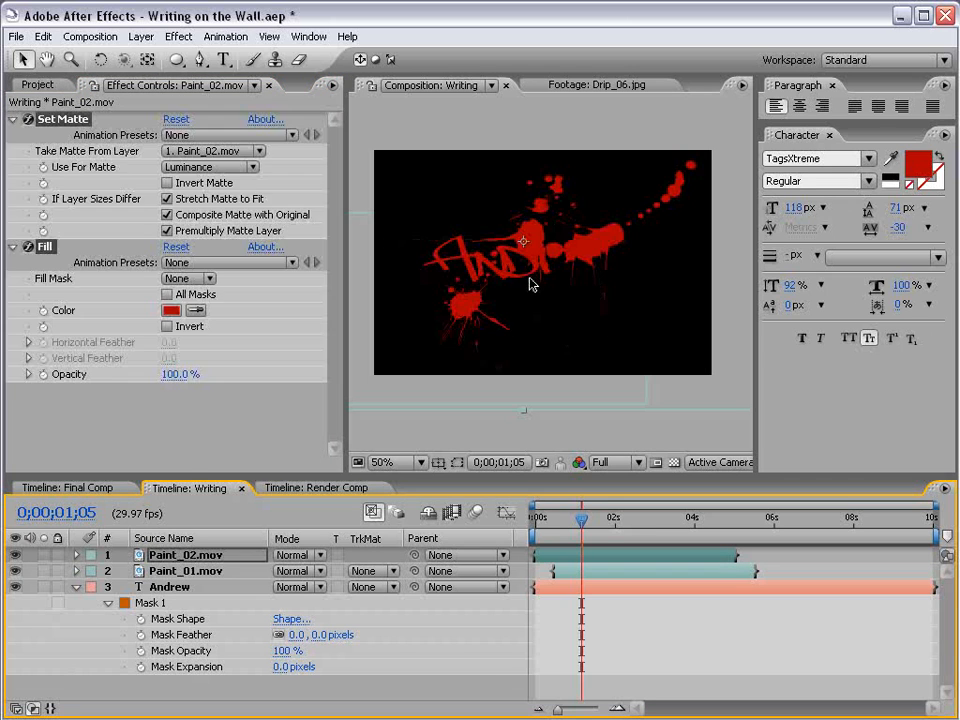
Resize the Paint_02.mov splatter, place it above the name's last letters, and start its layer about one second into the comp.
{"action": "scroll", "coordinate": [563, 268], "scroll_direction": "down", "scroll_amount": 2}
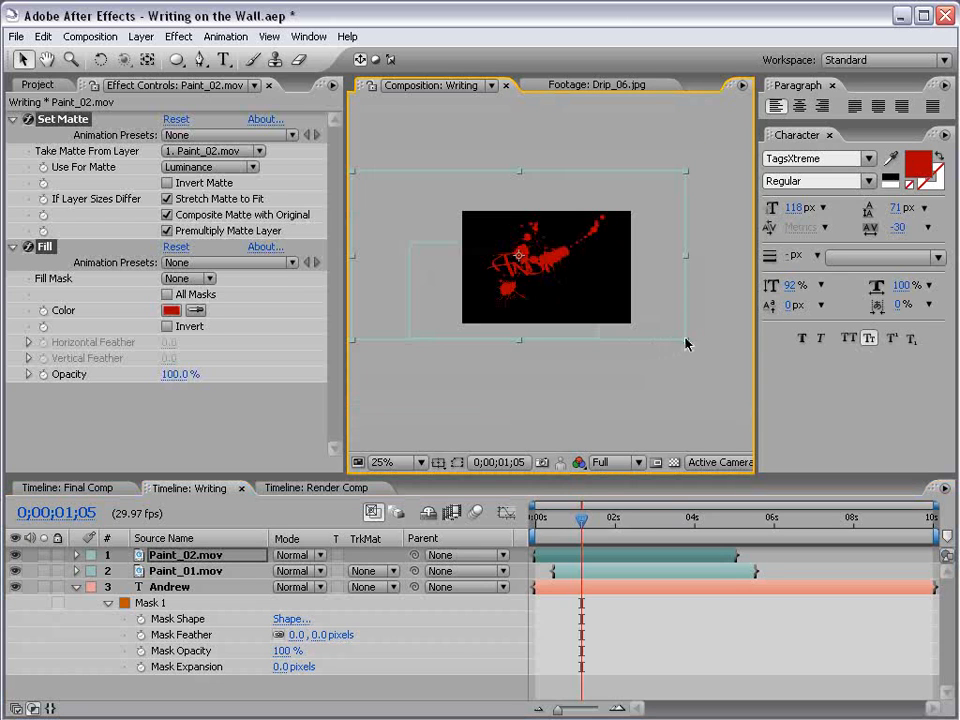
{"action": "scroll", "coordinate": [553, 289], "scroll_direction": "up", "scroll_amount": 2}
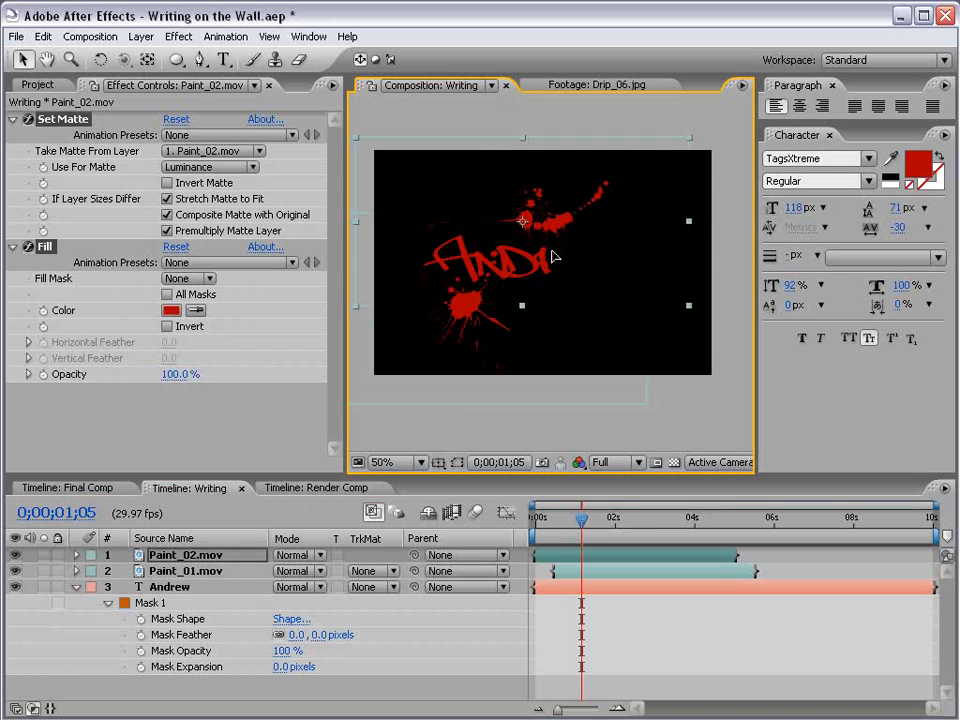
{"action": "left_click_drag", "start_coordinate": [553, 257], "coordinate": [638, 277]}
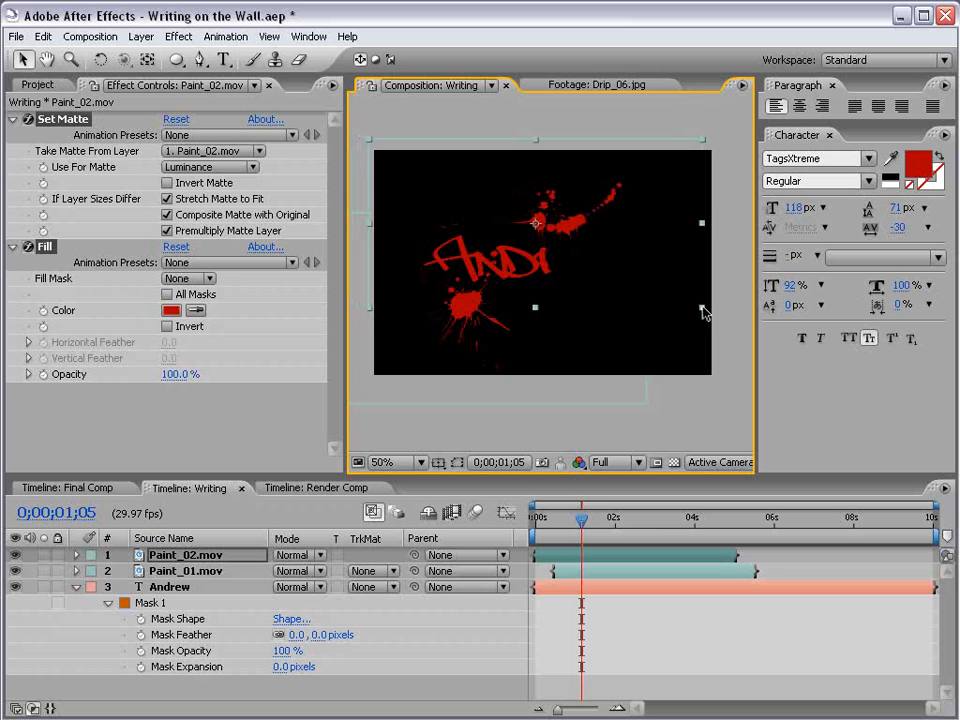
{"action": "left_click", "coordinate": [562, 521]}
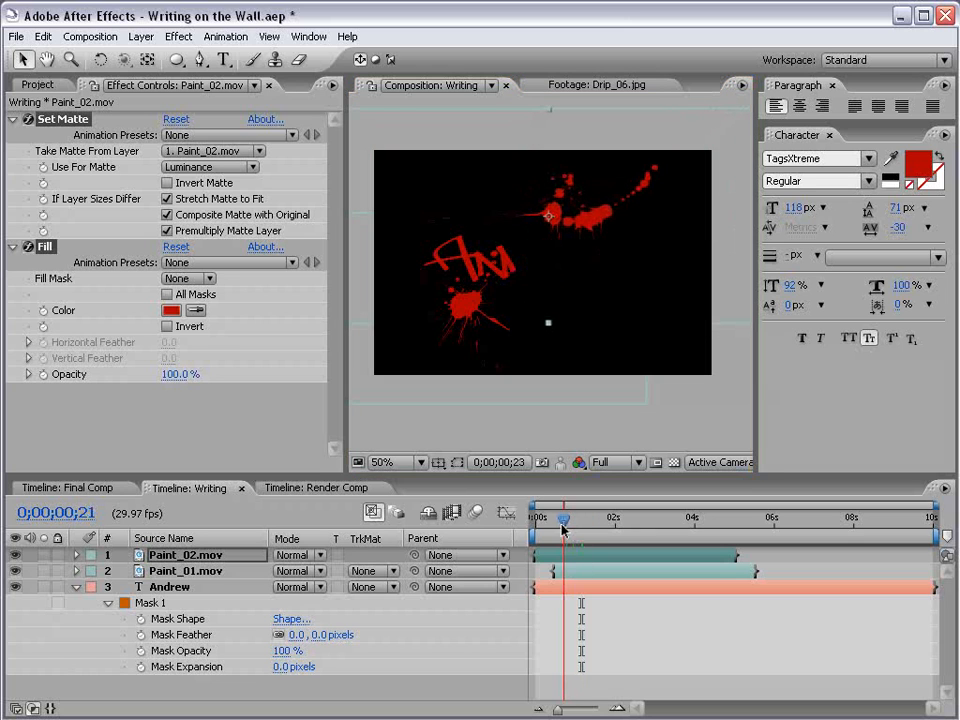
{"action": "mouse_move", "coordinate": [562, 530]}
{"action": "left_mouse_down"}
{"action": "mouse_move", "coordinate": [609, 555]}
{"action": "mouse_move", "coordinate": [587, 523]}
{"action": "mouse_move", "coordinate": [604, 556]}
{"action": "mouse_move", "coordinate": [572, 524]}
{"action": "mouse_move", "coordinate": [602, 524]}
{"action": "left_mouse_up"}
Add Paint_04.mov to the Writing comp and paste the copied Set Matte and Fill effects onto it.
{"action": "left_click", "coordinate": [57, 100]}
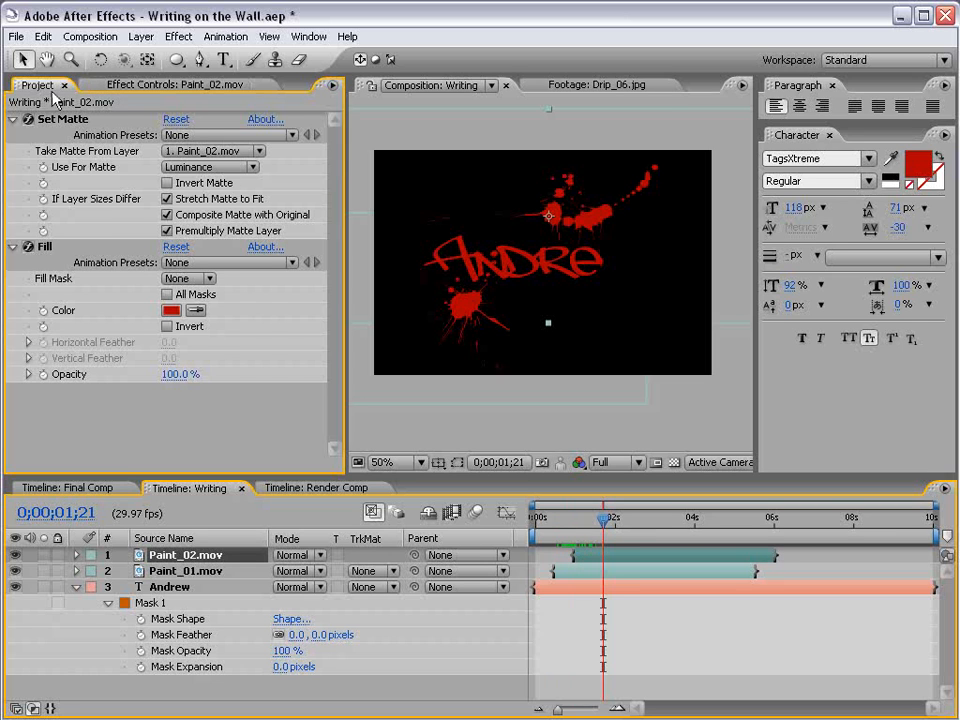
{"action": "left_click", "coordinate": [40, 85]}
{"action": "left_click", "coordinate": [104, 273]}
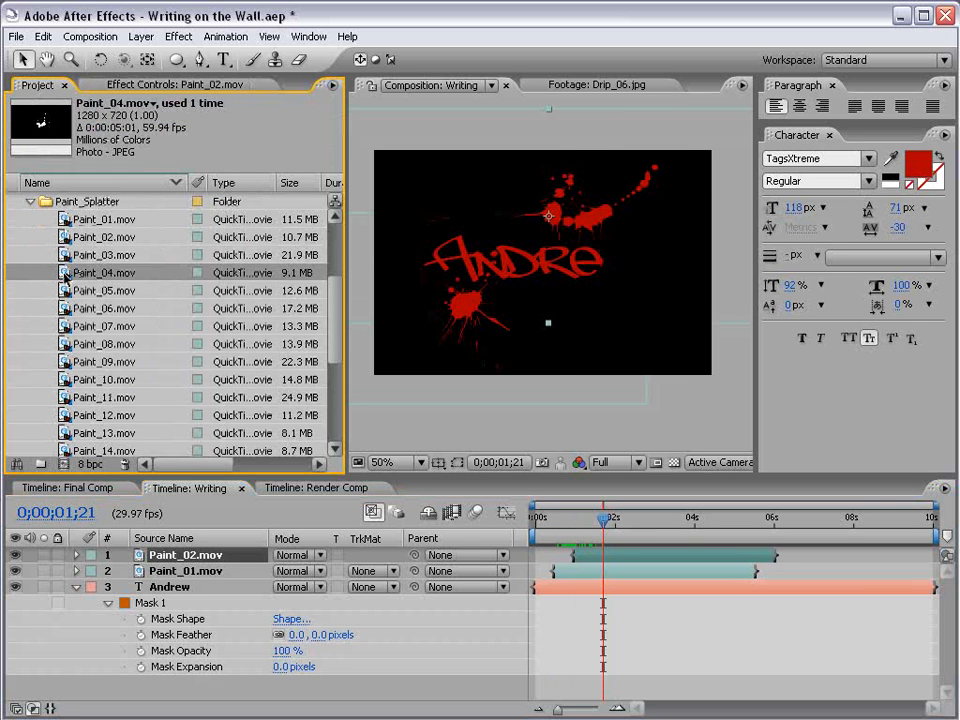
{"action": "mouse_move", "coordinate": [65, 279]}
{"action": "left_mouse_down"}
{"action": "mouse_move", "coordinate": [574, 289]}
{"action": "mouse_move", "coordinate": [590, 350]}
{"action": "left_mouse_up"}
{"action": "key", "text": "ctrl+v"}
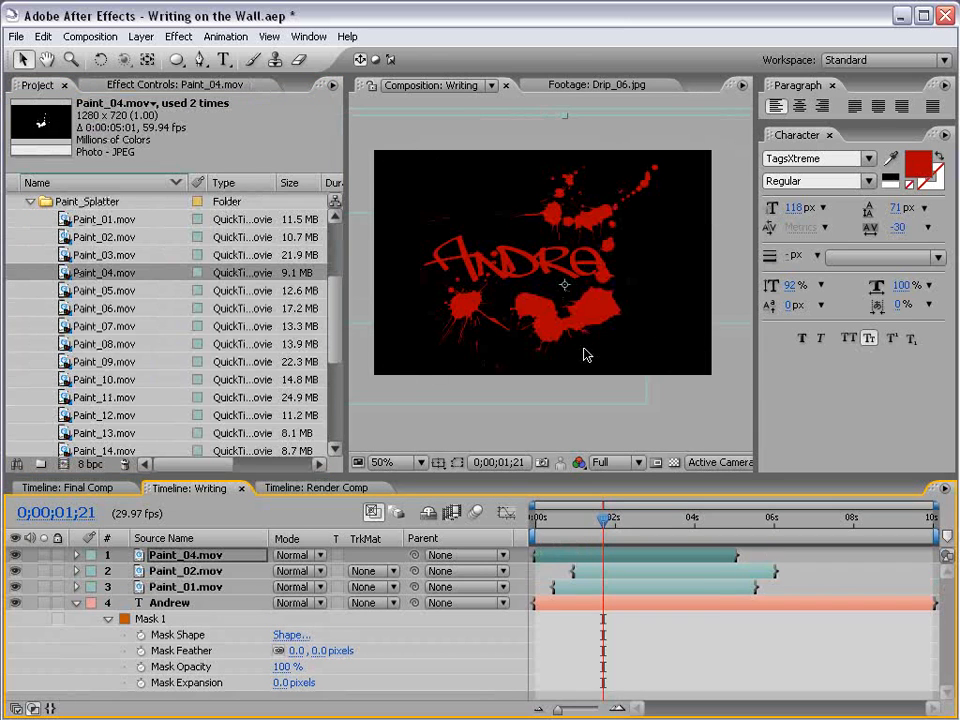
Rotate the Paint_04.mov splatter clockwise, scale it down, and place it below the name's last letters.
{"action": "key", "text": "w"}
{"action": "mouse_move", "coordinate": [688, 360]}
{"action": "left_mouse_down"}
{"action": "mouse_move", "coordinate": [575, 352]}
{"action": "mouse_move", "coordinate": [589, 339]}
{"action": "left_mouse_up"}
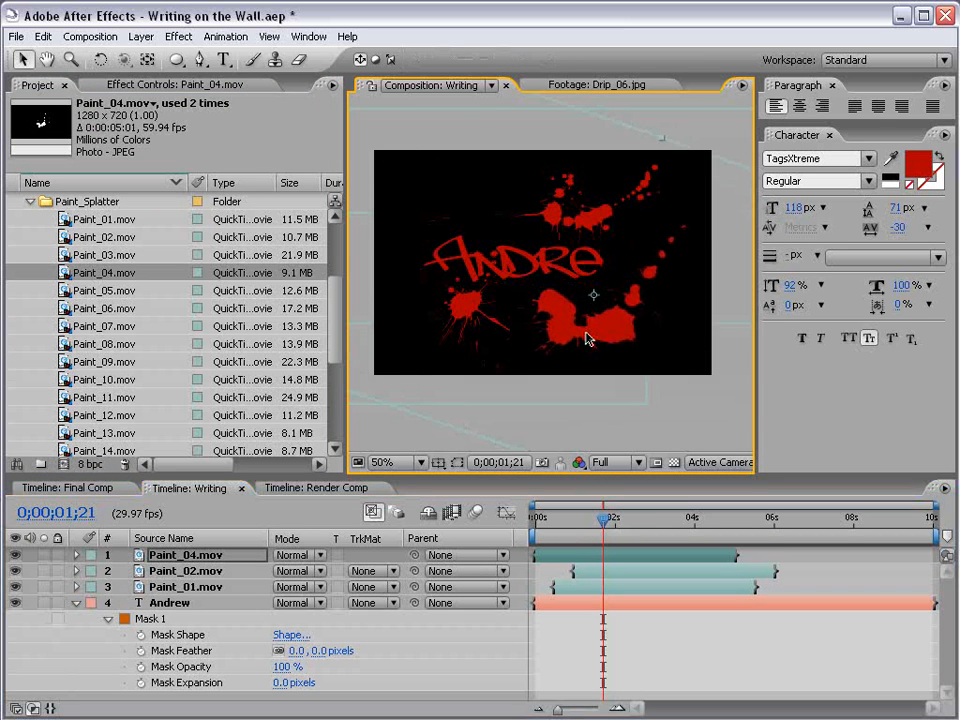
{"action": "key", "text": "v"}
{"action": "key", "text": "comma"}
{"action": "left_click_drag", "start_coordinate": [696, 416], "coordinate": [654, 362]}
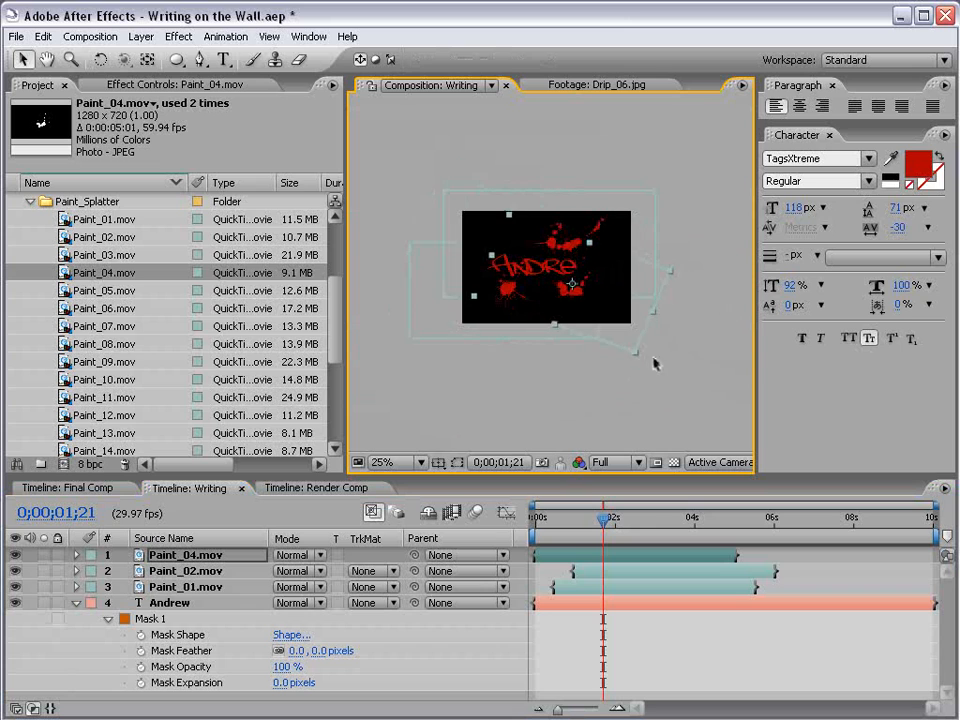
{"action": "key", "text": "period"}
{"action": "left_click_drag", "start_coordinate": [583, 307], "coordinate": [589, 314]}
Start the Paint_04.mov layer about one and a half seconds into the comp and nudge its splatter slightly lower.
{"action": "left_click", "coordinate": [673, 646]}
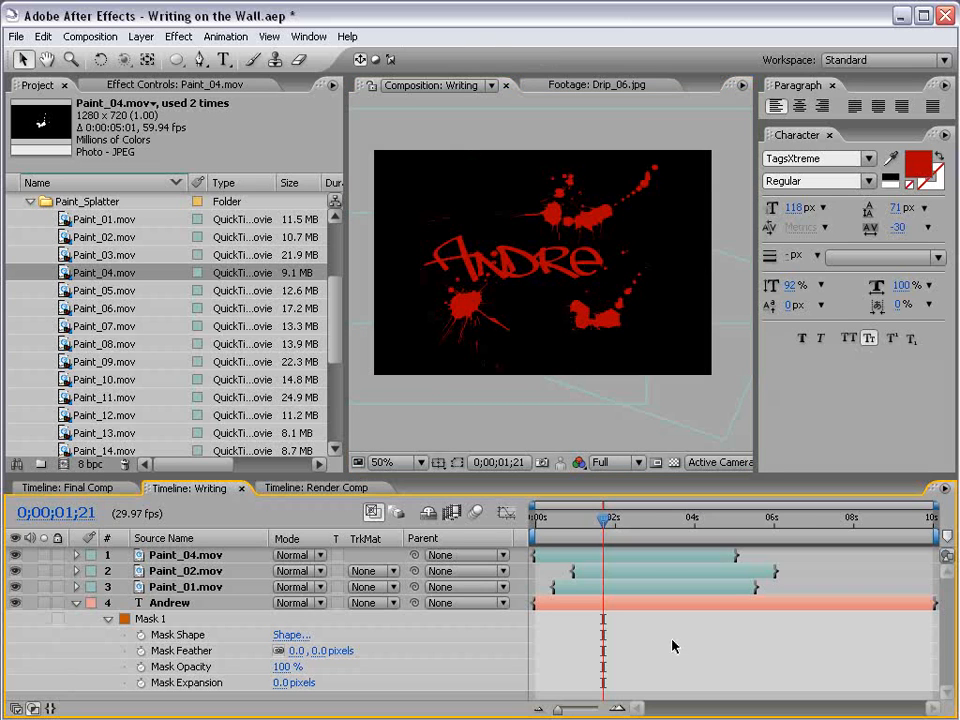
{"action": "left_click_drag", "start_coordinate": [563, 555], "coordinate": [638, 556]}
{"action": "mouse_move", "coordinate": [603, 521]}
{"action": "left_mouse_down"}
{"action": "mouse_move", "coordinate": [621, 529]}
{"action": "mouse_move", "coordinate": [625, 556]}
{"action": "left_mouse_up"}
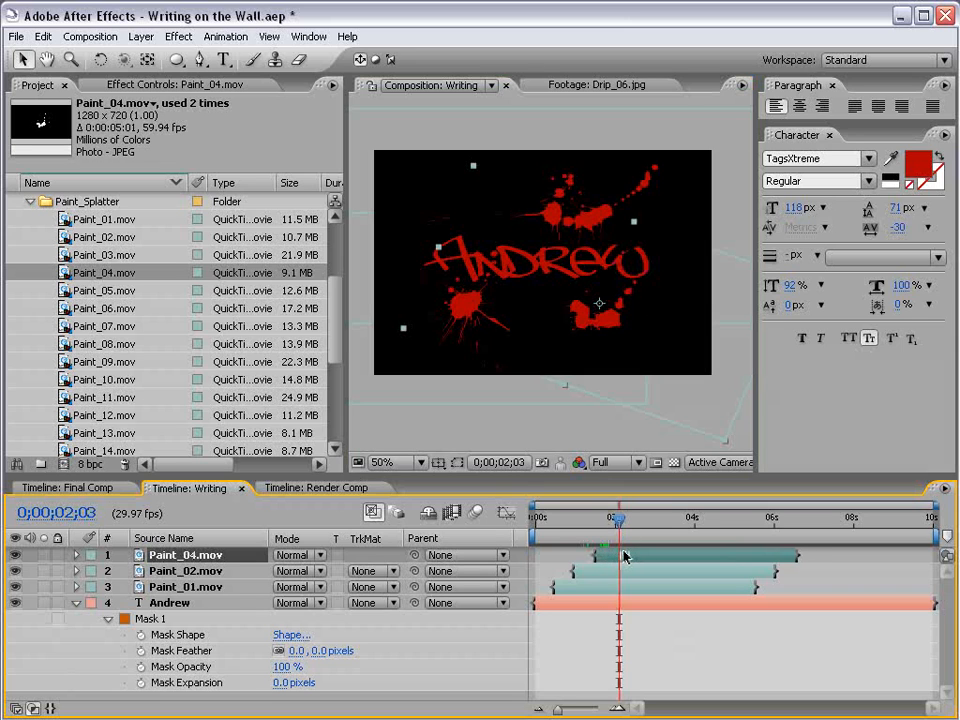
{"action": "left_click_drag", "start_coordinate": [555, 522], "coordinate": [553, 522]}
{"action": "left_click_drag", "start_coordinate": [596, 521], "coordinate": [645, 521]}
{"action": "left_click", "coordinate": [621, 346]}
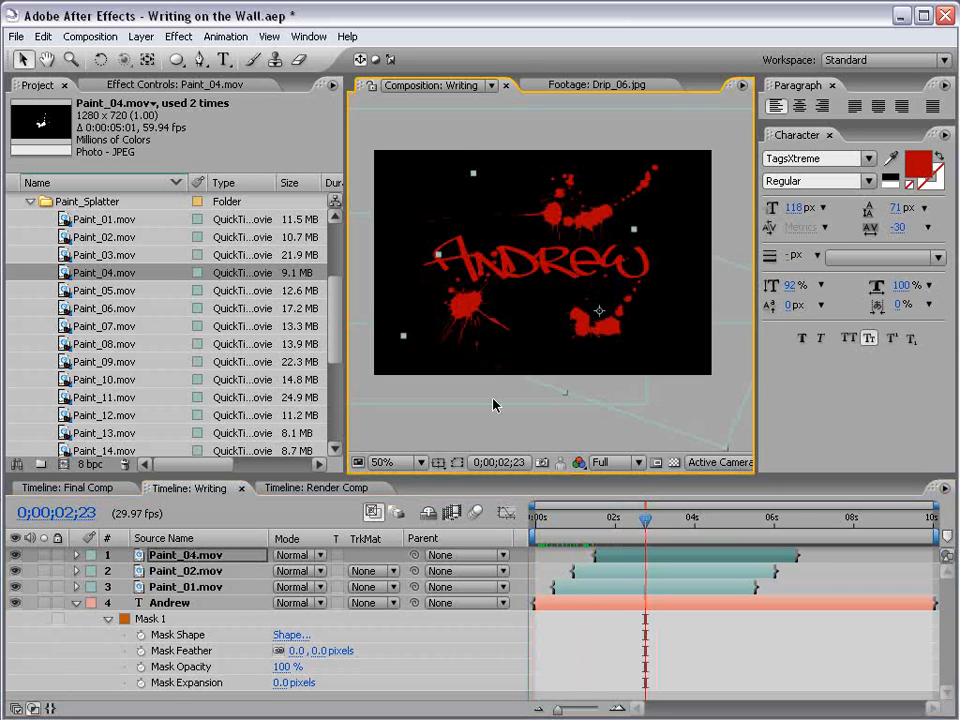
In Render Comp, raise the Writing layer to Y position 217.5 and adjust the camera's end keyframes at 0;00;02;16, previewing the result.
{"action": "left_click", "coordinate": [311, 490]}
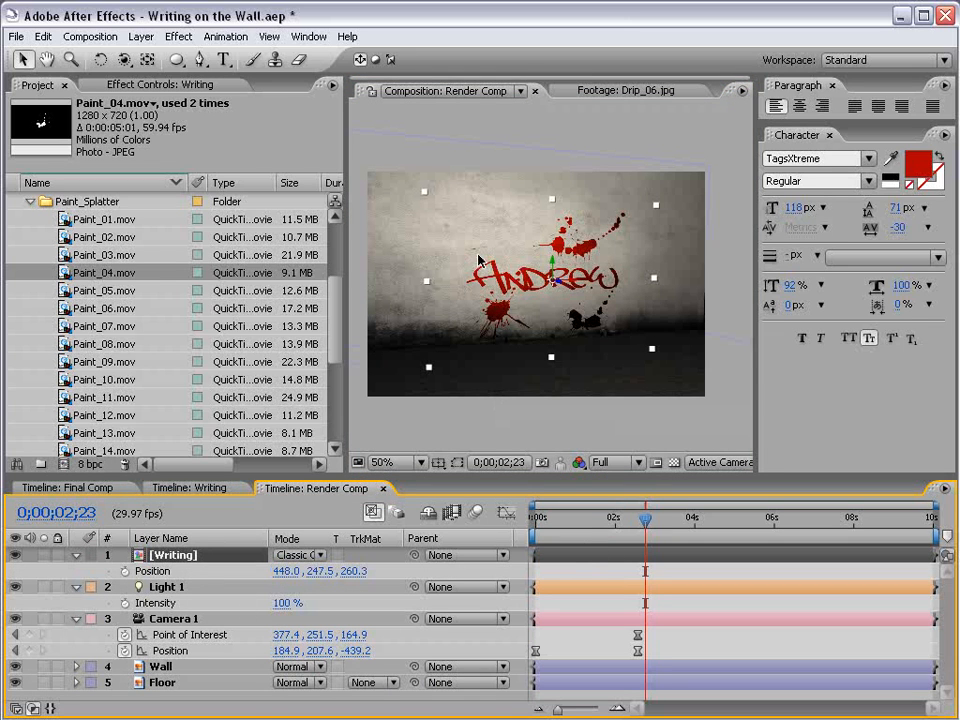
{"action": "left_click_drag", "start_coordinate": [556, 272], "coordinate": [556, 260]}
{"action": "left_click", "coordinate": [638, 582]}
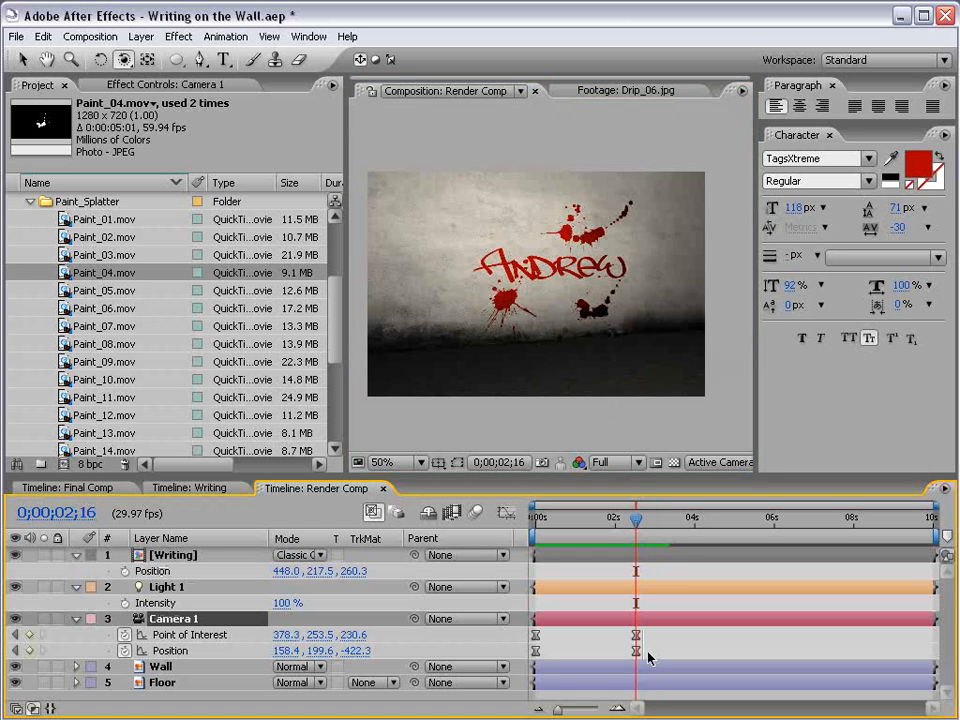
{"action": "key", "text": "KP_0"}
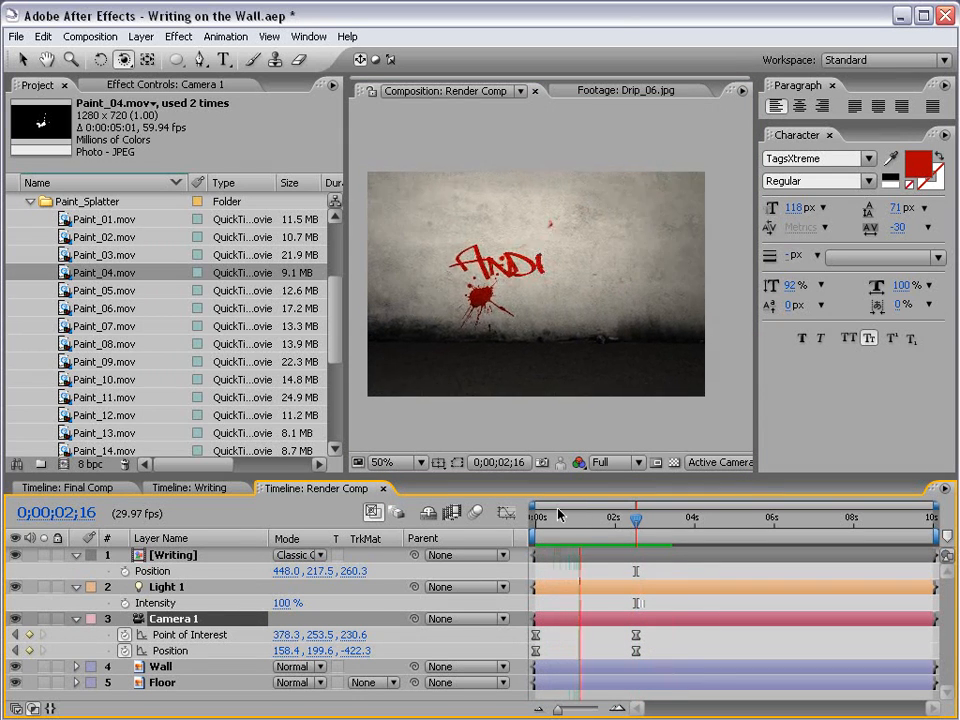
{"action": "mouse_move", "coordinate": [560, 516]}
{"action": "left_mouse_down"}
{"action": "mouse_move", "coordinate": [621, 518]}
{"action": "mouse_move", "coordinate": [567, 520]}
{"action": "left_mouse_up"}
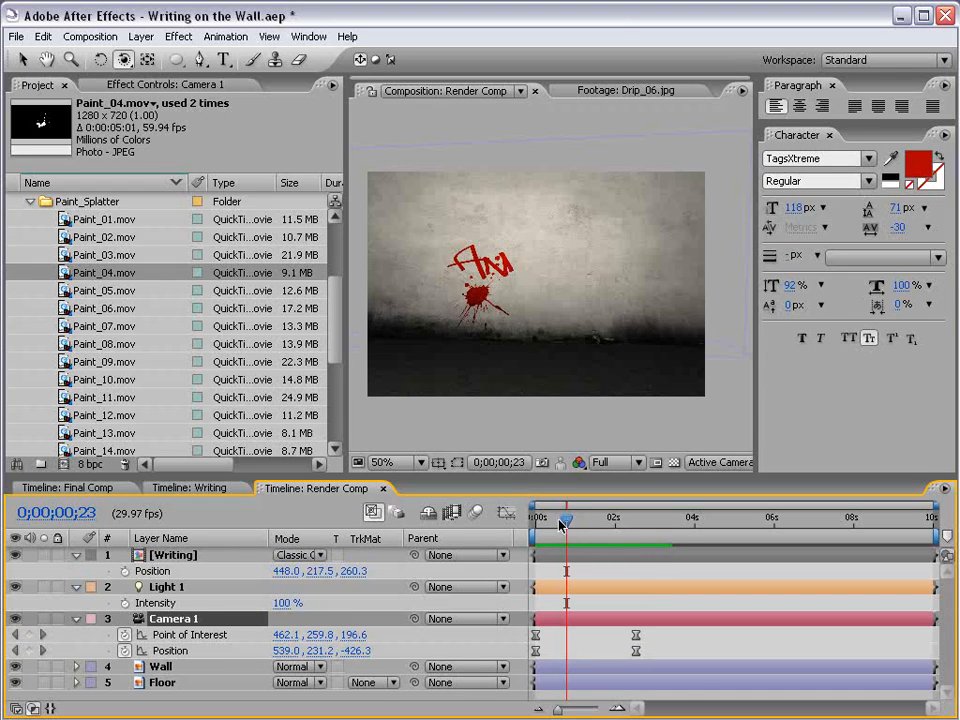
Collapse the properties of the Writing, Light 1 and Camera 1 layers and save the project.
{"action": "left_click", "coordinate": [75, 555]}
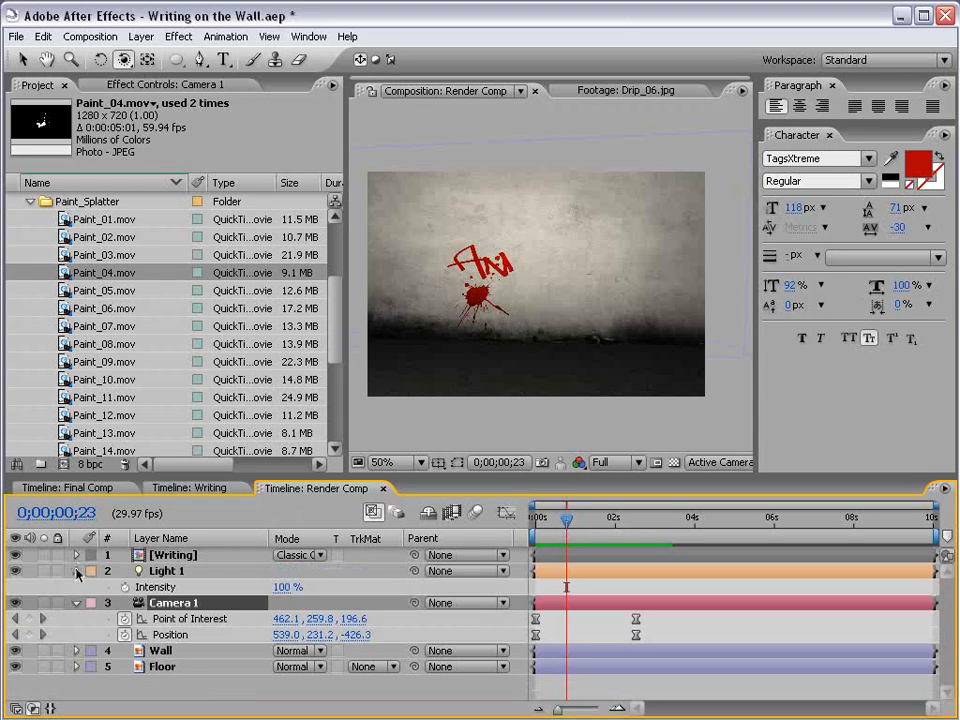
{"action": "left_click", "coordinate": [76, 571]}
{"action": "left_click", "coordinate": [76, 587]}
{"action": "key", "text": "v"}
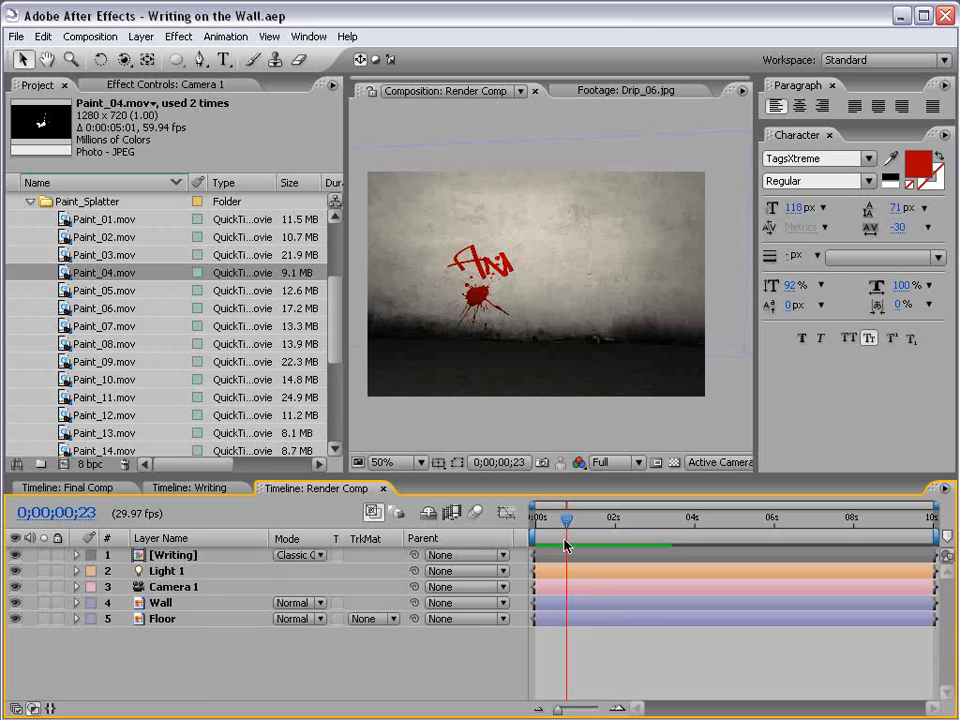
Duplicate the Writing layer in Render Comp with the current time at 0;00;02;01.
{"action": "left_click_drag", "start_coordinate": [567, 521], "coordinate": [616, 526]}
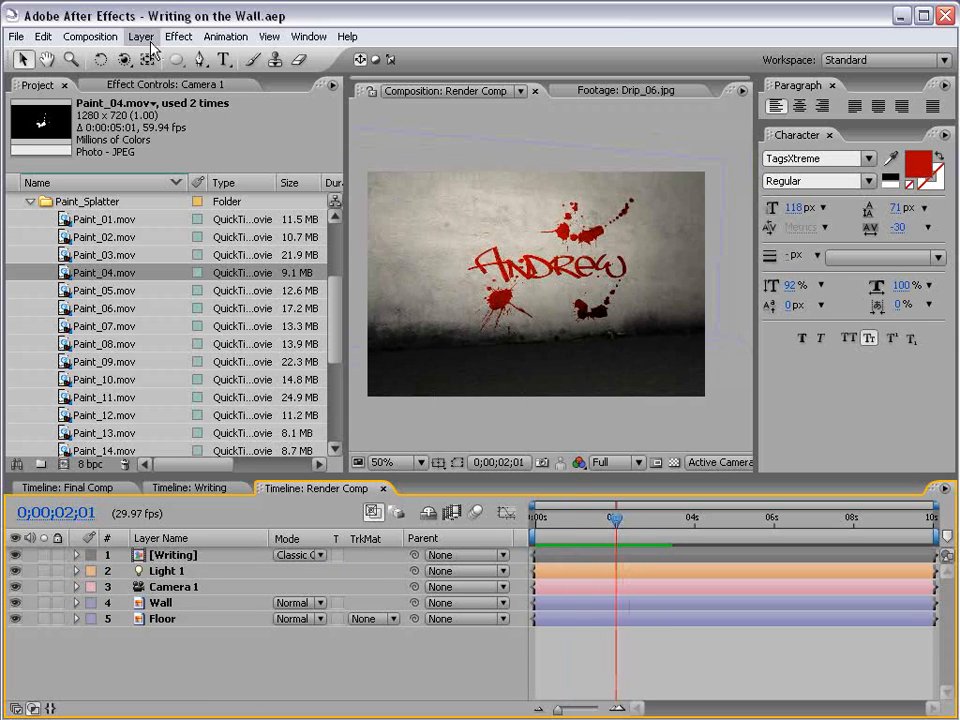
{"action": "left_click_drag", "start_coordinate": [330, 354], "coordinate": [337, 289]}
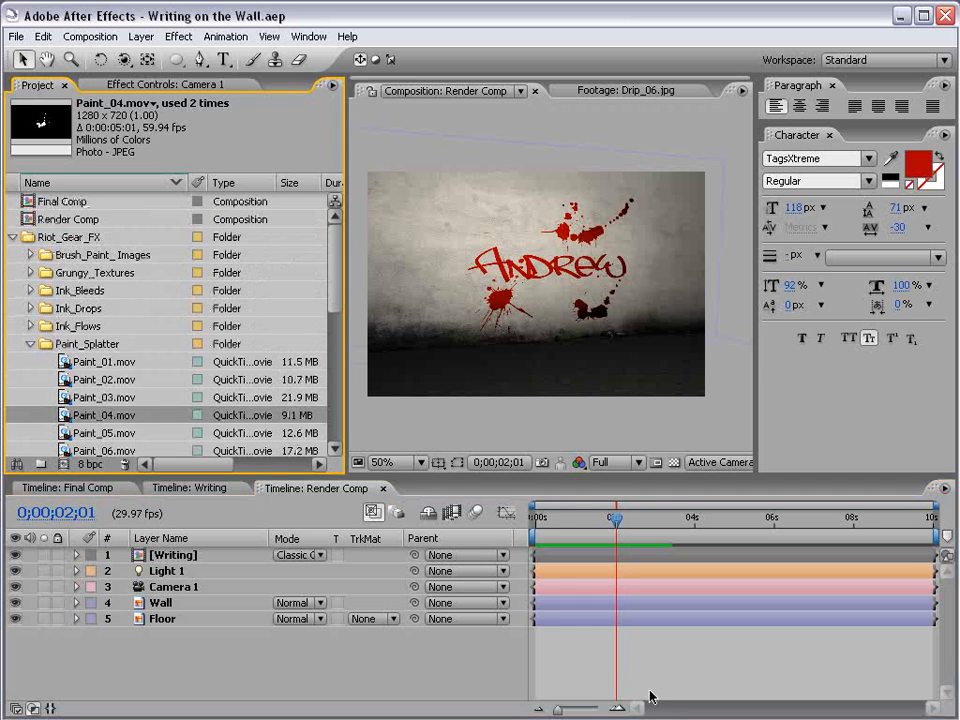
{"action": "left_click", "coordinate": [604, 664]}
{"action": "key", "text": "period"}
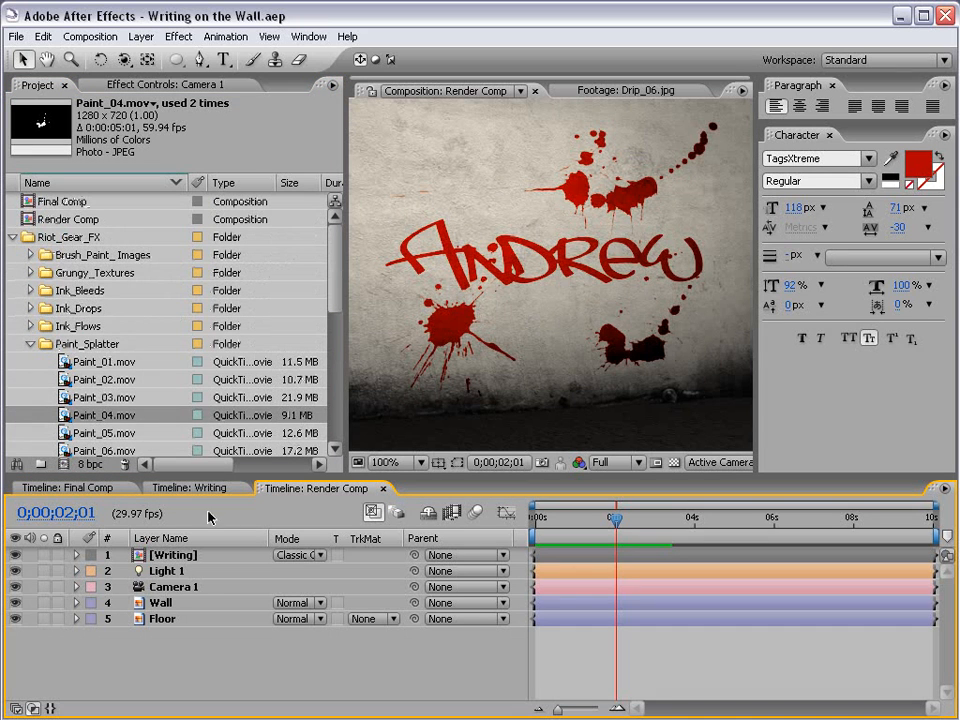
{"action": "left_click", "coordinate": [168, 556]}
{"action": "key", "text": "ctrl+d"}
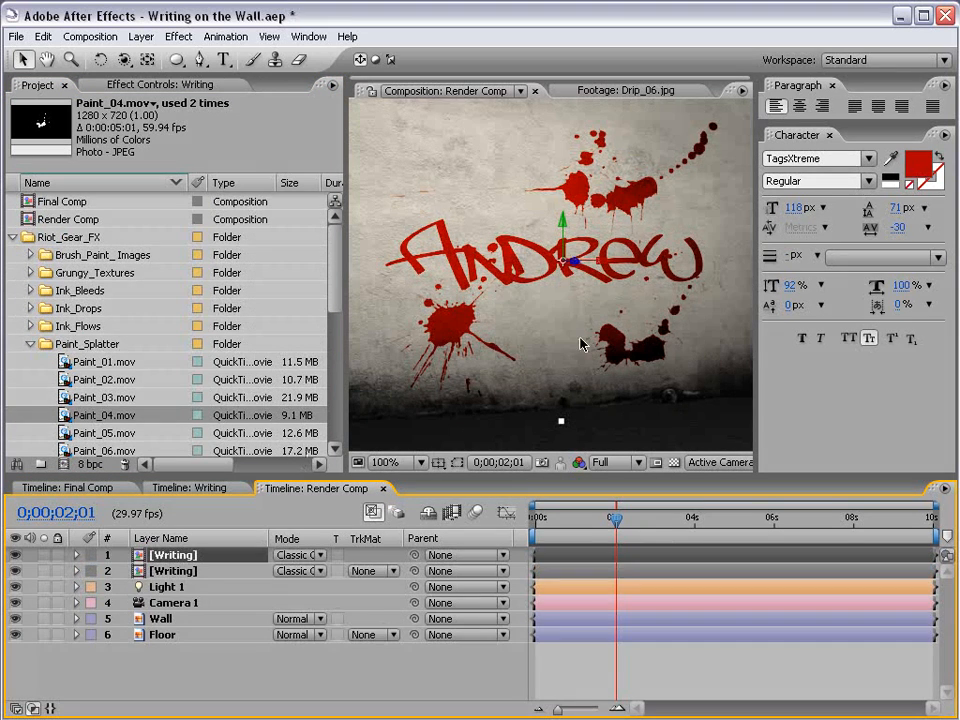
Apply Fast Blur to the upper Writing copy and set its Blurriness to 31.
{"action": "left_click", "coordinate": [179, 36]}
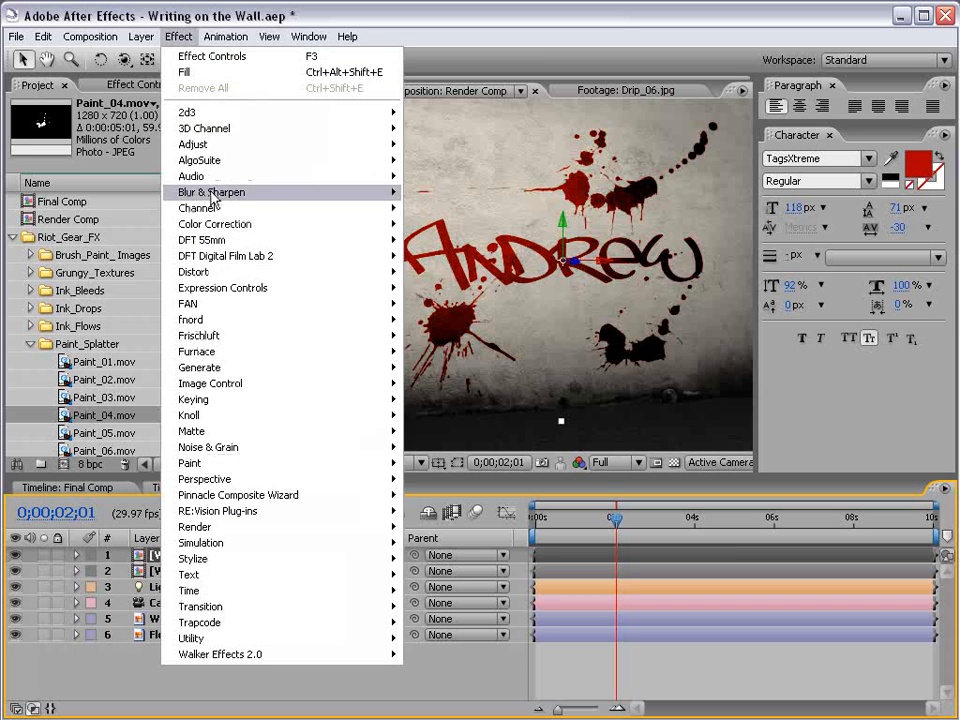
{"action": "mouse_move", "coordinate": [240, 192]}
{"action": "left_click", "coordinate": [450, 304]}
{"action": "left_click_drag", "start_coordinate": [165, 153], "coordinate": [175, 151]}
Set the blurred Writing copy's Opacity to 68% and its Fast Blur Blurriness to 29.
{"action": "key", "text": "t"}
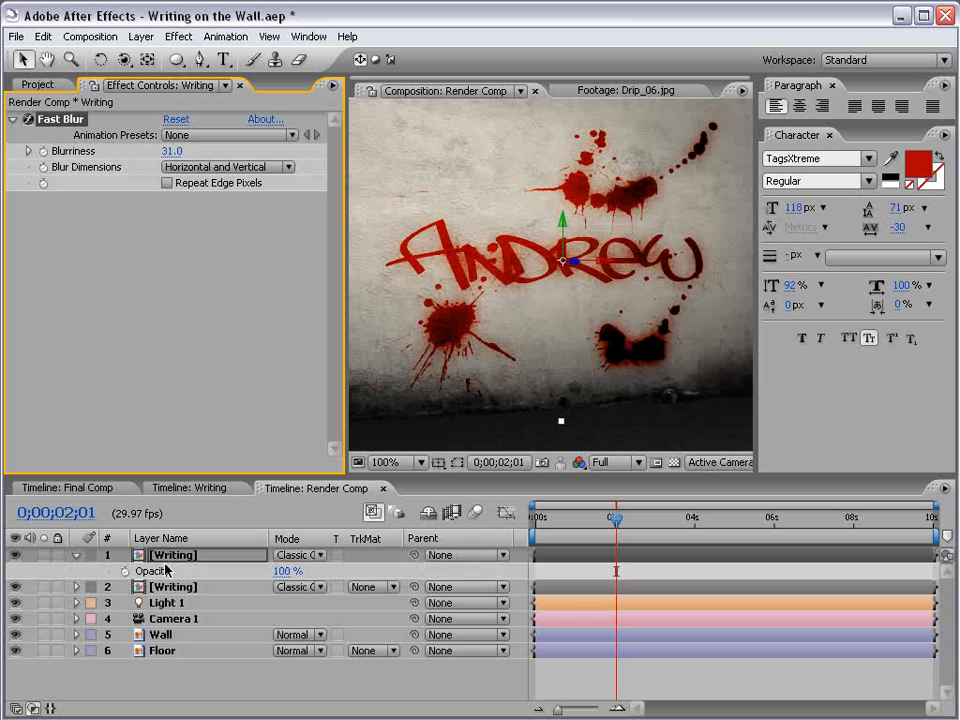
{"action": "left_click_drag", "start_coordinate": [286, 571], "coordinate": [253, 572]}
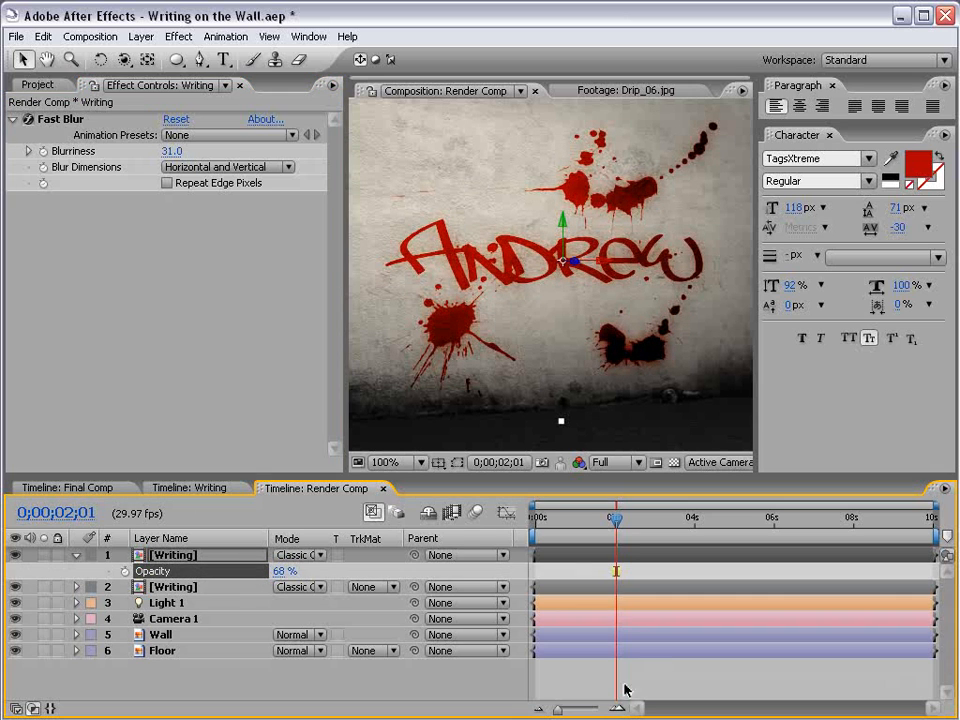
{"action": "mouse_move", "coordinate": [172, 151]}
{"action": "left_mouse_down"}
{"action": "mouse_move", "coordinate": [130, 147]}
{"action": "mouse_move", "coordinate": [158, 148]}
{"action": "left_mouse_up"}
{"action": "scroll", "coordinate": [548, 354], "scroll_direction": "down", "scroll_amount": 2}
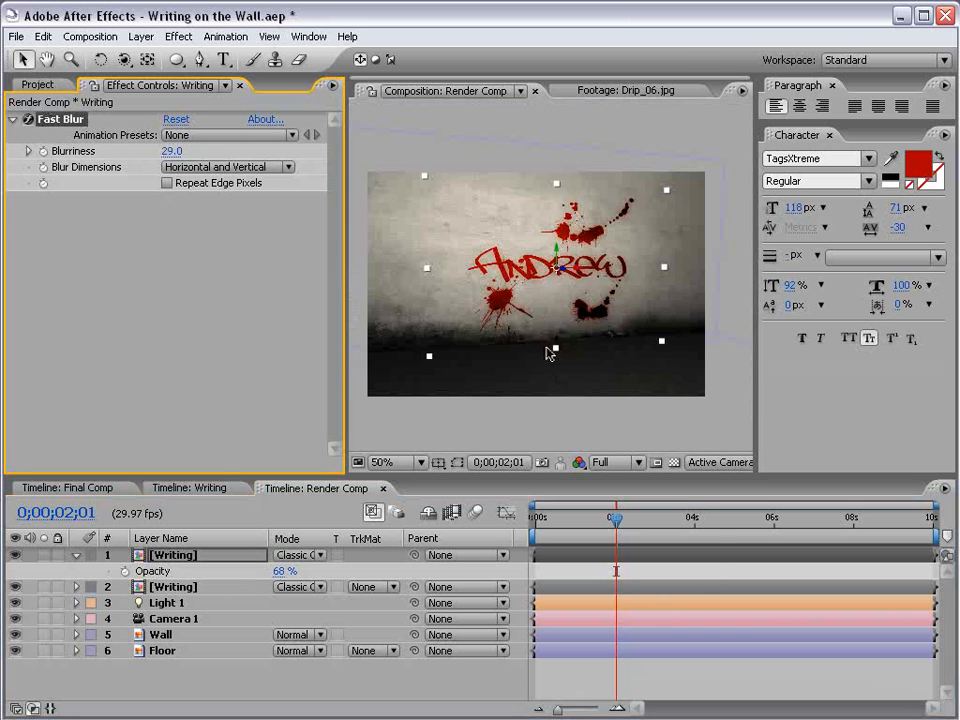
{"action": "scroll", "coordinate": [548, 354], "scroll_direction": "up", "scroll_amount": 2}
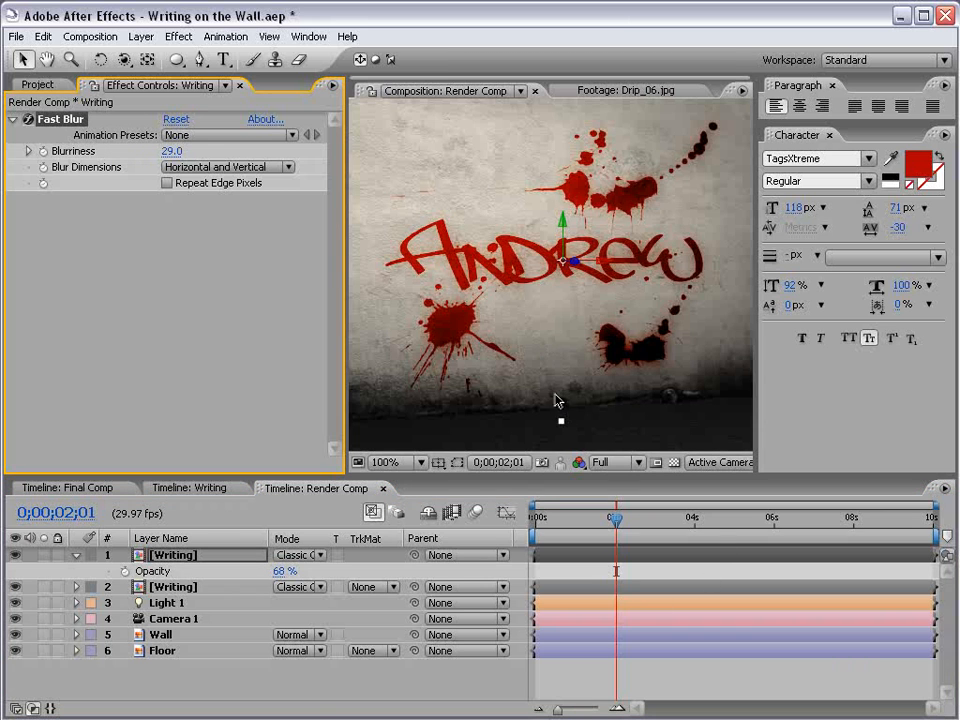
Switch to Firefox and view the Movie Essentials and Riot Gear entries on the Video Copilot products page.
{"action": "key", "text": "grave"}
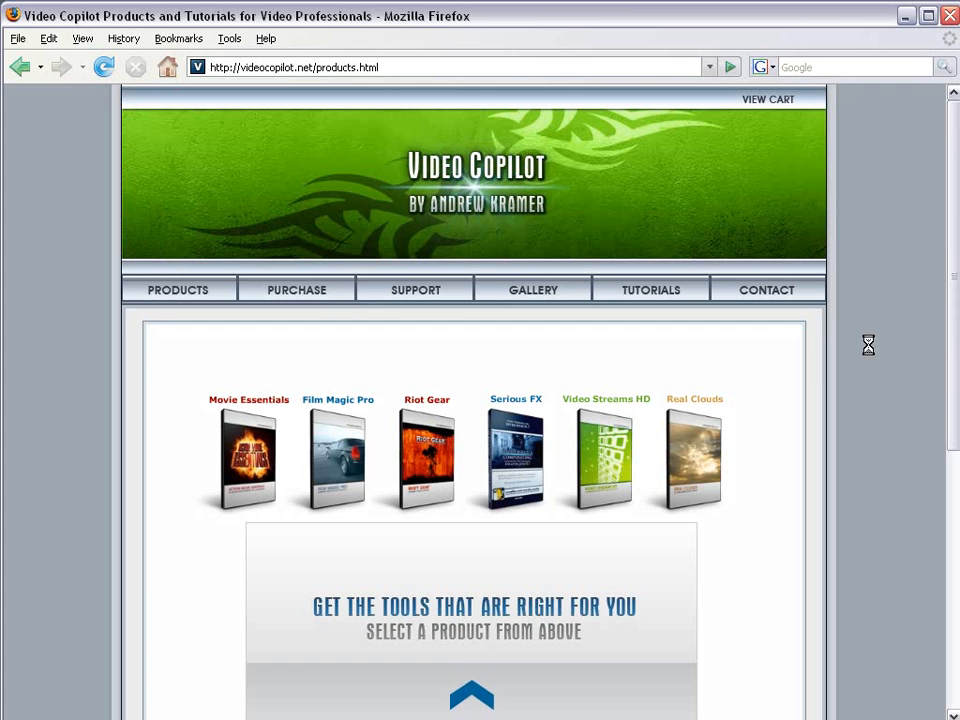
{"action": "mouse_move", "coordinate": [244, 444]}
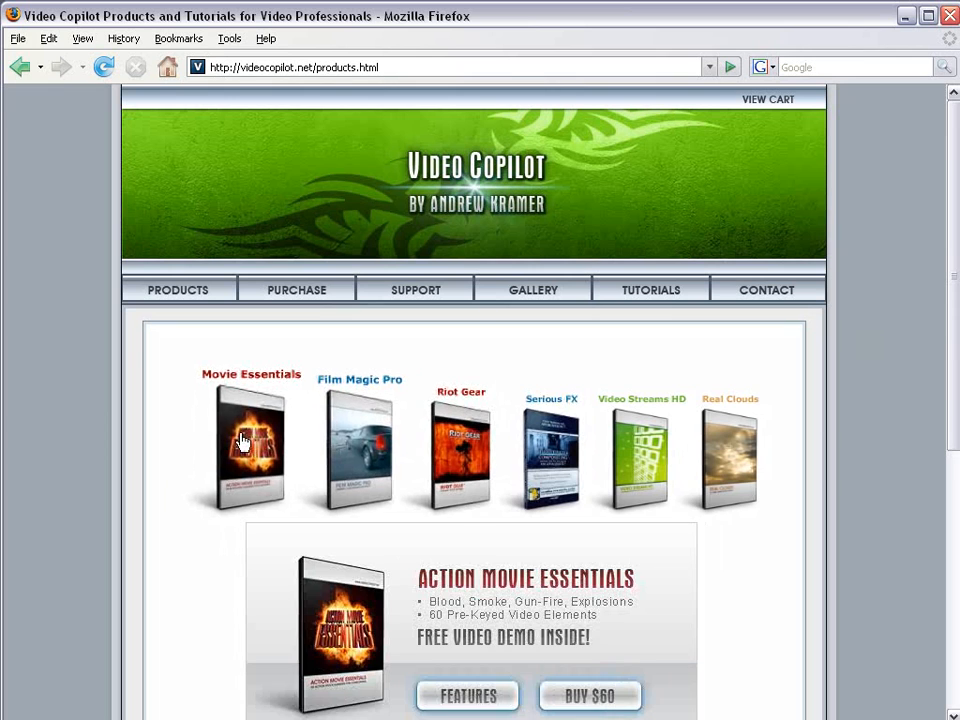
{"action": "mouse_move", "coordinate": [390, 452]}
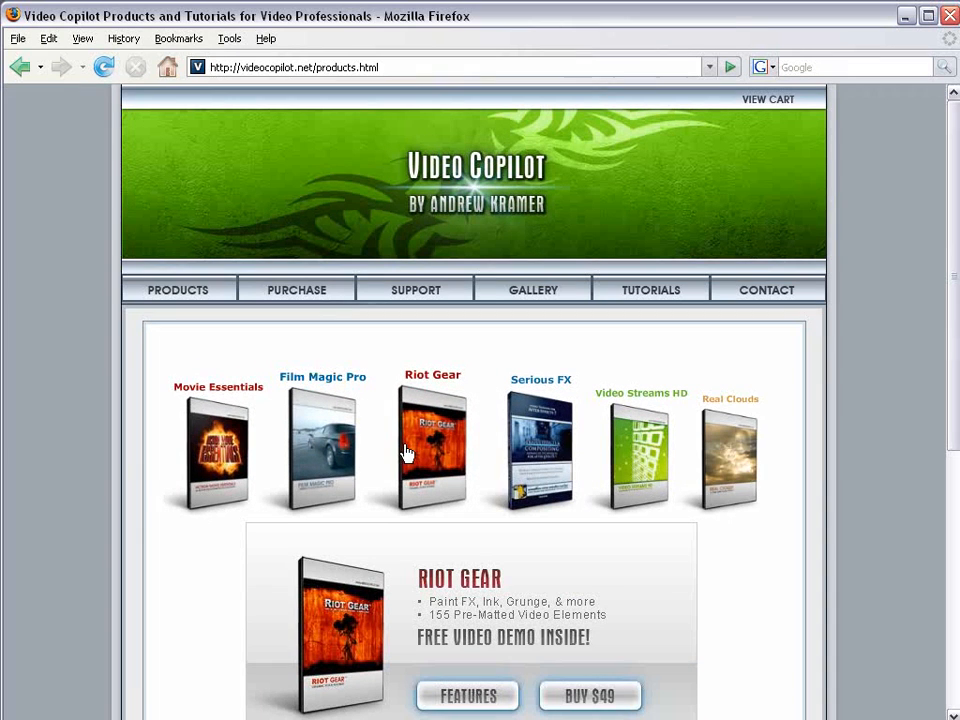